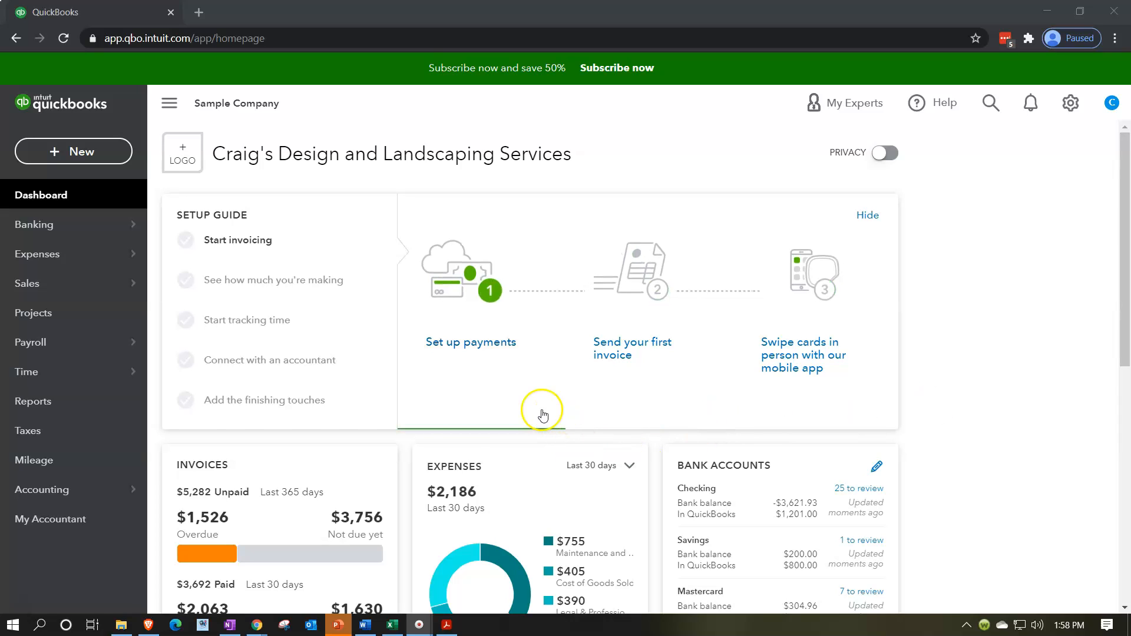
Open the Balance Sheet report and run it for the period 01/01/2020 to 12/31/2020.
{"action": "left_click", "coordinate": [70, 401]}
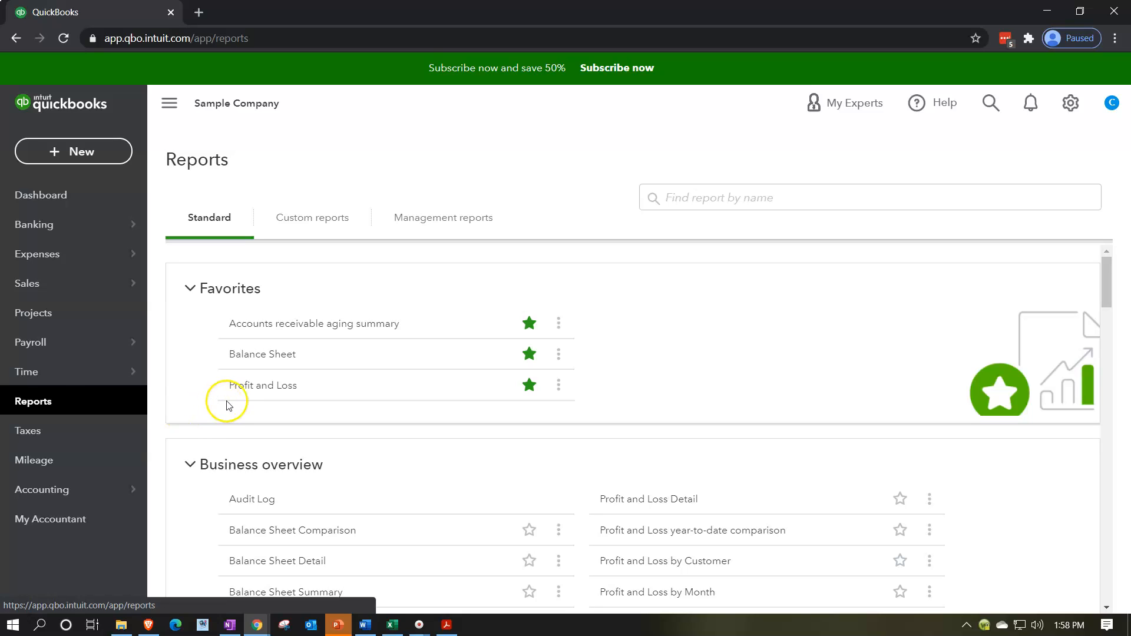
{"action": "left_click", "coordinate": [254, 365]}
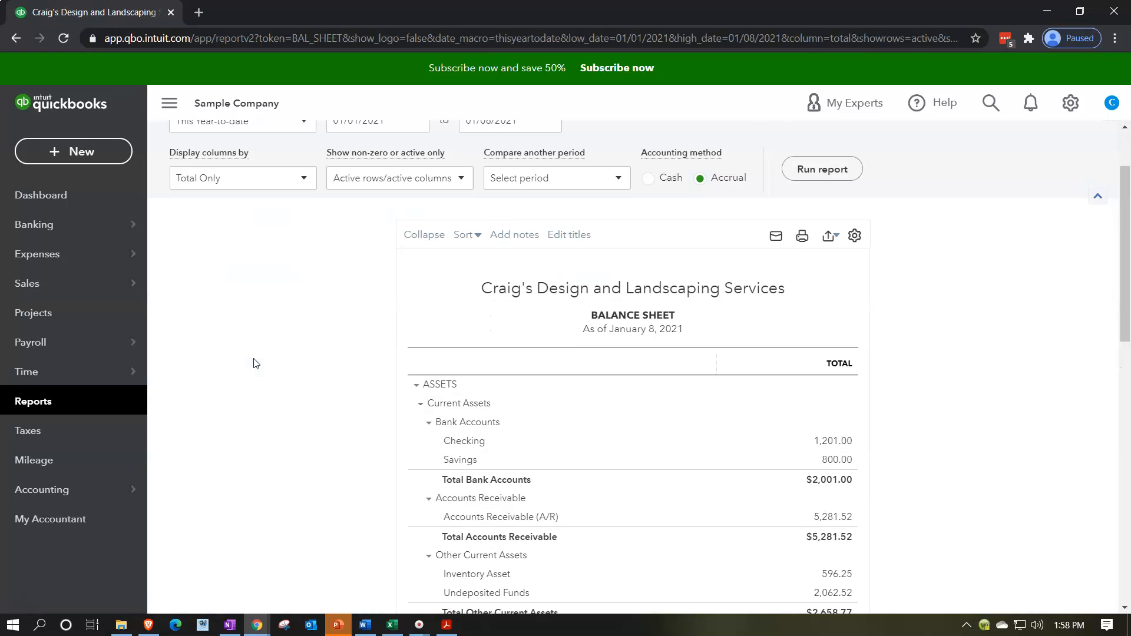
{"action": "left_click", "coordinate": [394, 221]}
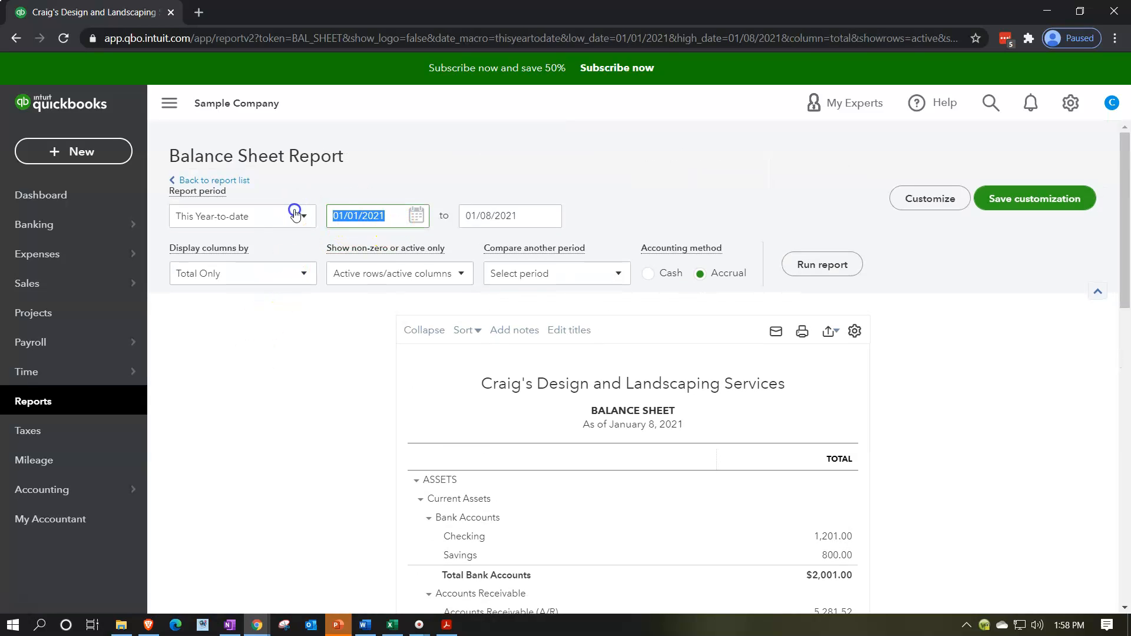
{"action": "type", "text": "01/01/2020"}
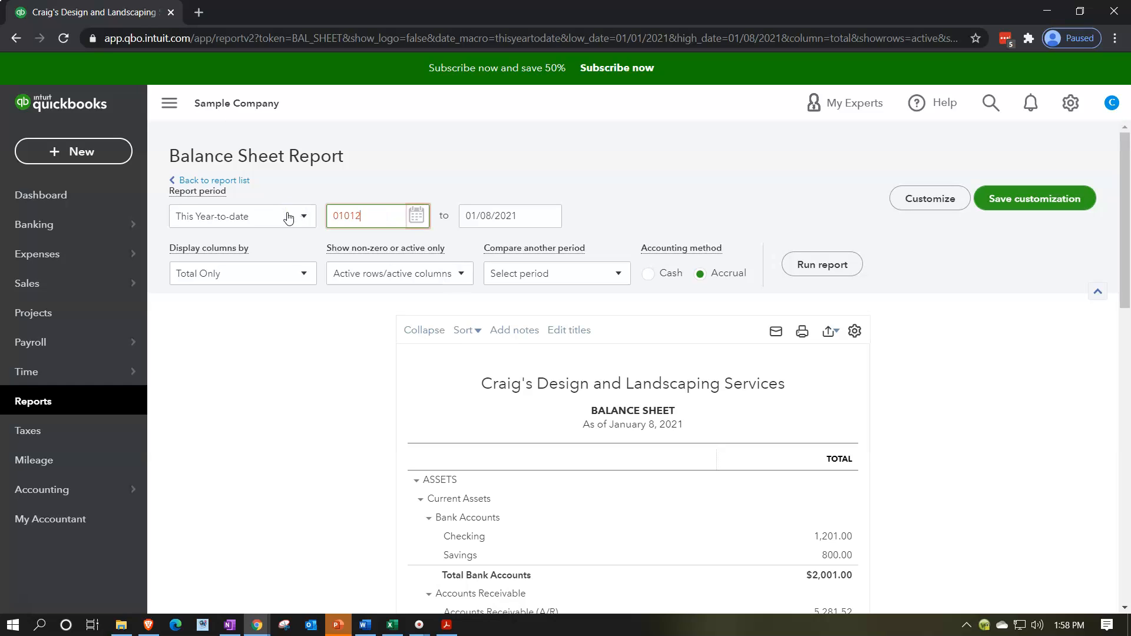
{"action": "key", "text": "Tab"}
{"action": "type", "text": "123120"}
{"action": "key", "text": "Tab"}
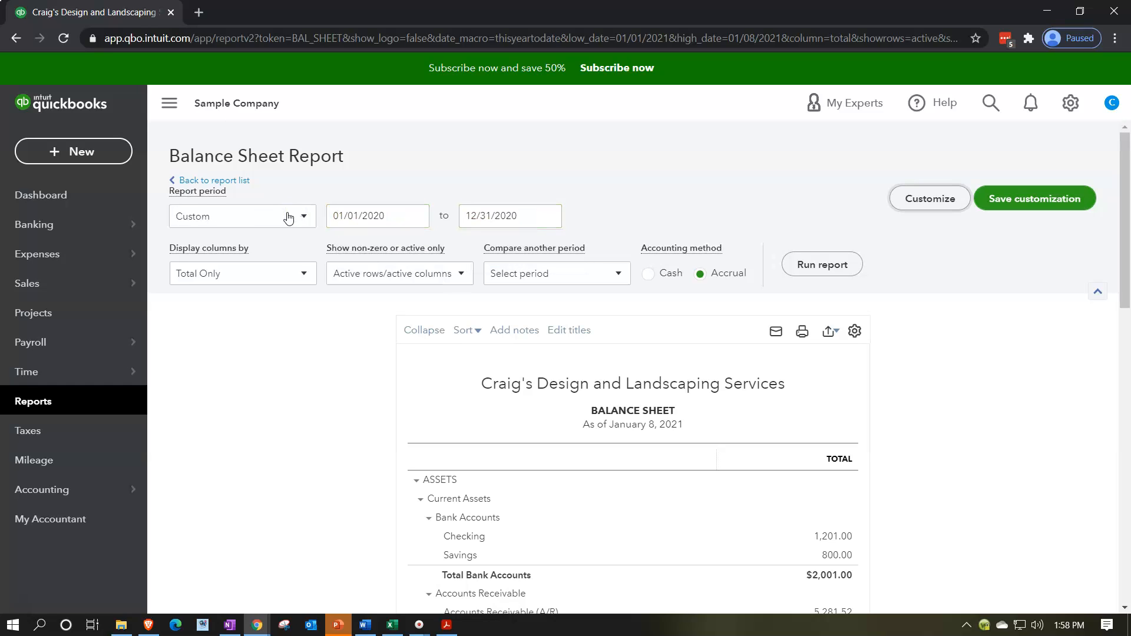
{"action": "left_click", "coordinate": [834, 273]}
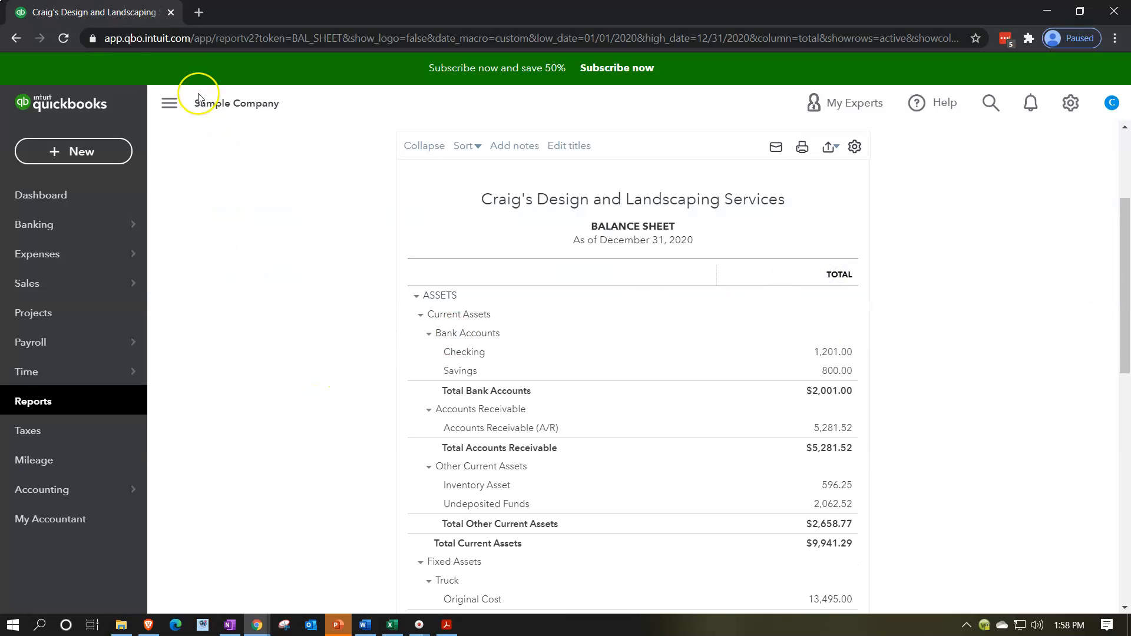
Duplicate the Balance Sheet browser tab twice so the report is open in three tabs.
{"action": "right_click", "coordinate": [116, 10]}
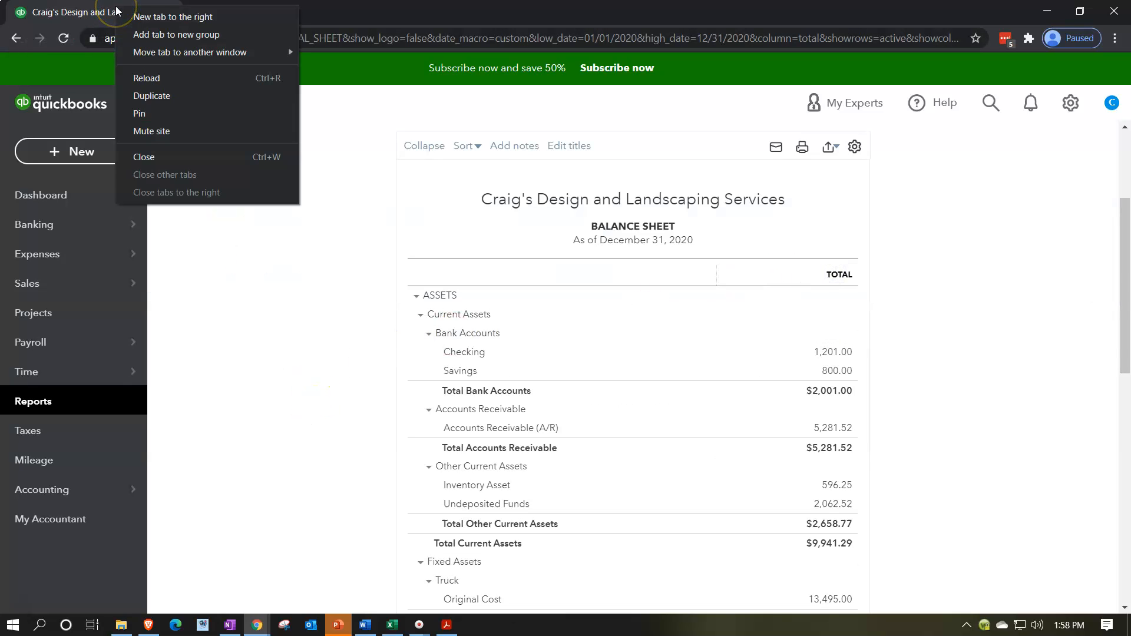
{"action": "mouse_move", "coordinate": [131, 54]}
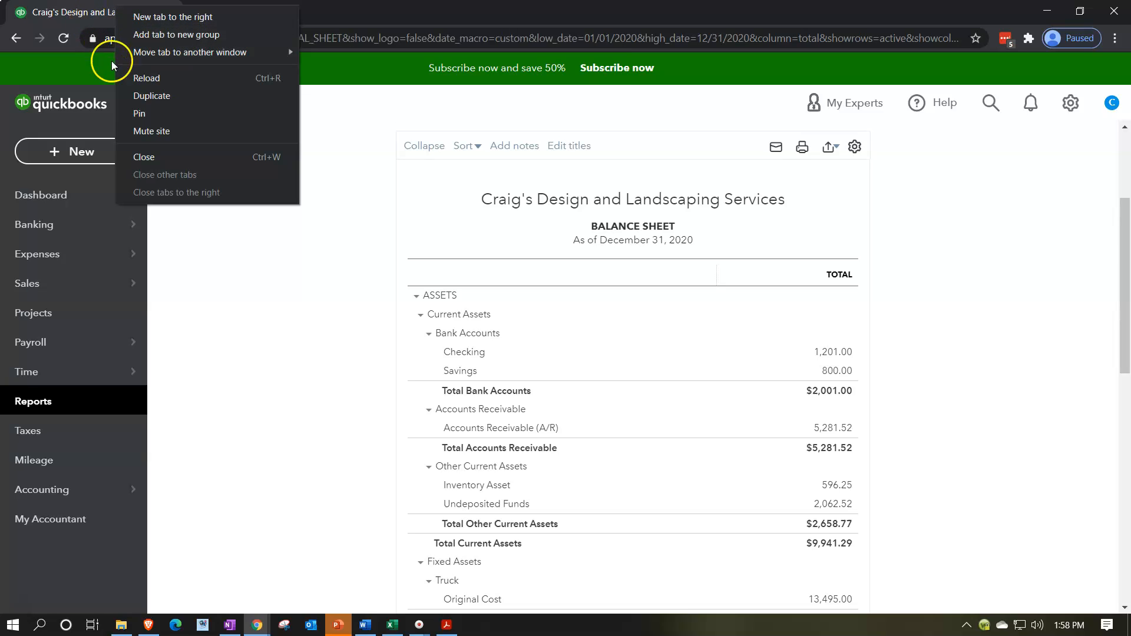
{"action": "left_click", "coordinate": [129, 94]}
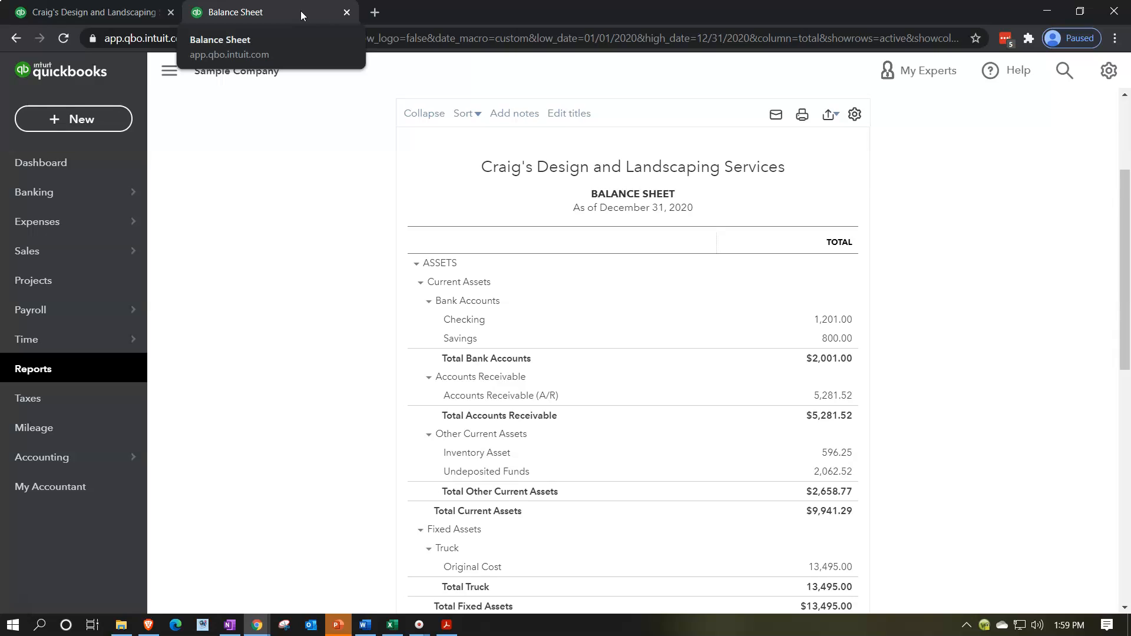
{"action": "right_click", "coordinate": [300, 11]}
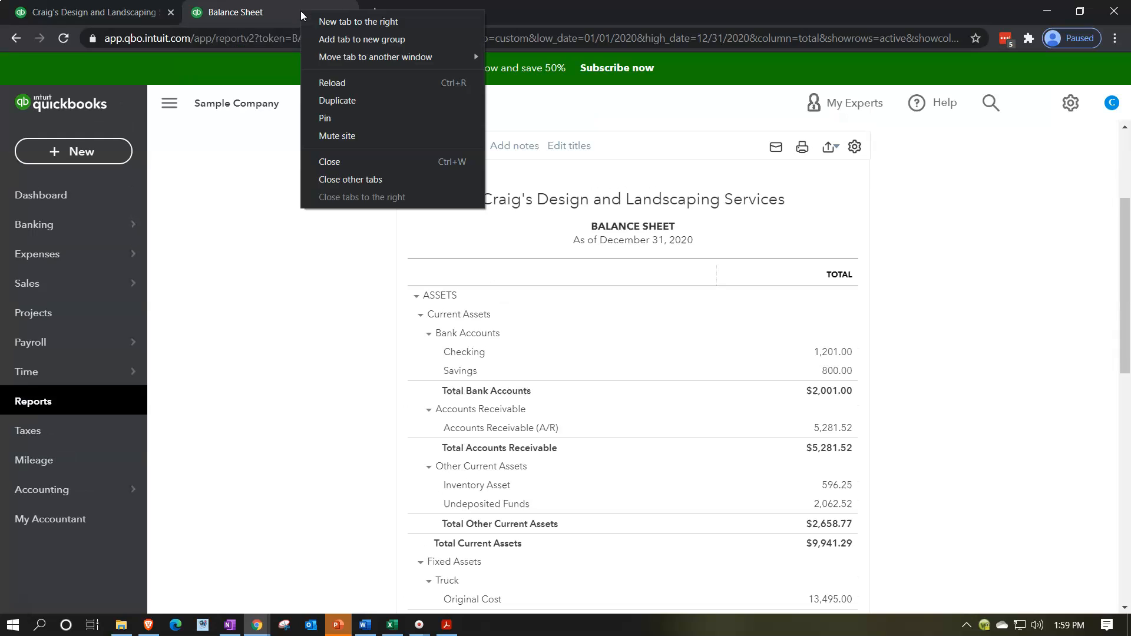
{"action": "left_click", "coordinate": [340, 105]}
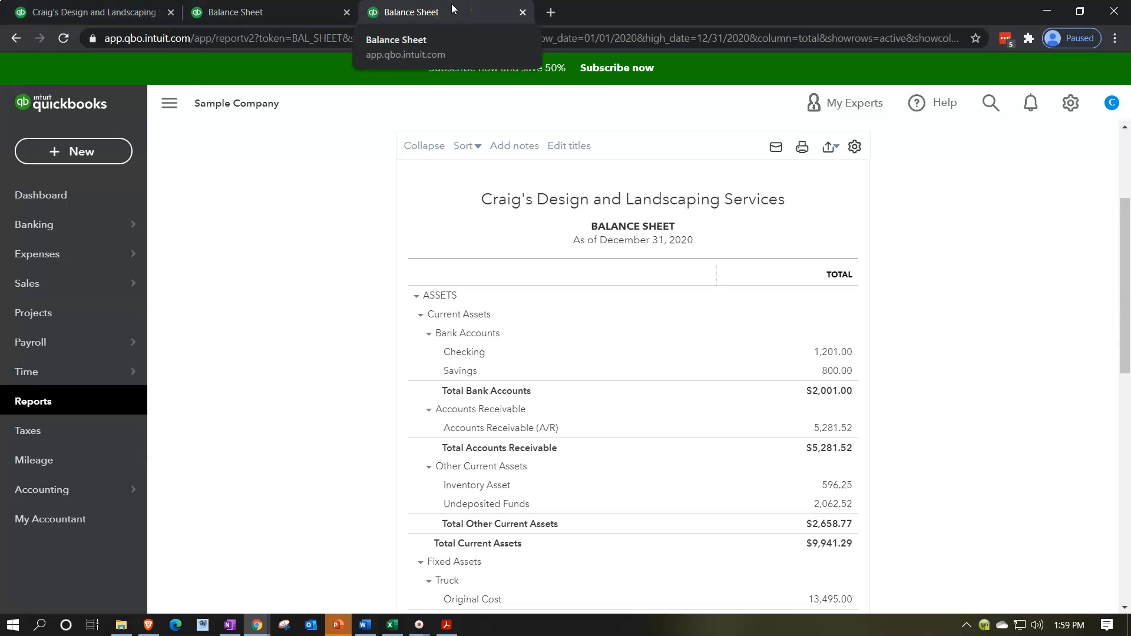
In the second browser tab, return to the reports list and open the Balance Sheet Summary report.
{"action": "left_click", "coordinate": [302, 16]}
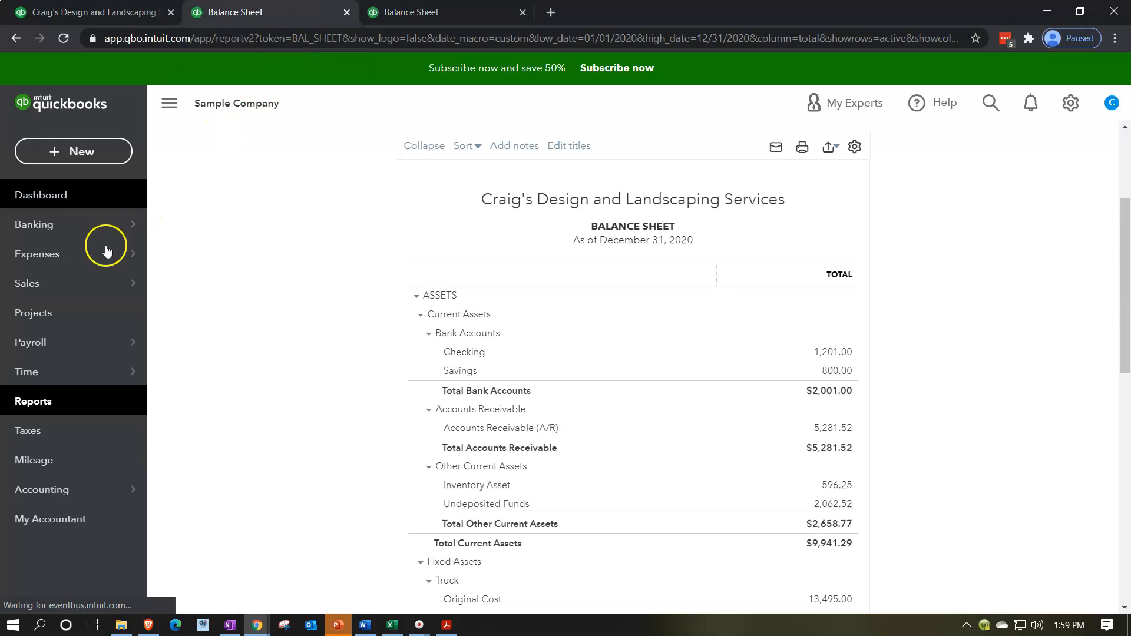
{"action": "left_click", "coordinate": [50, 401]}
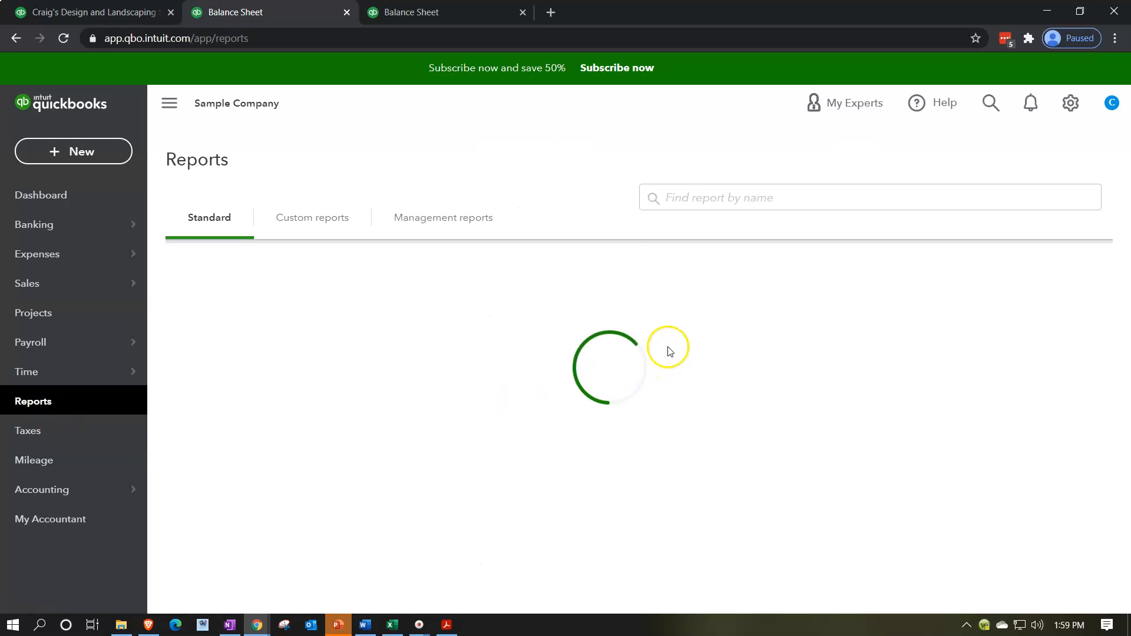
{"action": "scroll", "coordinate": [669, 352], "scroll_direction": "down", "scroll_amount": 4}
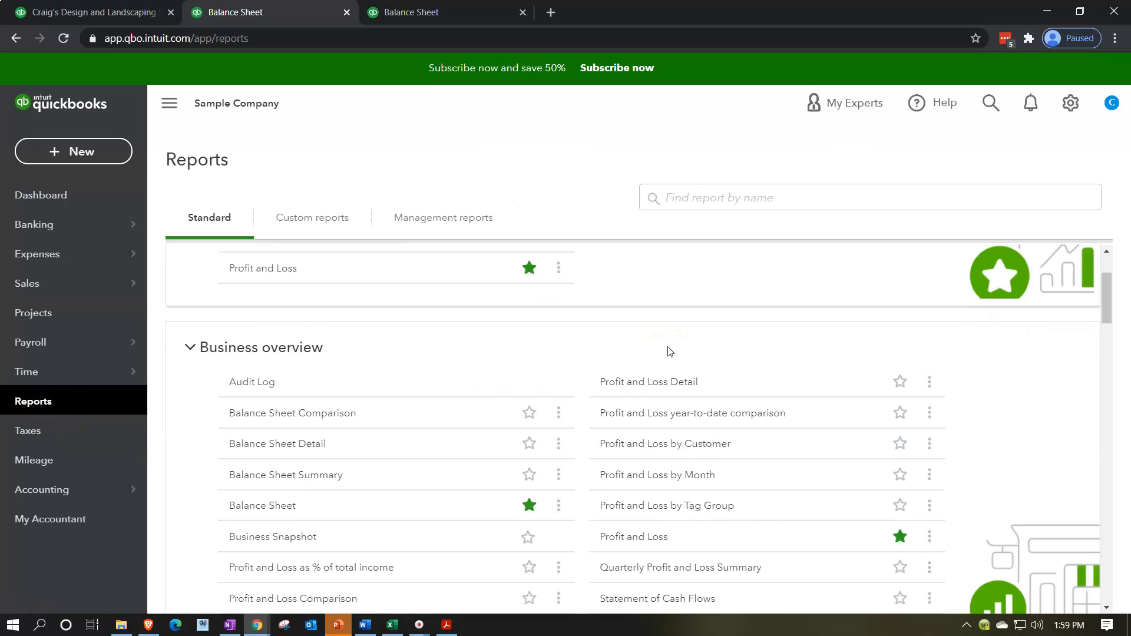
{"action": "scroll", "coordinate": [233, 385], "scroll_direction": "up", "scroll_amount": 1}
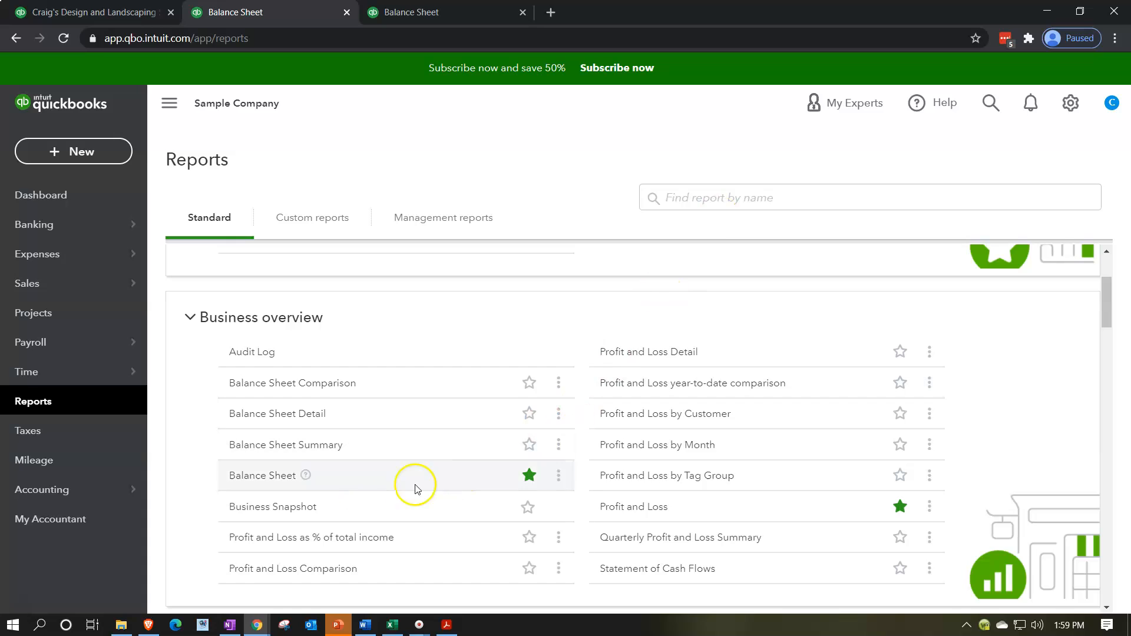
{"action": "left_click", "coordinate": [280, 446]}
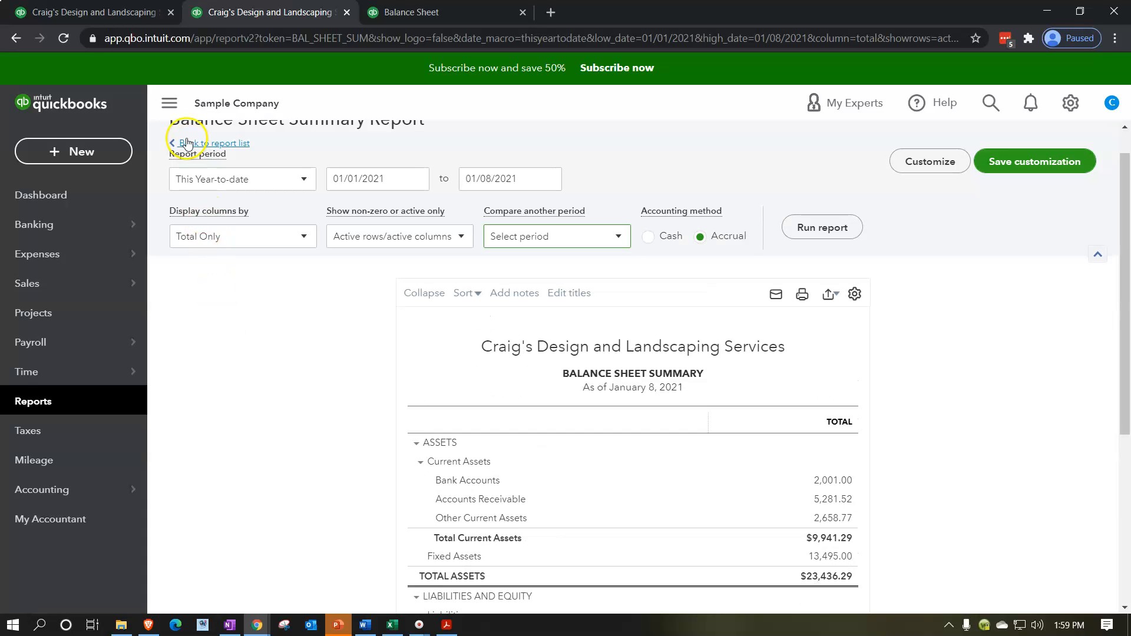
Hide the side navigation and enlarge the page to 125%.
{"action": "left_click", "coordinate": [169, 104]}
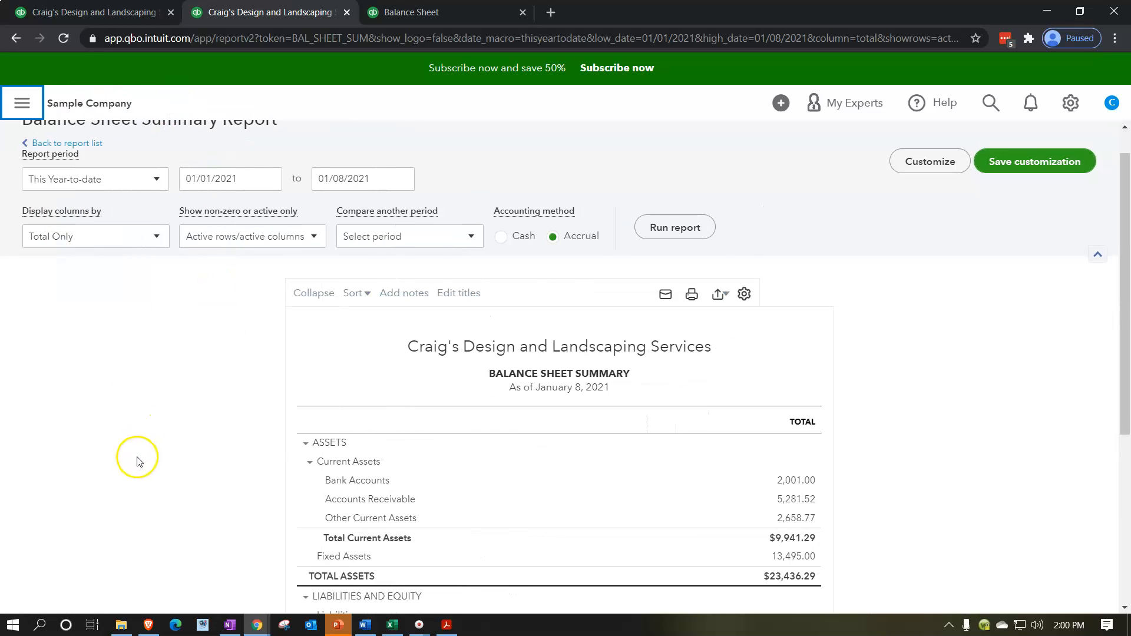
{"action": "key", "text": "ctrl+plus"}
{"action": "key", "text": "ctrl+plus"}
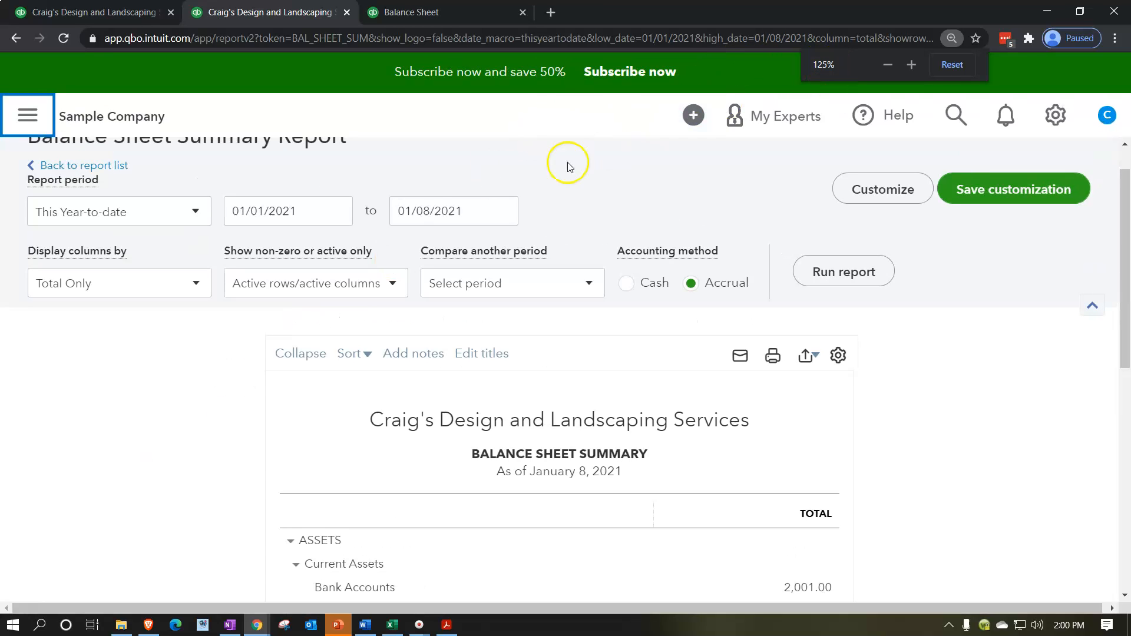
Run the Balance Sheet Summary for the period 01/01/2020 to 12/31/2020.
{"action": "left_click", "coordinate": [327, 212]}
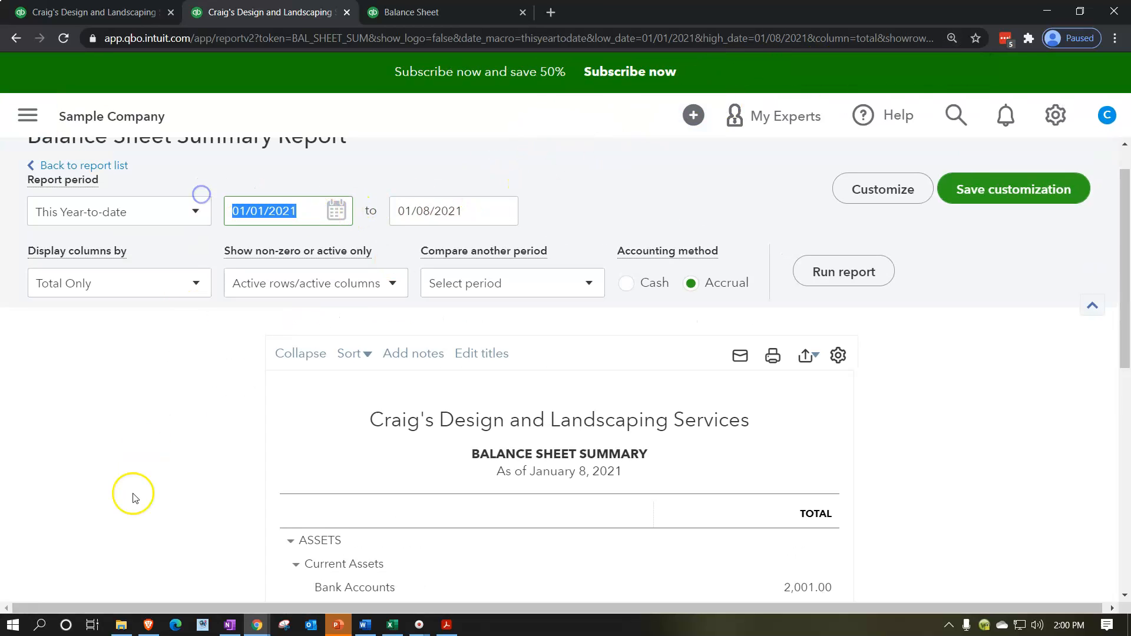
{"action": "type", "text": "01/01/2020"}
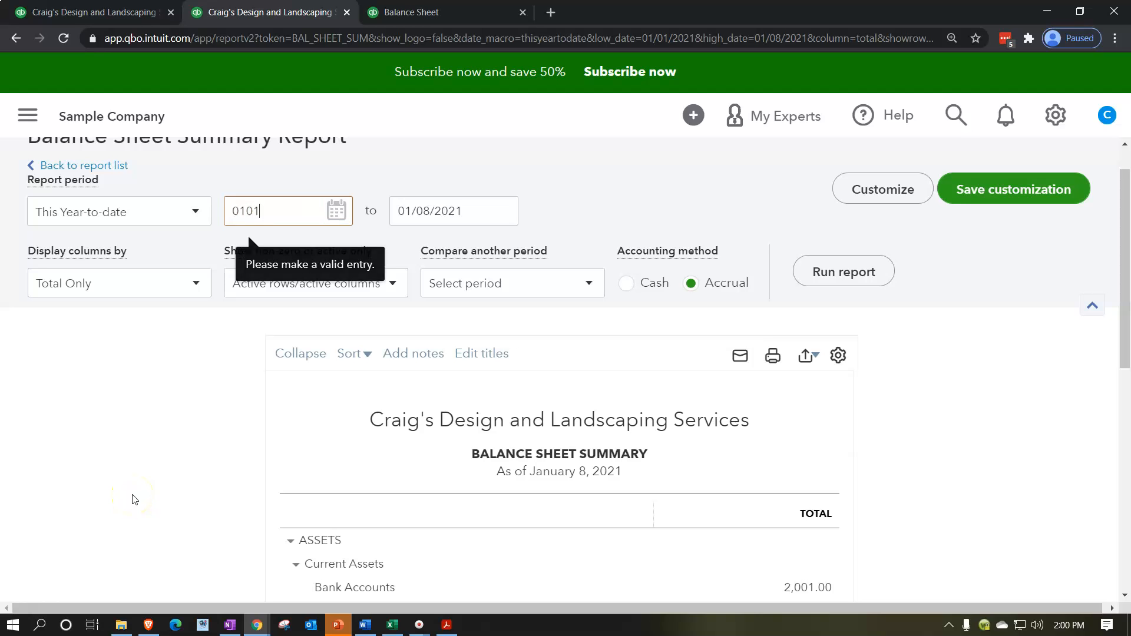
{"action": "key", "text": "Tab"}
{"action": "type", "text": "12/31/20"}
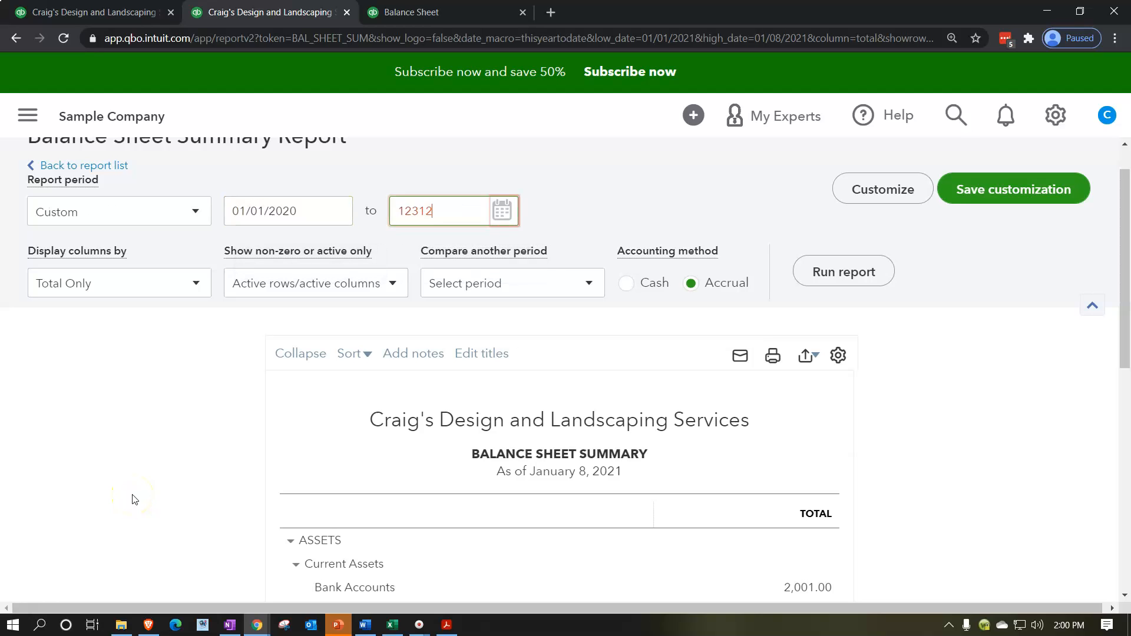
{"action": "key", "text": "Tab"}
{"action": "left_click", "coordinate": [851, 277]}
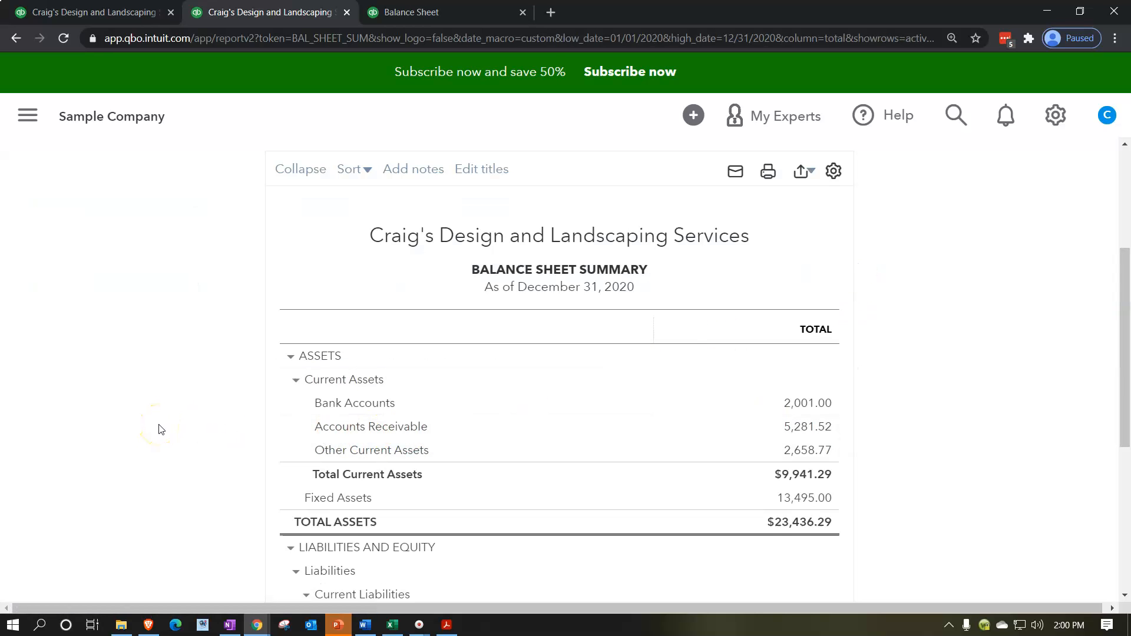
Compare the summary's asset and liability groups with the full Balance Sheet in the third tab, hiding the side navigation there.
{"action": "scroll", "coordinate": [159, 429], "scroll_direction": "down", "scroll_amount": 1}
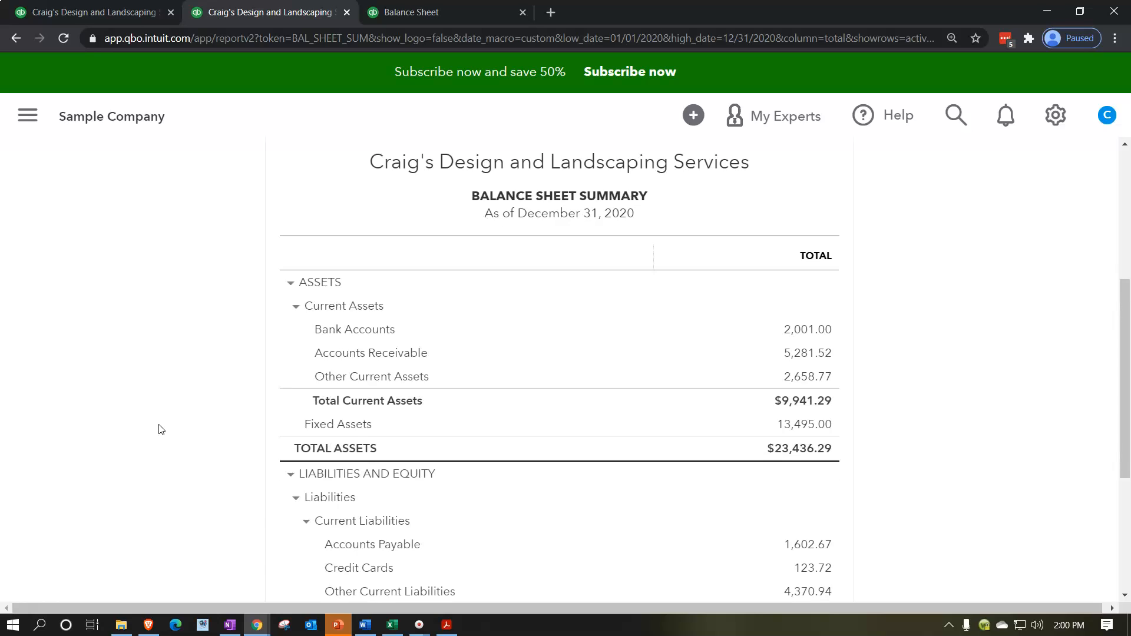
{"action": "scroll", "coordinate": [171, 472], "scroll_direction": "down", "scroll_amount": 1}
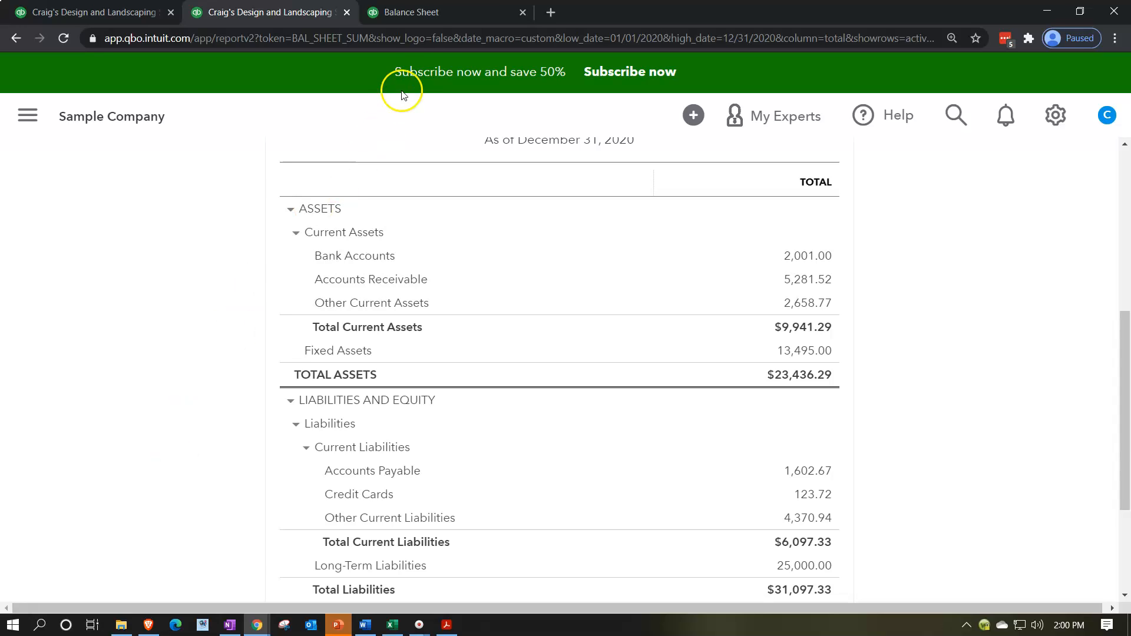
{"action": "left_click", "coordinate": [443, 7]}
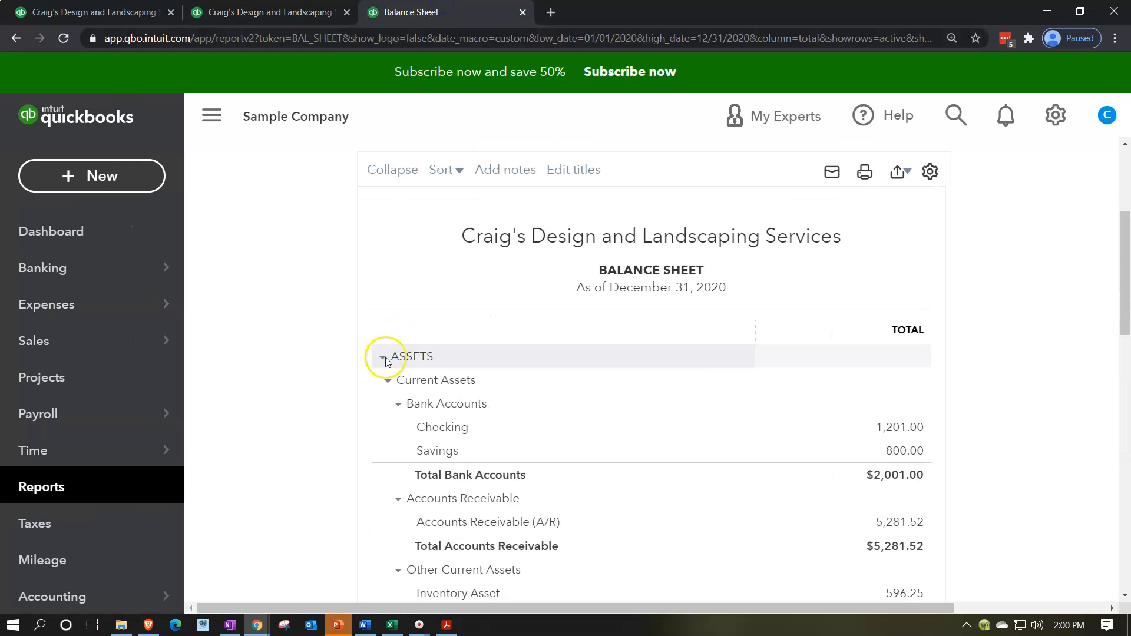
{"action": "left_click", "coordinate": [213, 116]}
{"action": "scroll", "coordinate": [163, 300], "scroll_direction": "down", "scroll_amount": 2}
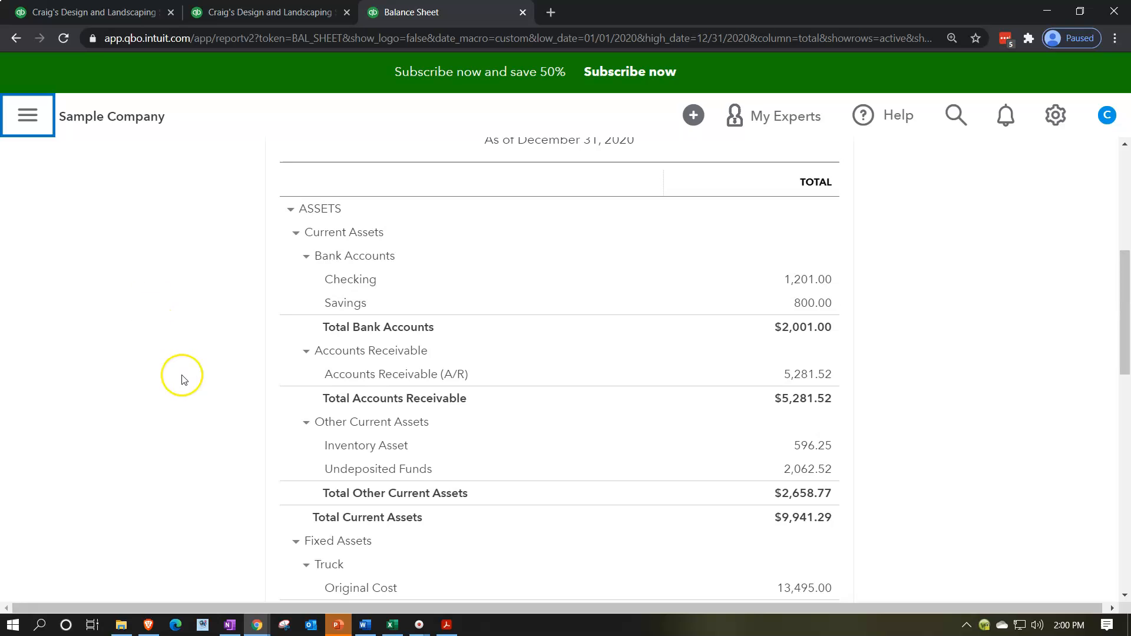
Return to the Balance Sheet Summary tab and review the transaction forms available for new entries, leaving the side navigation hidden.
{"action": "left_click", "coordinate": [280, 14]}
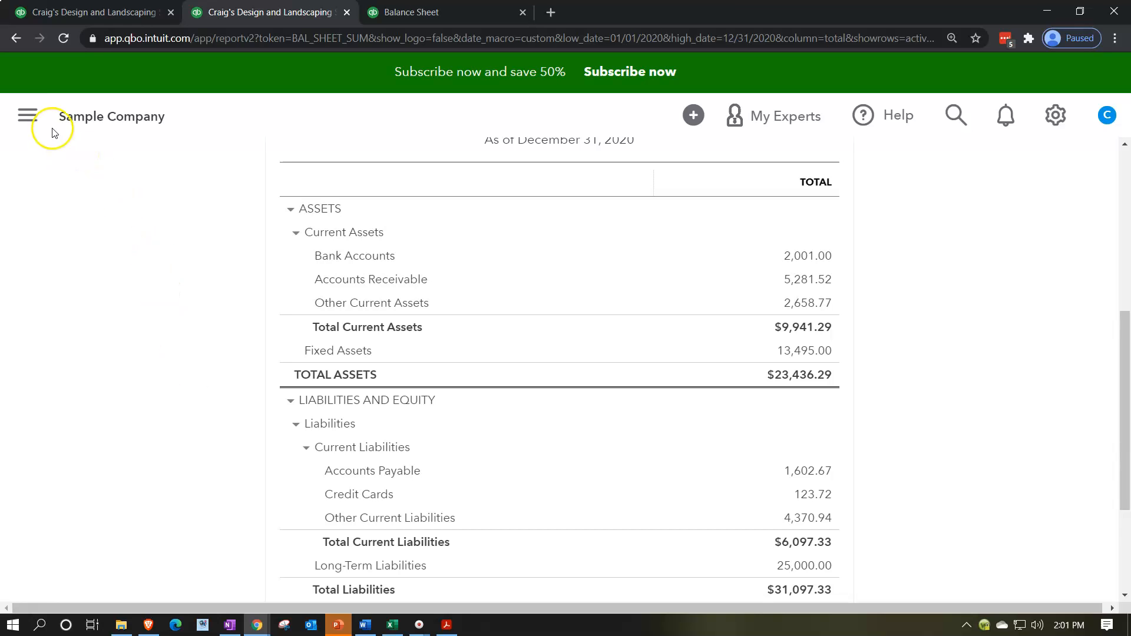
{"action": "left_click", "coordinate": [29, 115]}
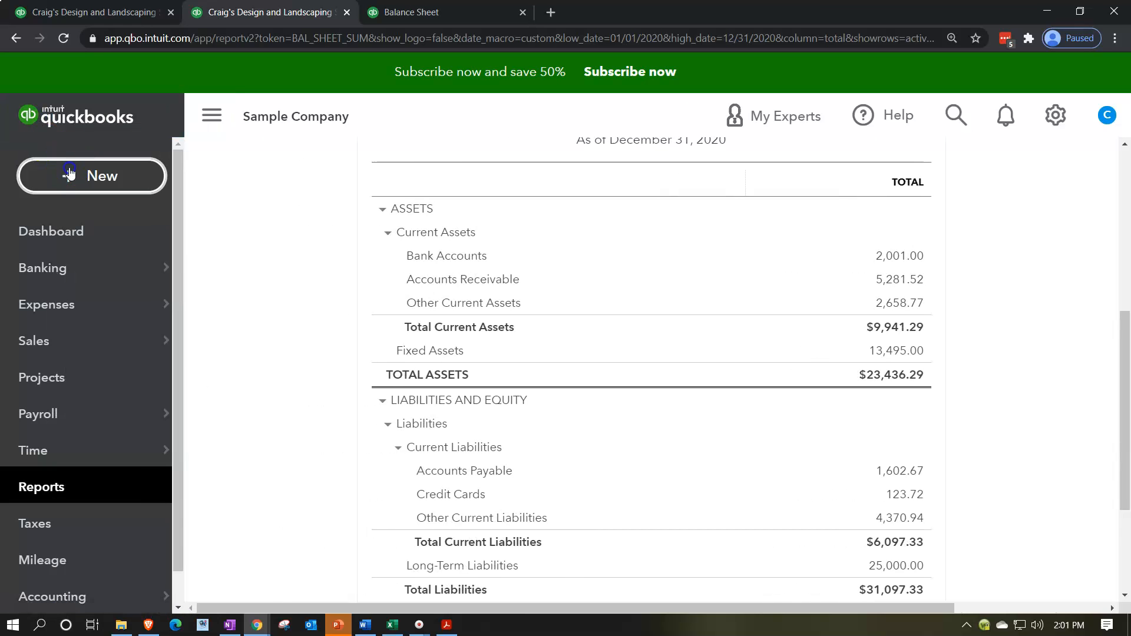
{"action": "left_click", "coordinate": [65, 175]}
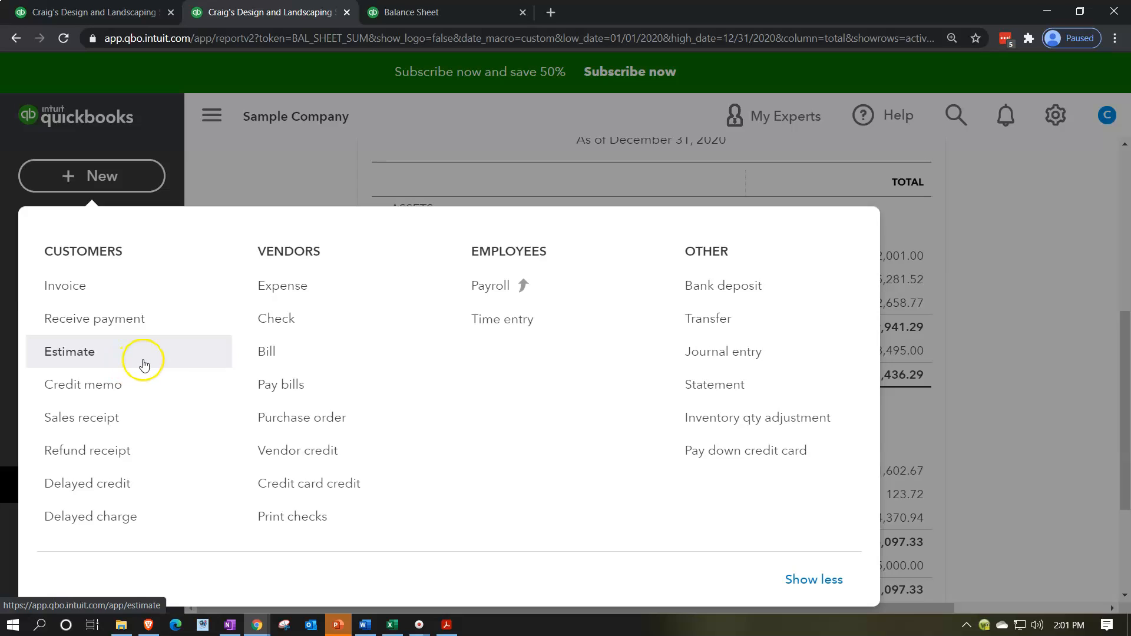
{"action": "left_click", "coordinate": [209, 111]}
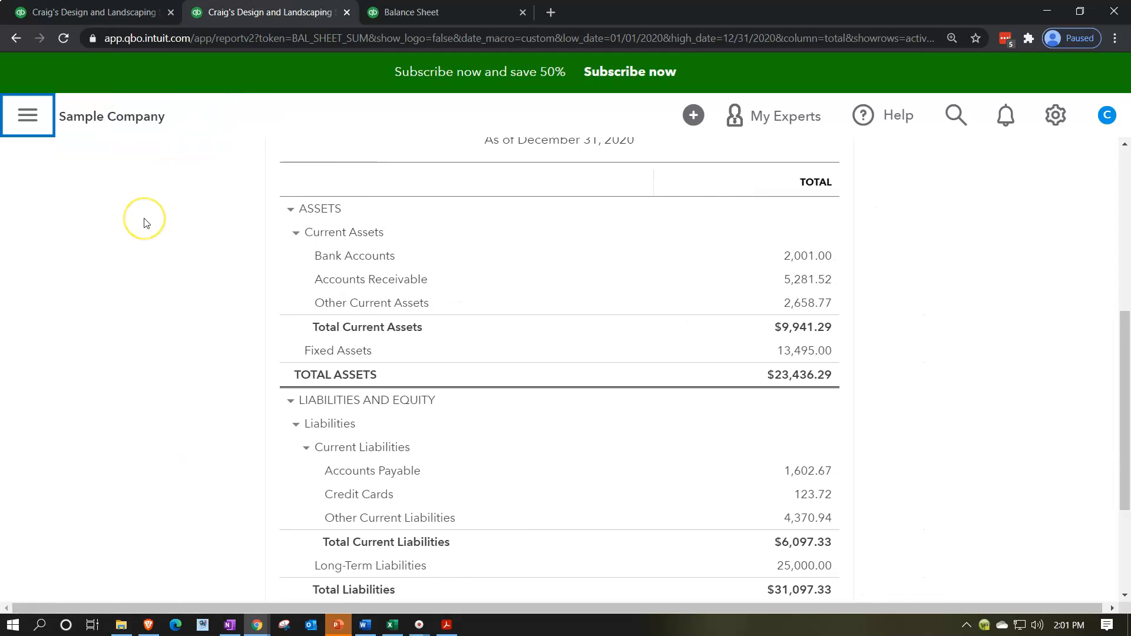
{"action": "left_click", "coordinate": [333, 281]}
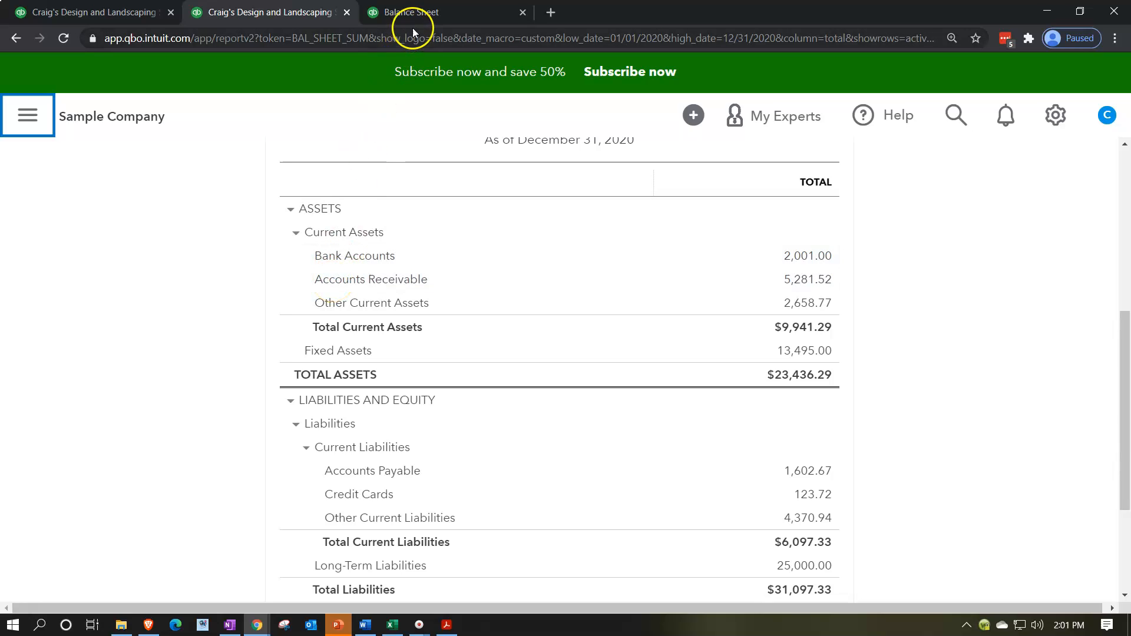
Drill down into the Checking balance on the full Balance Sheet and examine its transaction report.
{"action": "left_click", "coordinate": [425, 12]}
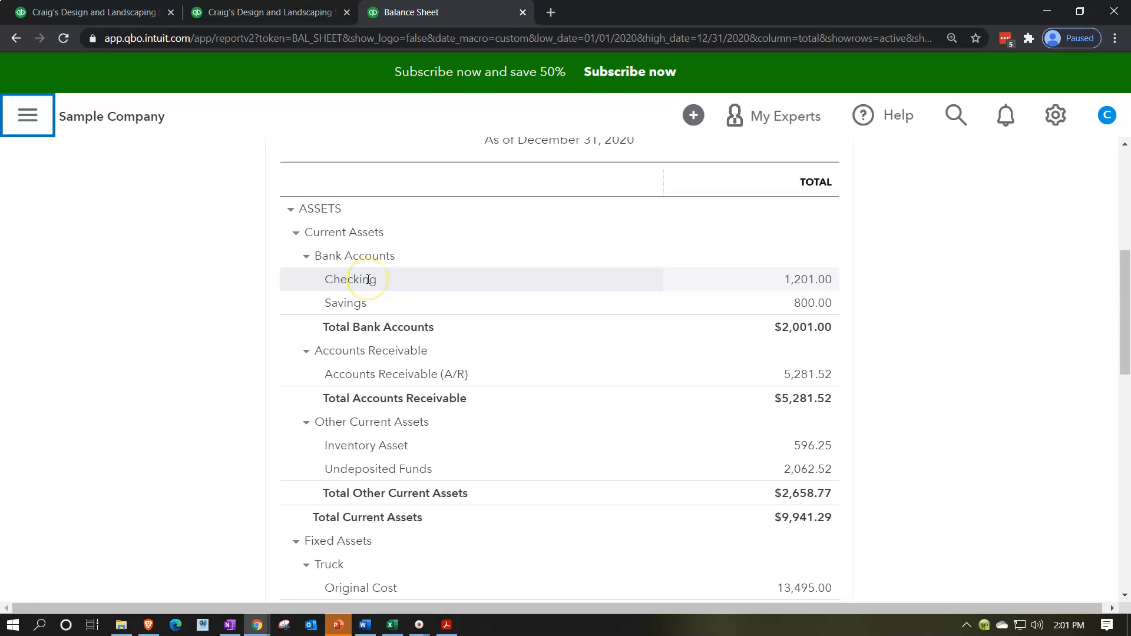
{"action": "left_click", "coordinate": [802, 283]}
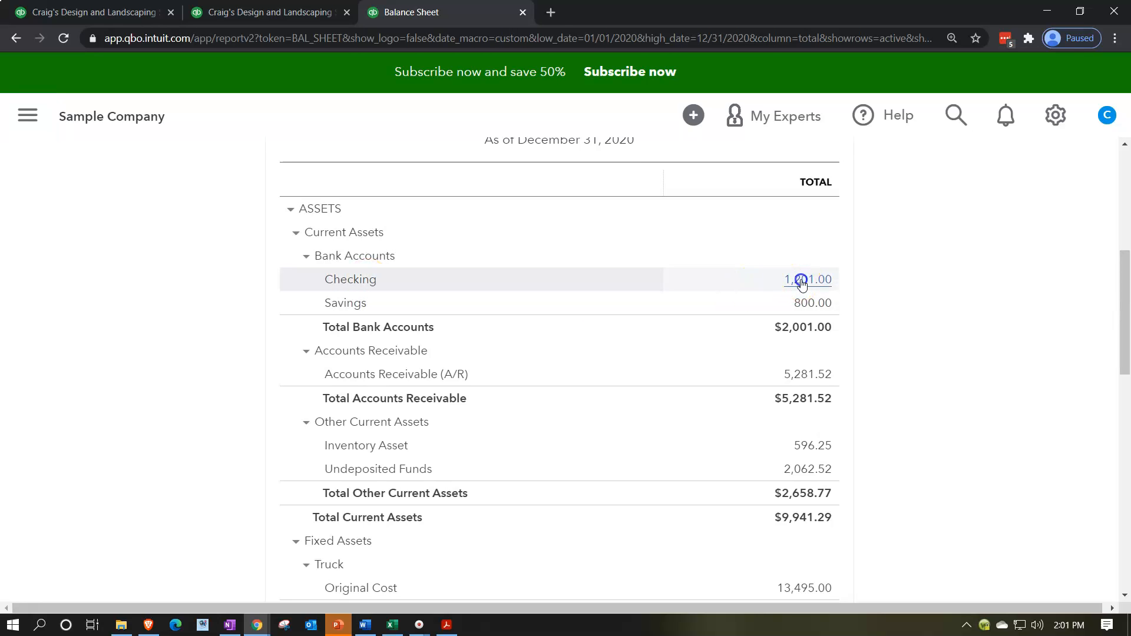
{"action": "left_click", "coordinate": [802, 282]}
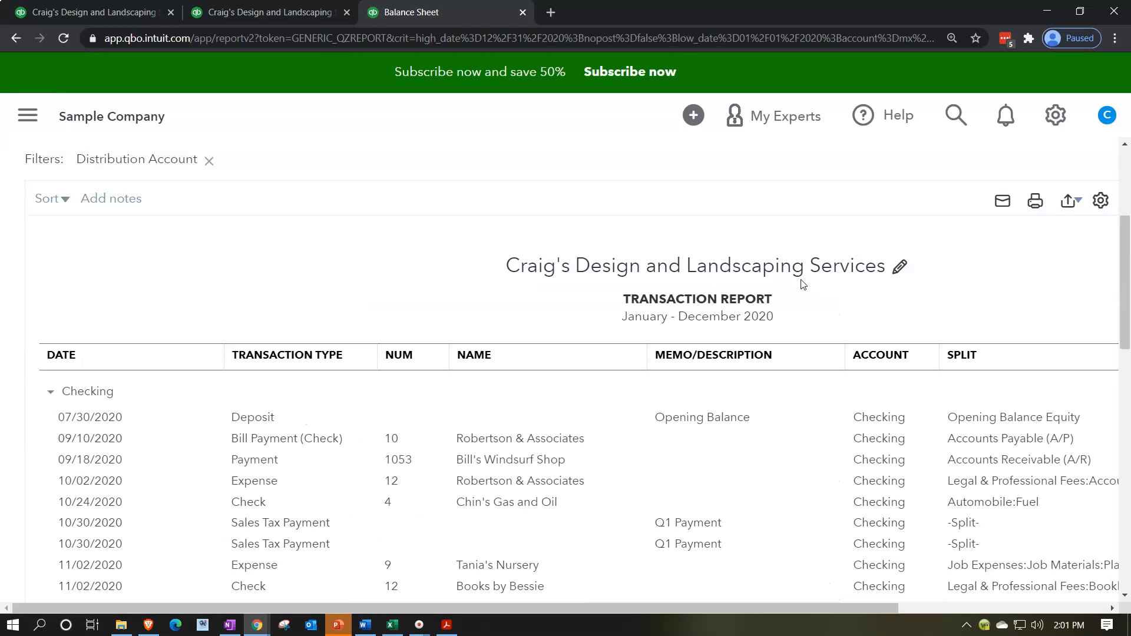
{"action": "scroll", "coordinate": [658, 422], "scroll_direction": "down", "scroll_amount": 1}
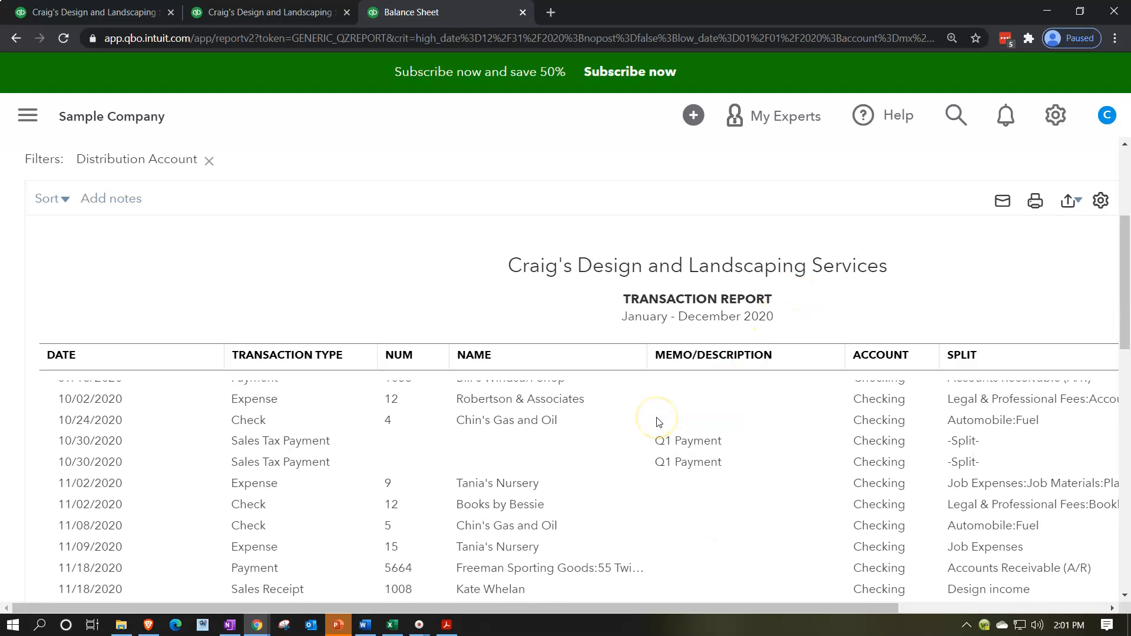
Return from the Checking transaction report to the full Balance Sheet.
{"action": "scroll", "coordinate": [424, 374], "scroll_direction": "up", "scroll_amount": 2}
{"action": "scroll", "coordinate": [83, 318], "scroll_direction": "up", "scroll_amount": 4}
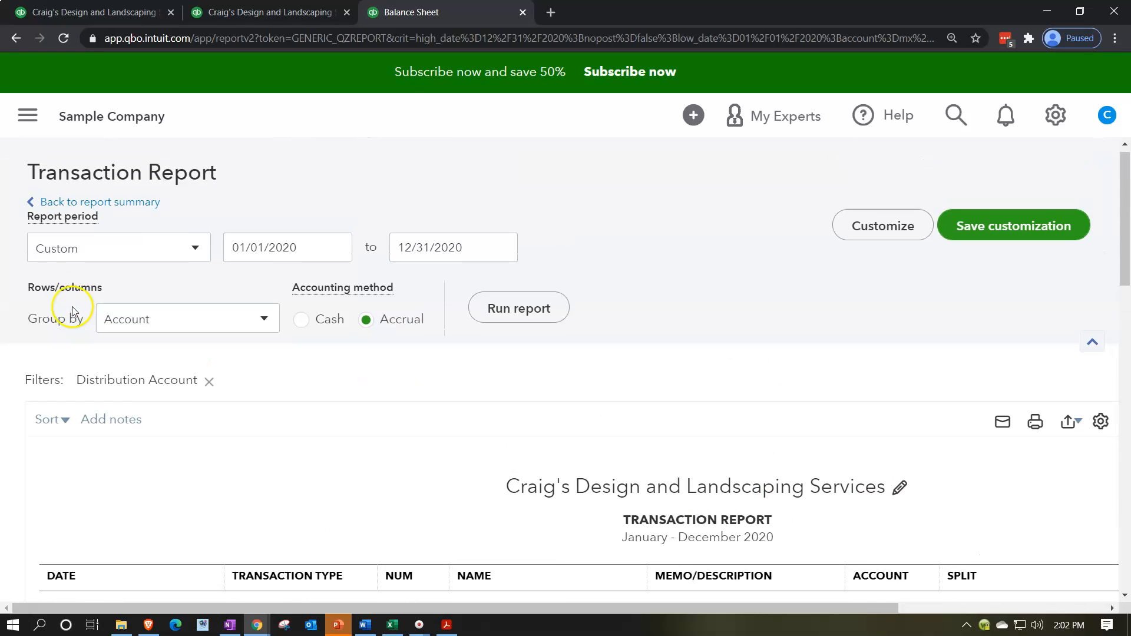
{"action": "left_click", "coordinate": [127, 202]}
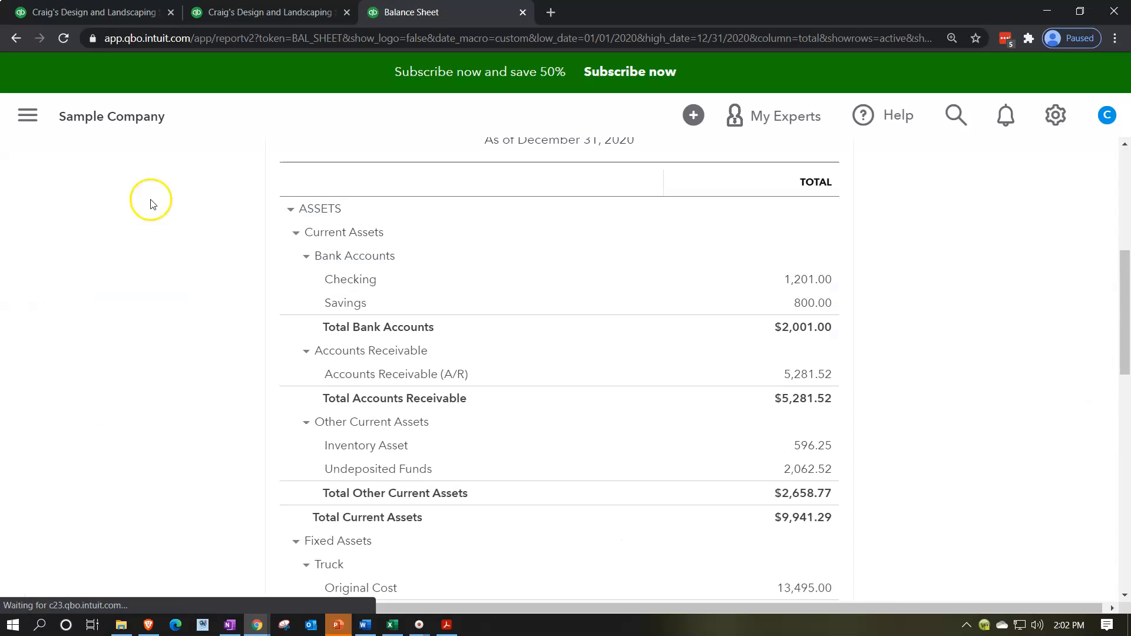
Drill down into the Bank Accounts total on the Balance Sheet Summary, examine its Checking and Savings transactions, and return to the summary.
{"action": "left_click", "coordinate": [246, 15]}
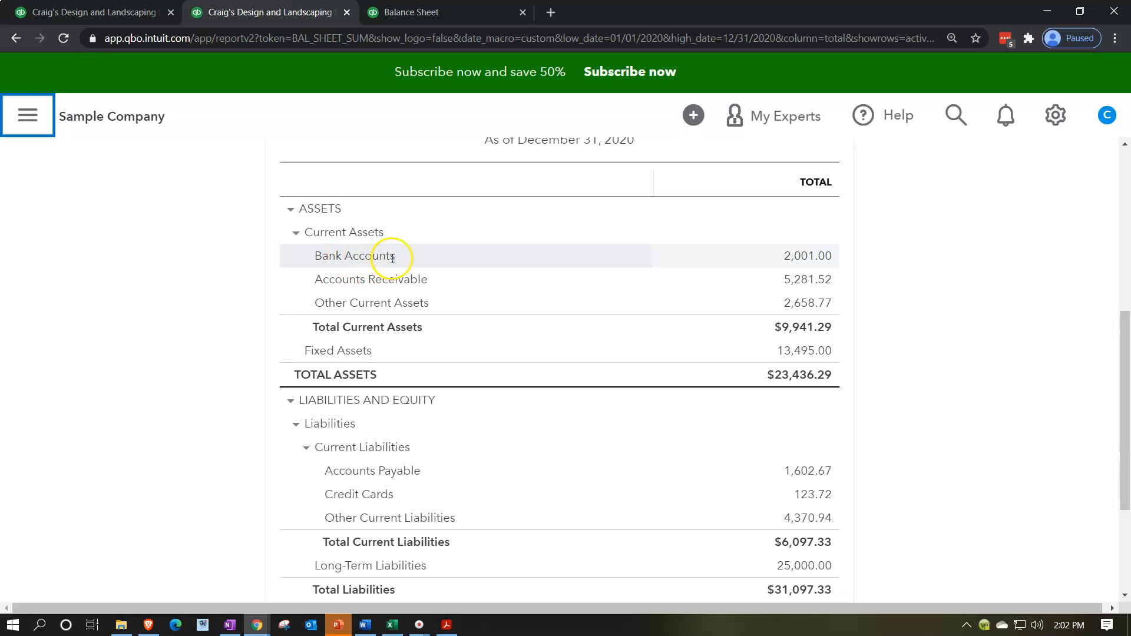
{"action": "left_click", "coordinate": [800, 257]}
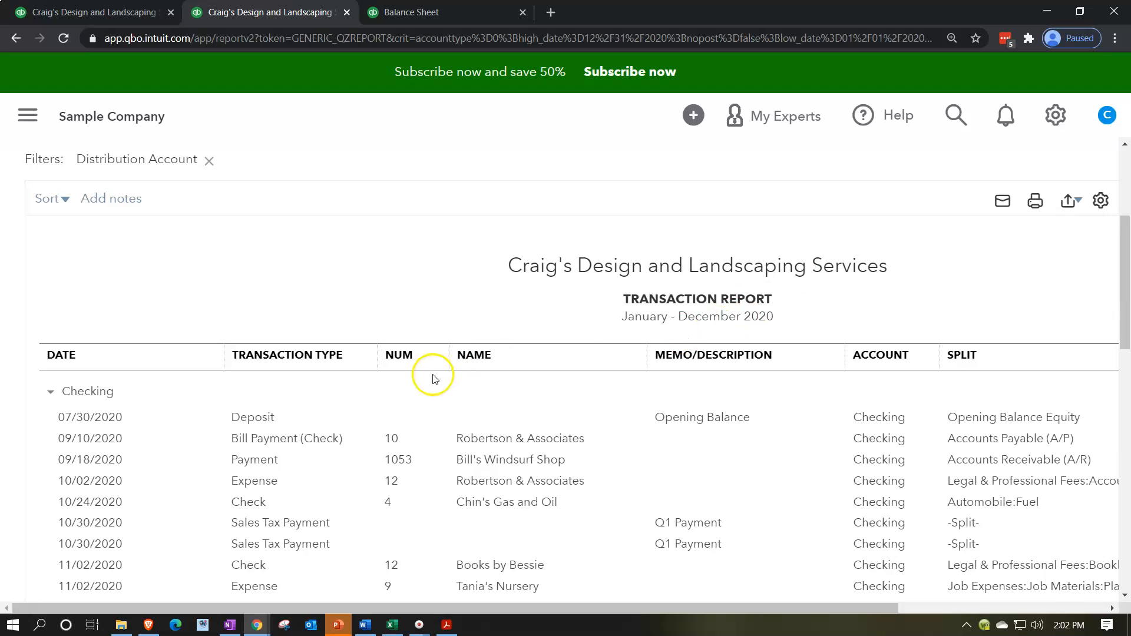
{"action": "scroll", "coordinate": [391, 411], "scroll_direction": "down", "scroll_amount": 3}
{"action": "scroll", "coordinate": [30, 465], "scroll_direction": "down", "scroll_amount": 10}
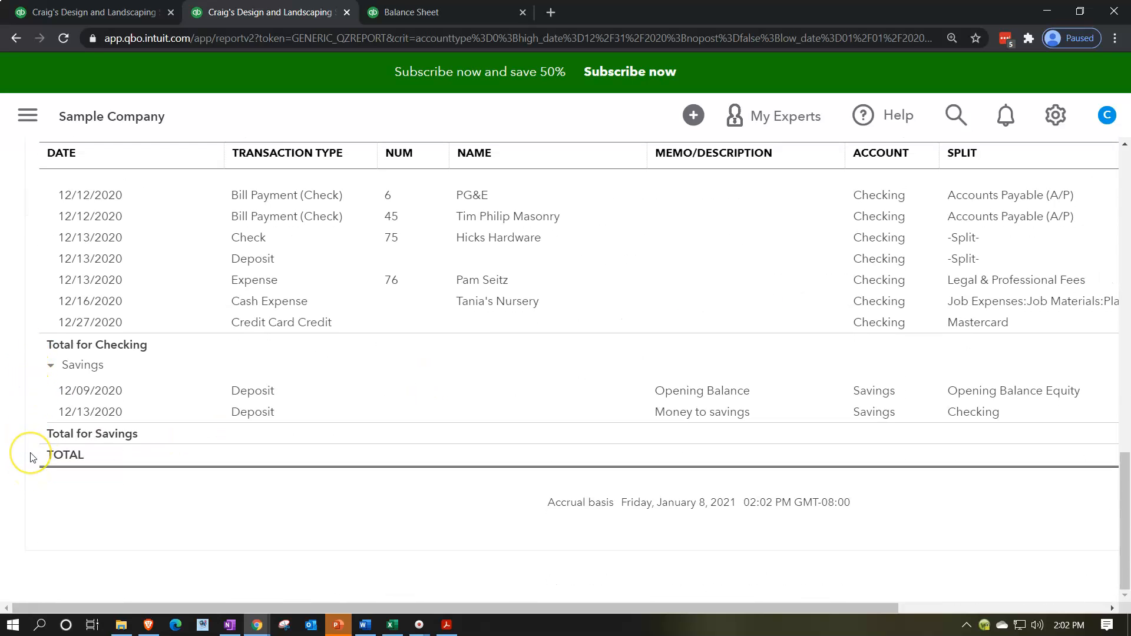
{"action": "scroll", "coordinate": [33, 458], "scroll_direction": "up", "scroll_amount": 15}
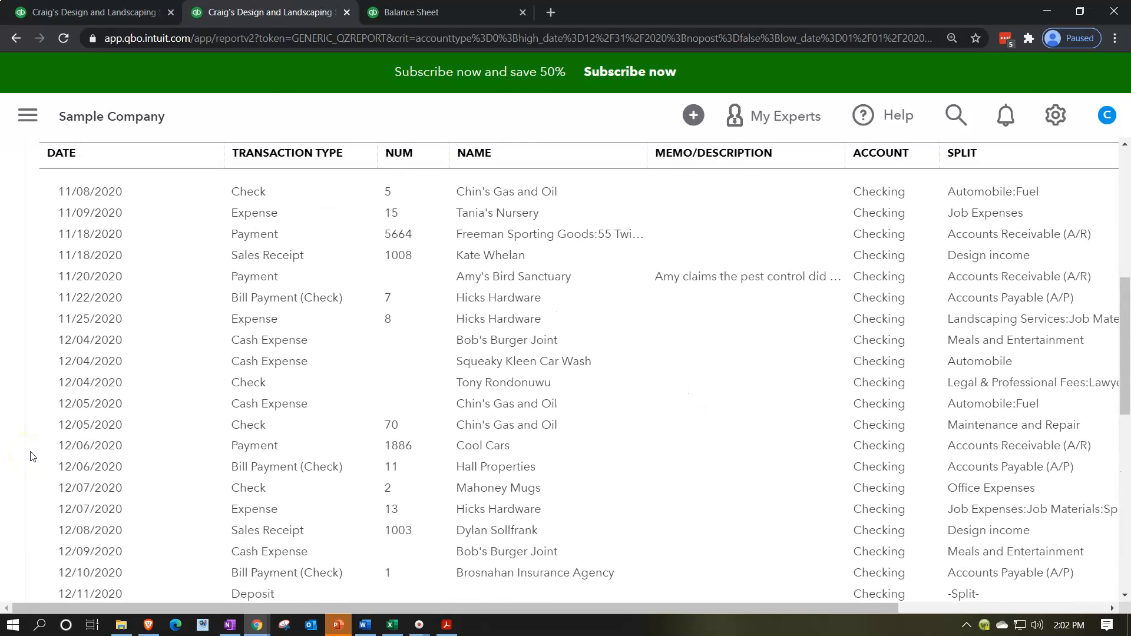
{"action": "scroll", "coordinate": [32, 452], "scroll_direction": "up", "scroll_amount": 3}
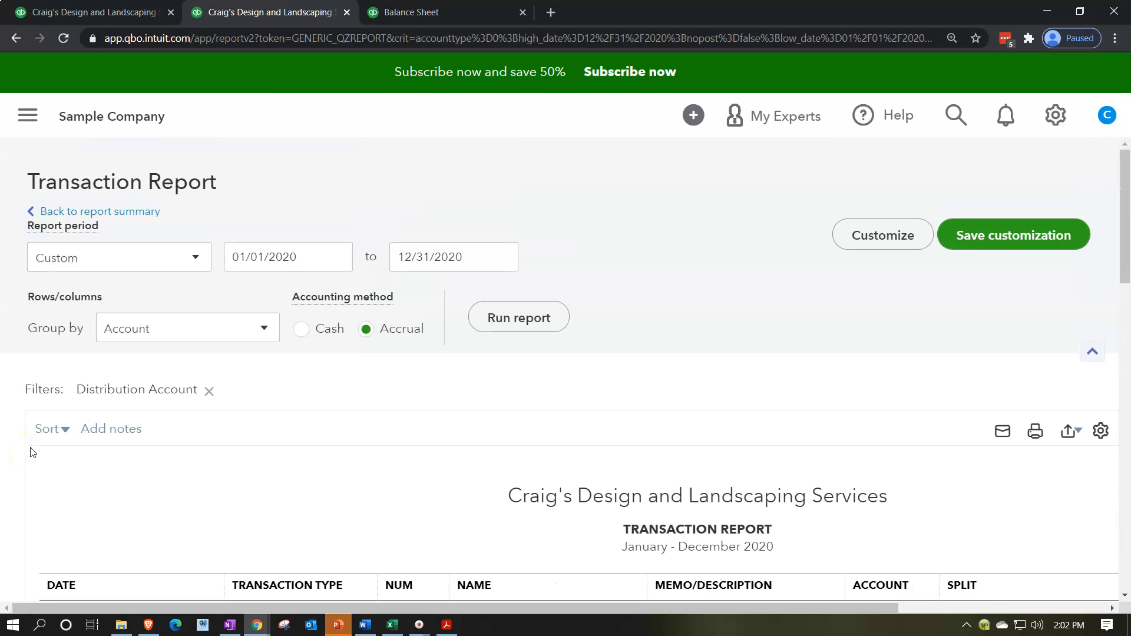
{"action": "left_click", "coordinate": [123, 217]}
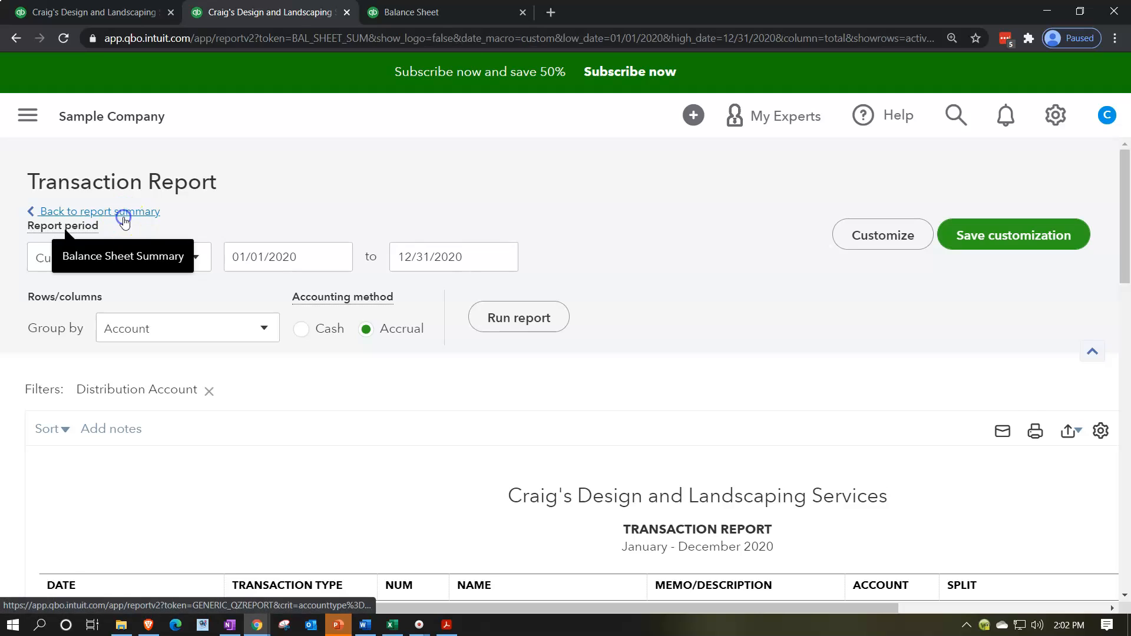
{"action": "scroll", "coordinate": [197, 252], "scroll_direction": "down", "scroll_amount": 6}
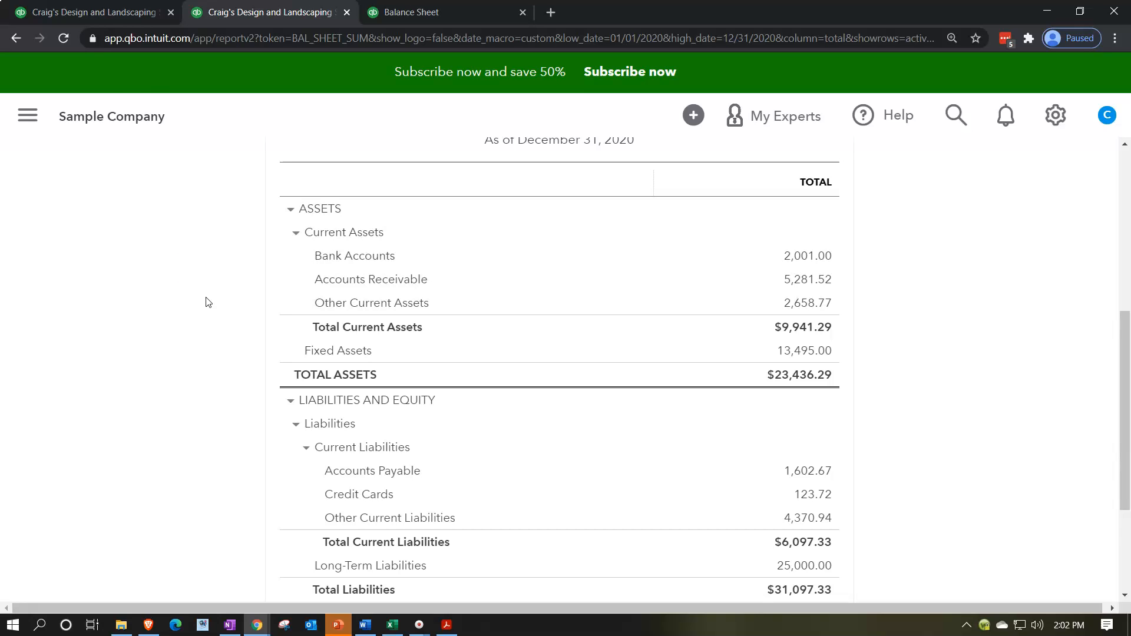
Open the Chart of Accounts in the first browser tab and examine the account types and detail types of the asset accounts.
{"action": "left_click", "coordinate": [93, 12]}
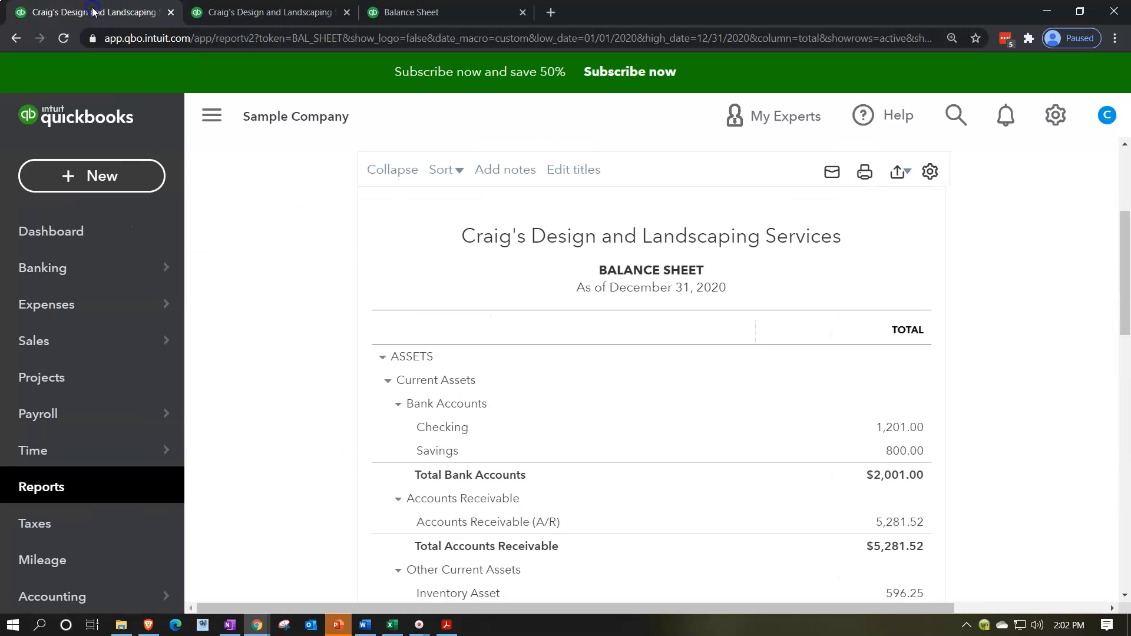
{"action": "scroll", "coordinate": [100, 365], "scroll_direction": "down", "scroll_amount": 1}
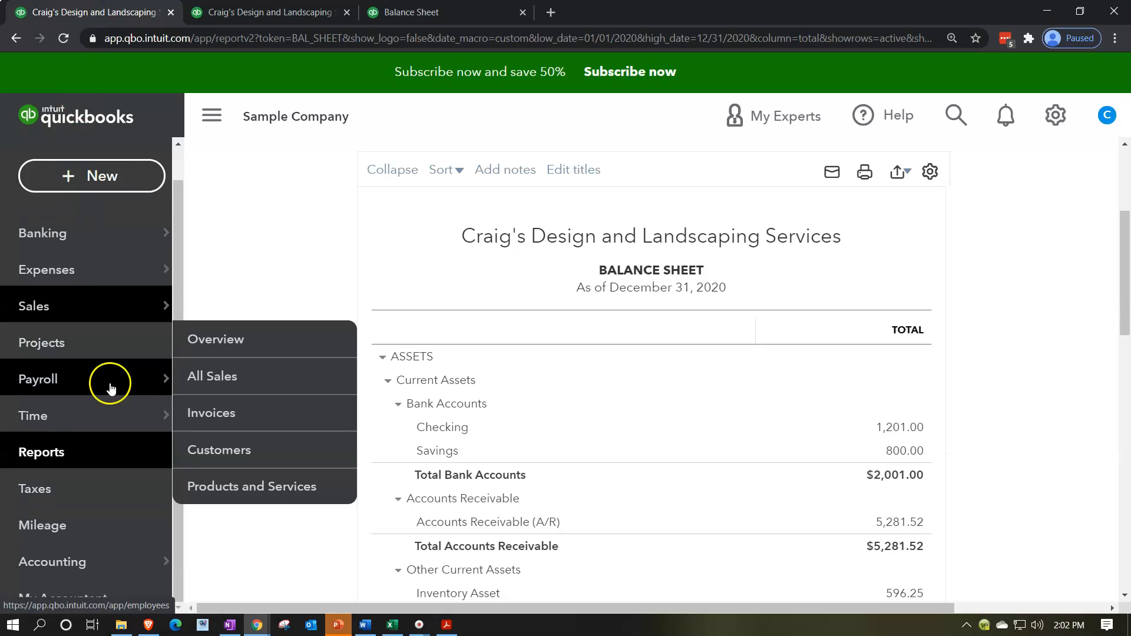
{"action": "left_click", "coordinate": [108, 566]}
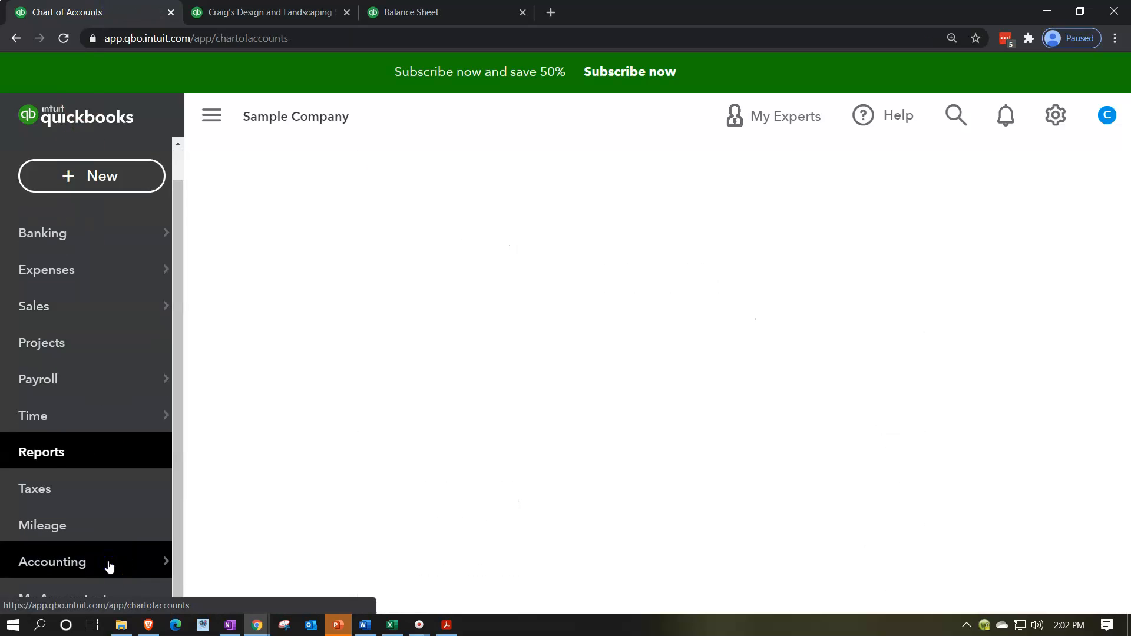
{"action": "left_click", "coordinate": [554, 503]}
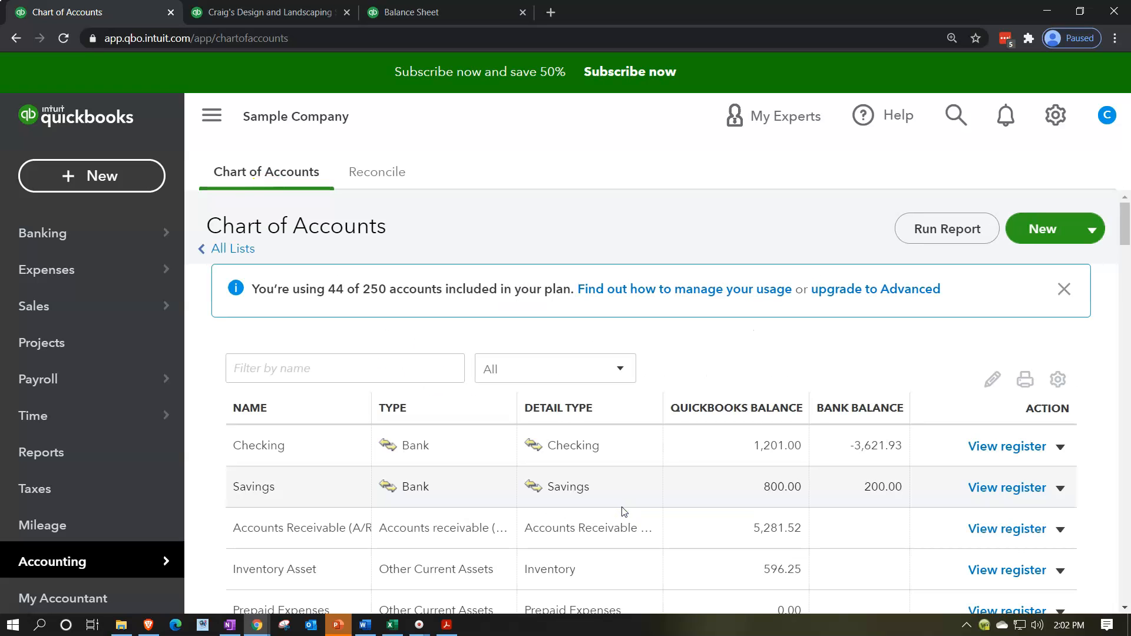
{"action": "scroll", "coordinate": [623, 511], "scroll_direction": "down", "scroll_amount": 4}
{"action": "scroll", "coordinate": [606, 399], "scroll_direction": "up", "scroll_amount": 1}
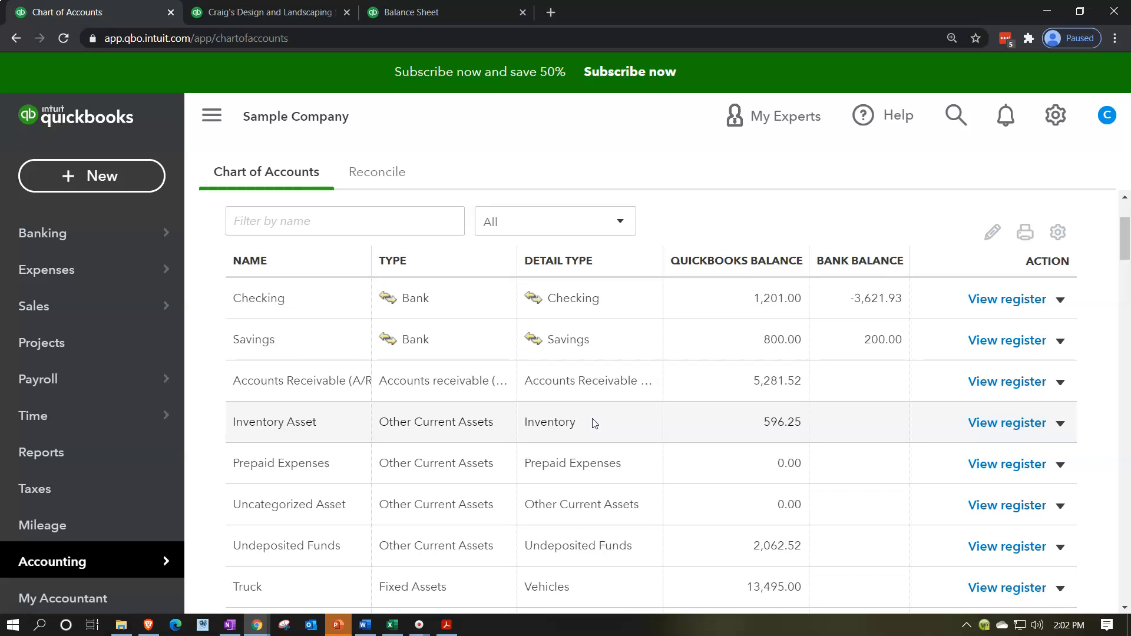
Compare the summary's Bank Accounts line with the full Balance Sheet, collapsing and re-expanding the Bank Accounts group there.
{"action": "left_click", "coordinate": [299, 11]}
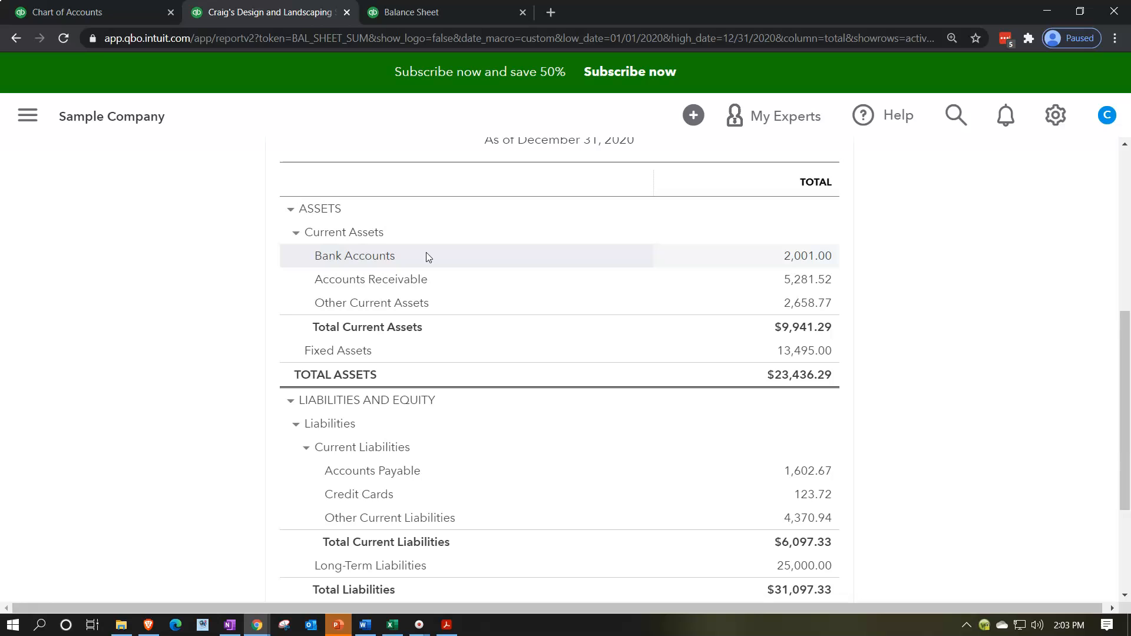
{"action": "left_click", "coordinate": [460, 7]}
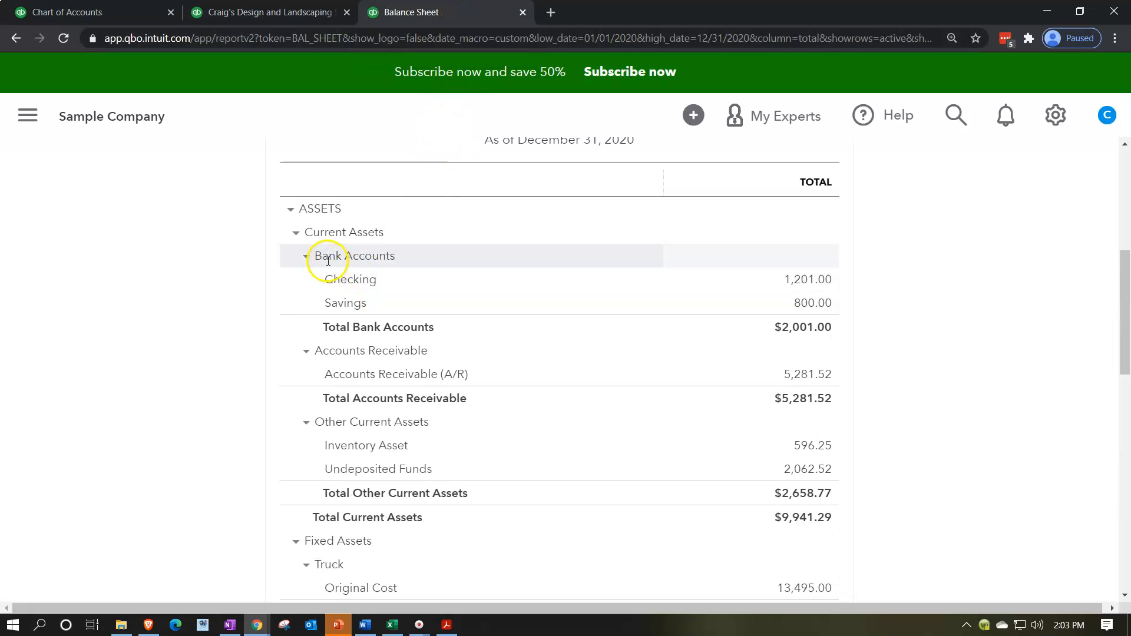
{"action": "left_click", "coordinate": [306, 259]}
{"action": "left_click", "coordinate": [306, 259]}
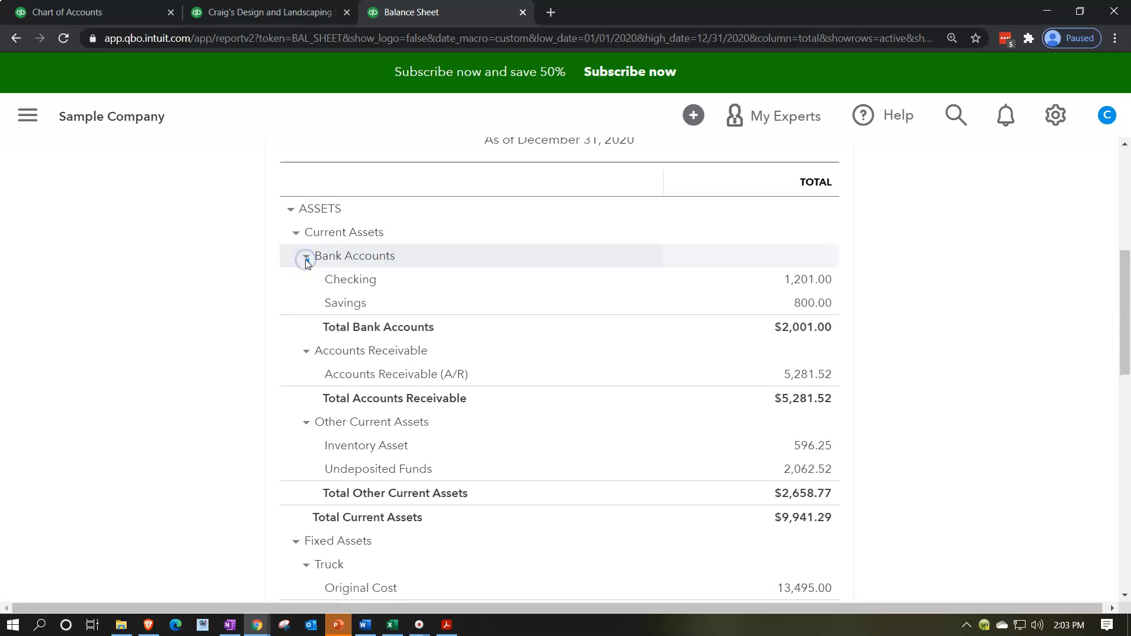
{"action": "left_click", "coordinate": [306, 257]}
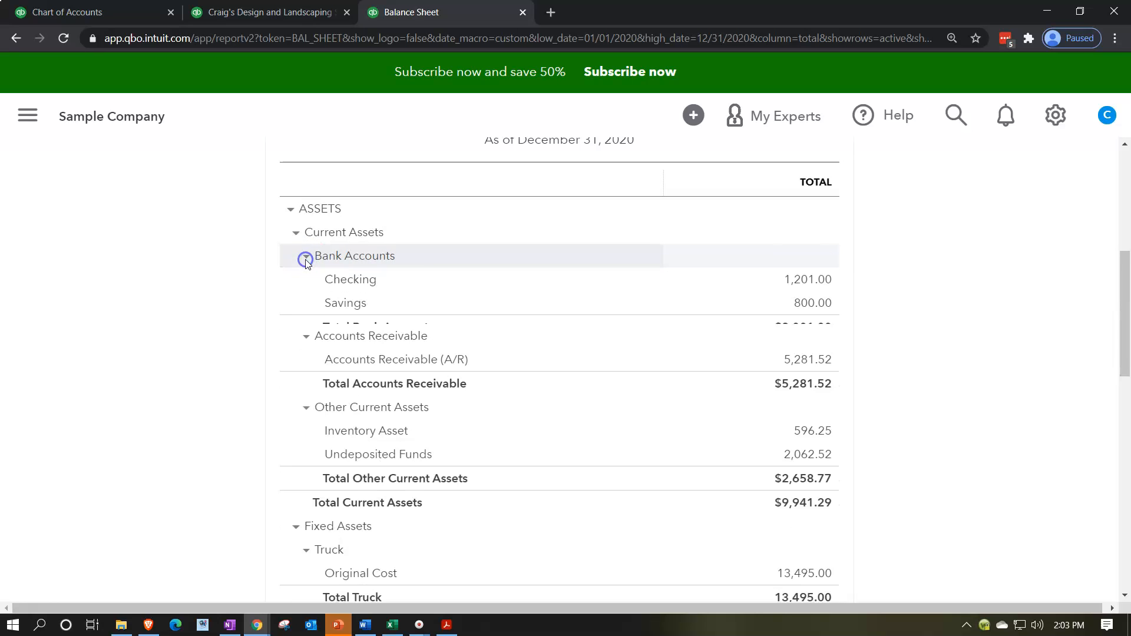
Compare the current asset lines of the Balance Sheet Summary with the individual asset accounts on the full Balance Sheet.
{"action": "left_click", "coordinate": [298, 10]}
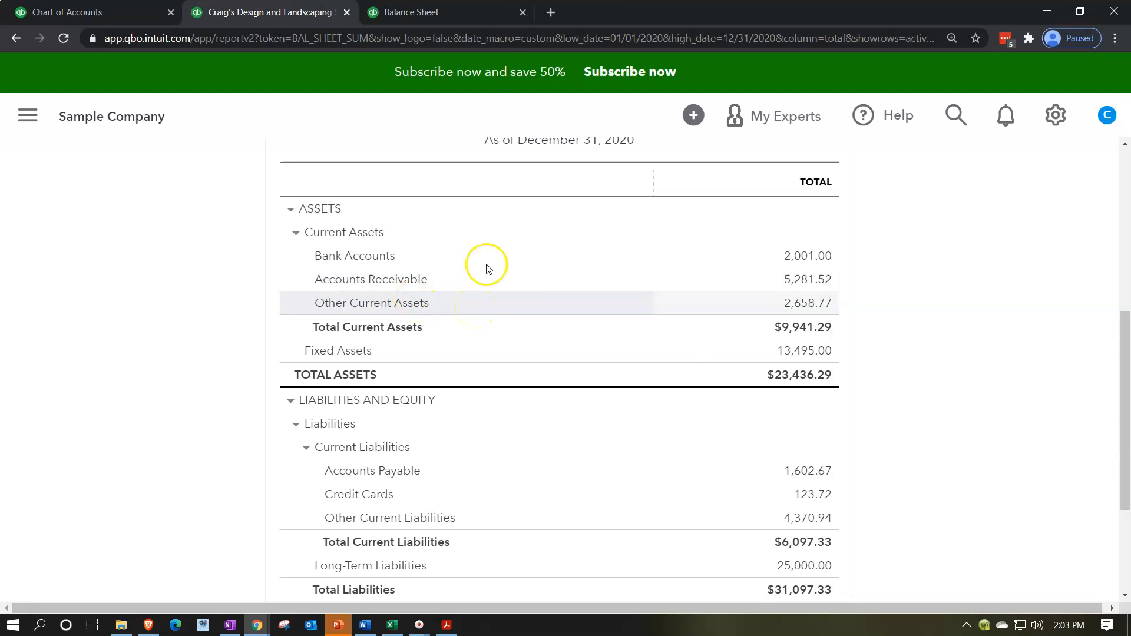
{"action": "left_click", "coordinate": [464, 10]}
{"action": "scroll", "coordinate": [285, 294], "scroll_direction": "down", "scroll_amount": 2}
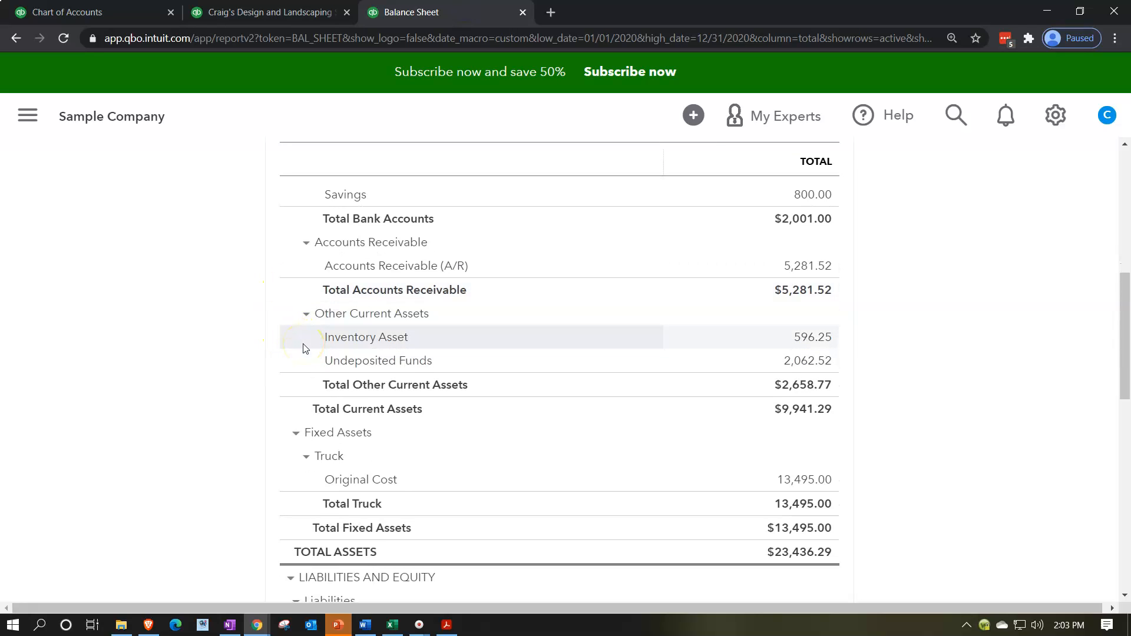
Return to the Balance Sheet Summary and review its fixed assets, liabilities and equity lines.
{"action": "left_click", "coordinate": [262, 12]}
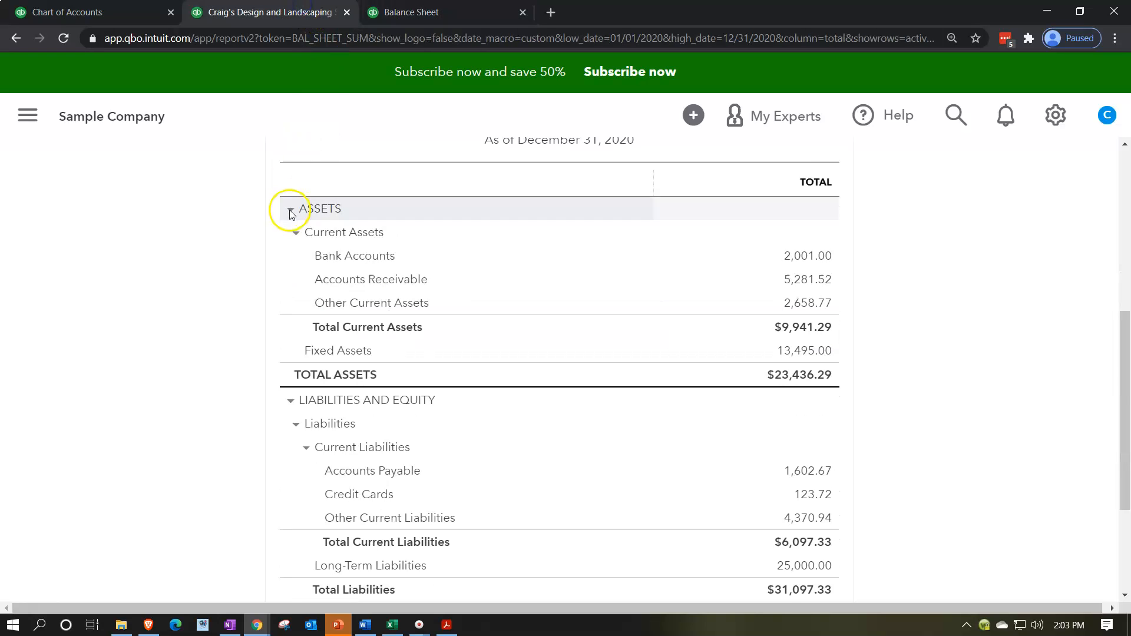
{"action": "scroll", "coordinate": [330, 300], "scroll_direction": "down", "scroll_amount": 2}
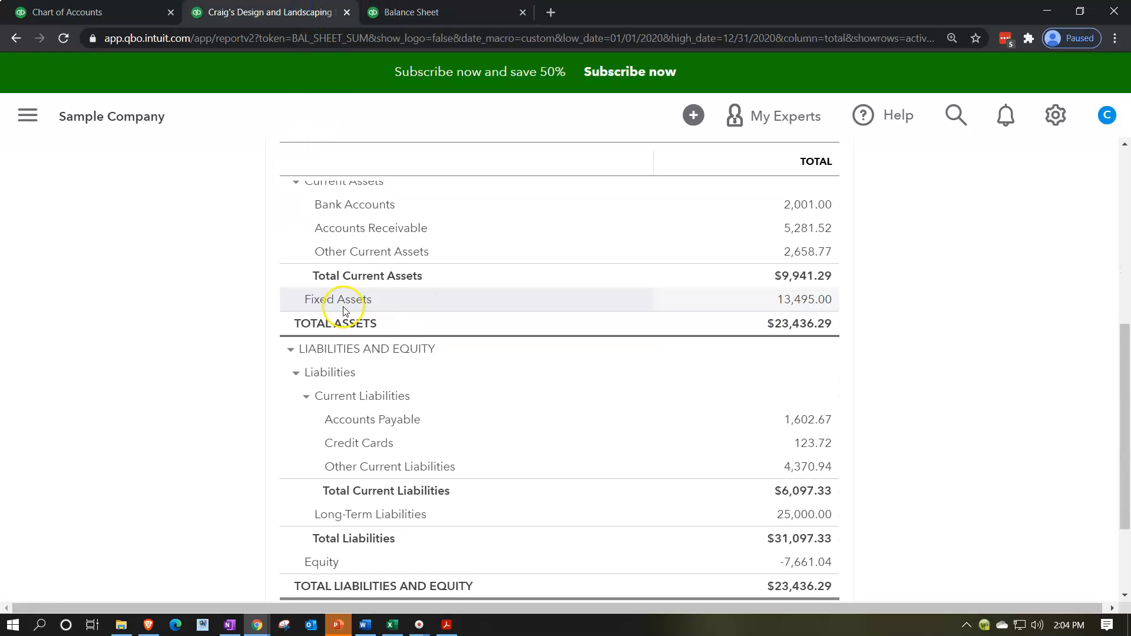
{"action": "scroll", "coordinate": [303, 321], "scroll_direction": "up", "scroll_amount": 2}
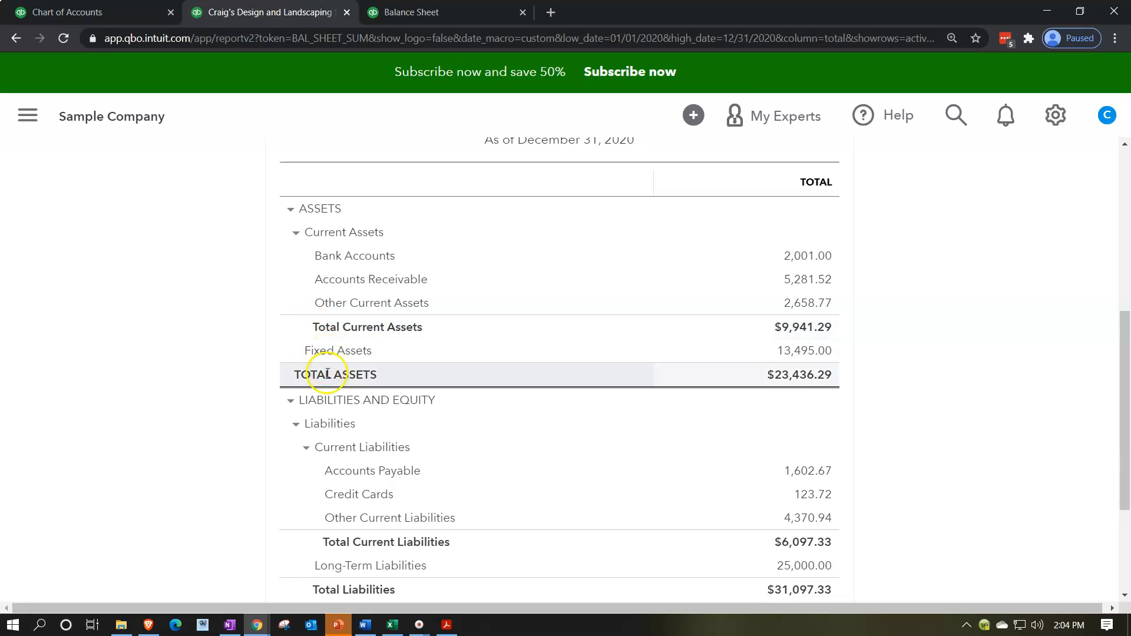
{"action": "scroll", "coordinate": [239, 399], "scroll_direction": "down", "scroll_amount": 3}
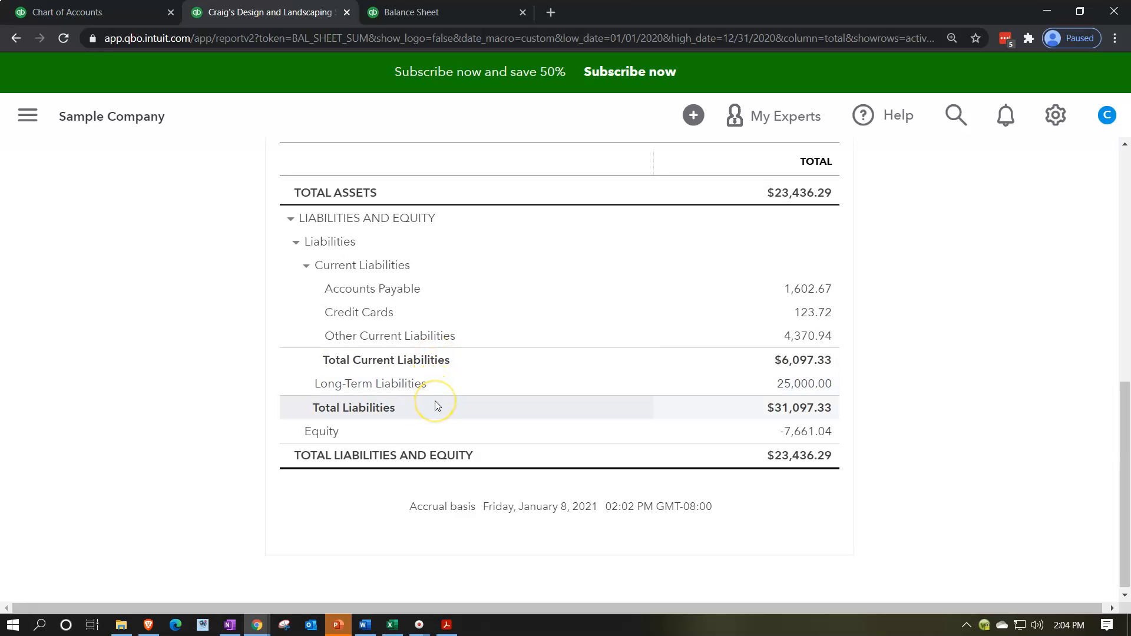
{"action": "left_click", "coordinate": [432, 440]}
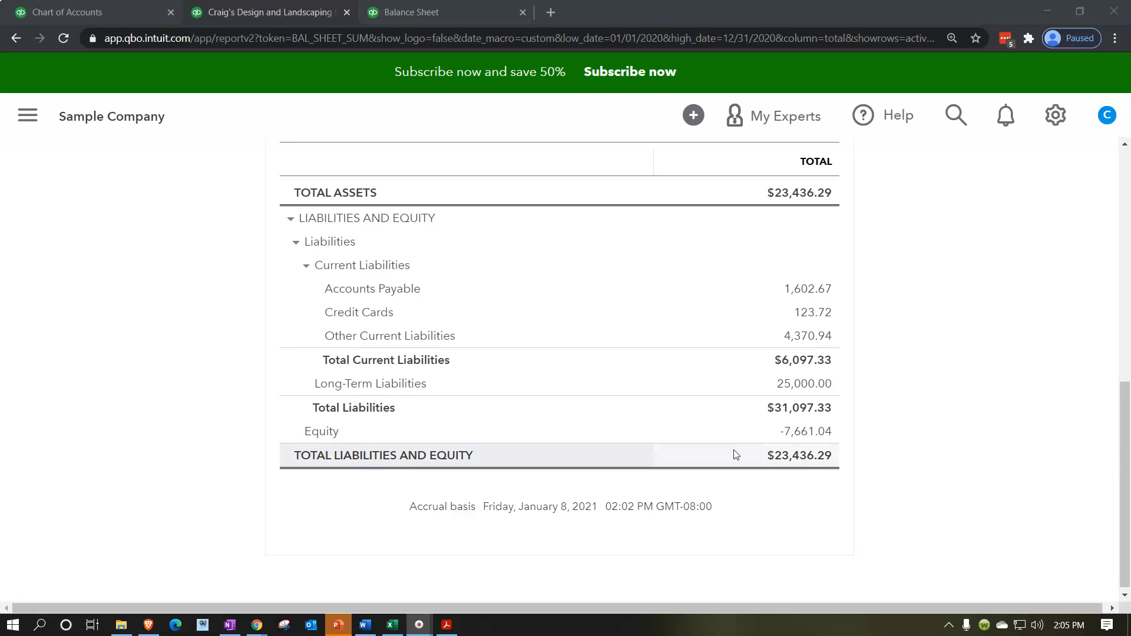
Customize the Balance Sheet Summary to leave the date prepared, time prepared and report basis out of the footer.
{"action": "scroll", "coordinate": [733, 453], "scroll_direction": "up", "scroll_amount": 5}
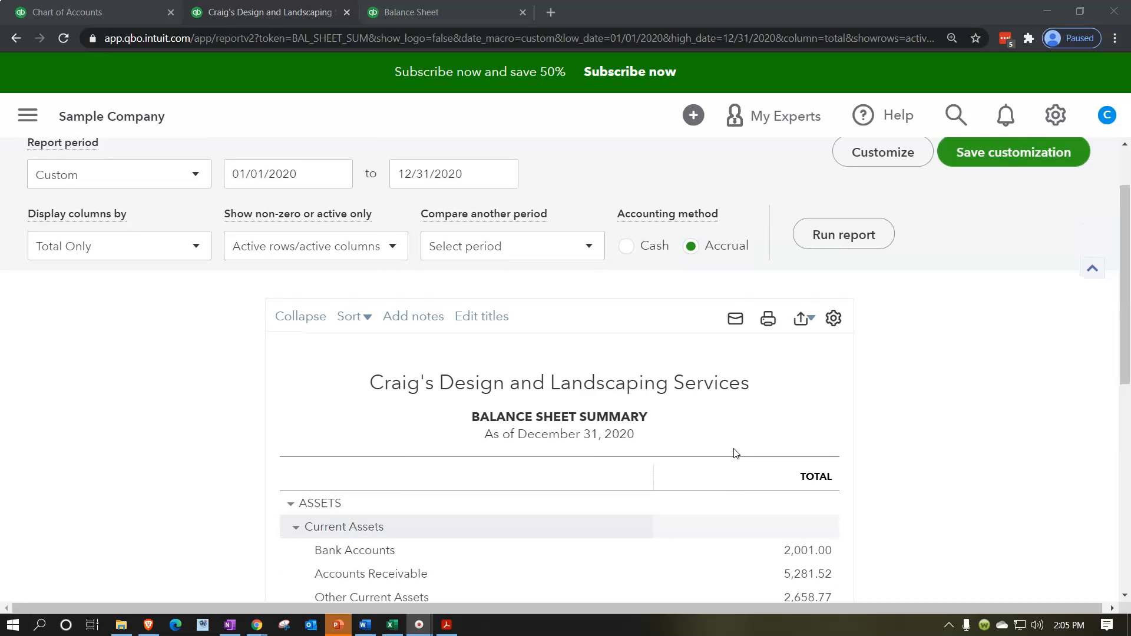
{"action": "scroll", "coordinate": [757, 371], "scroll_direction": "up", "scroll_amount": 1}
{"action": "left_click", "coordinate": [857, 227]}
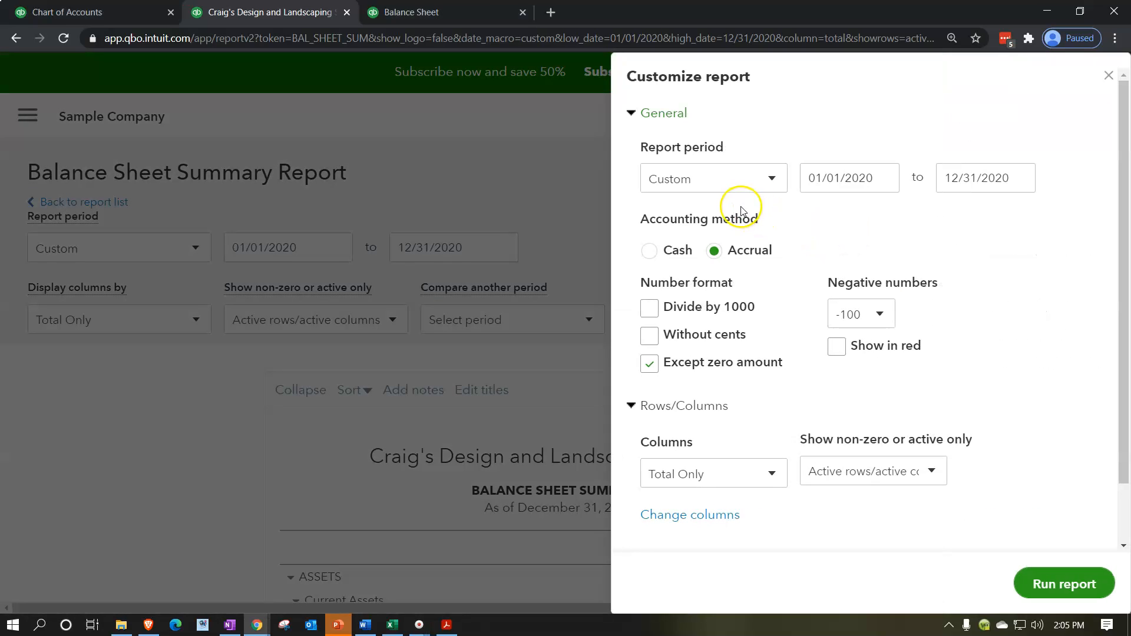
{"action": "scroll", "coordinate": [747, 391], "scroll_direction": "down", "scroll_amount": 1}
{"action": "left_click", "coordinate": [628, 526]}
{"action": "scroll", "coordinate": [737, 439], "scroll_direction": "down", "scroll_amount": 3}
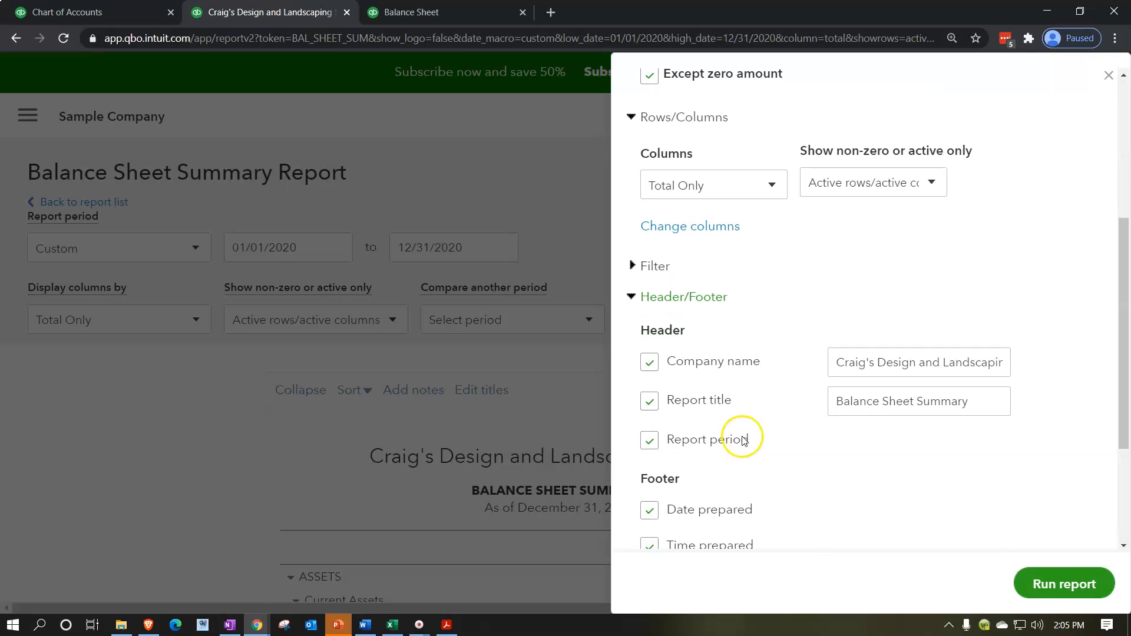
{"action": "scroll", "coordinate": [742, 439], "scroll_direction": "down", "scroll_amount": 3}
{"action": "left_click", "coordinate": [649, 320]}
{"action": "left_click", "coordinate": [651, 354]}
{"action": "left_click", "coordinate": [652, 396]}
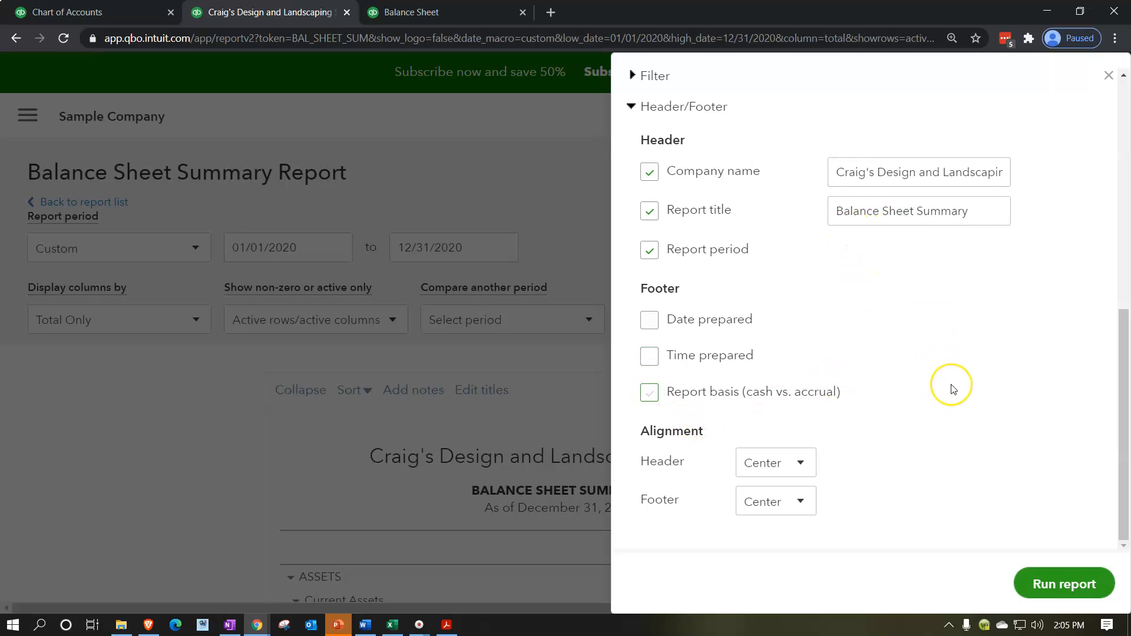
Set the report's negative numbers to the (100) format and show them in red.
{"action": "scroll", "coordinate": [949, 392], "scroll_direction": "up", "scroll_amount": 4}
{"action": "scroll", "coordinate": [952, 388], "scroll_direction": "up", "scroll_amount": 3}
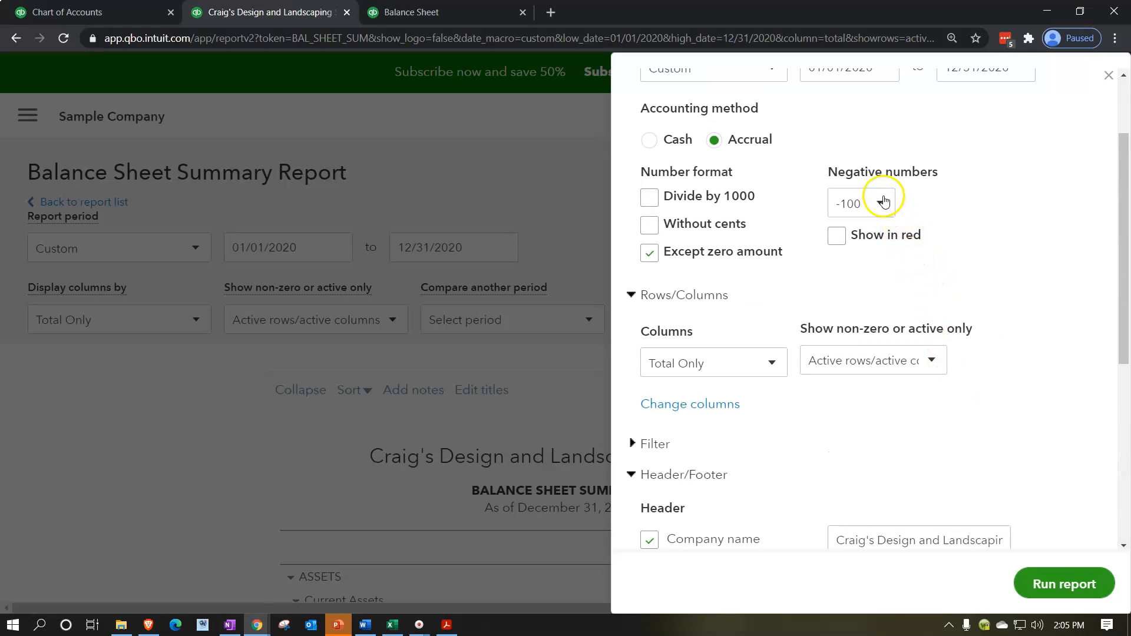
{"action": "left_click", "coordinate": [881, 207]}
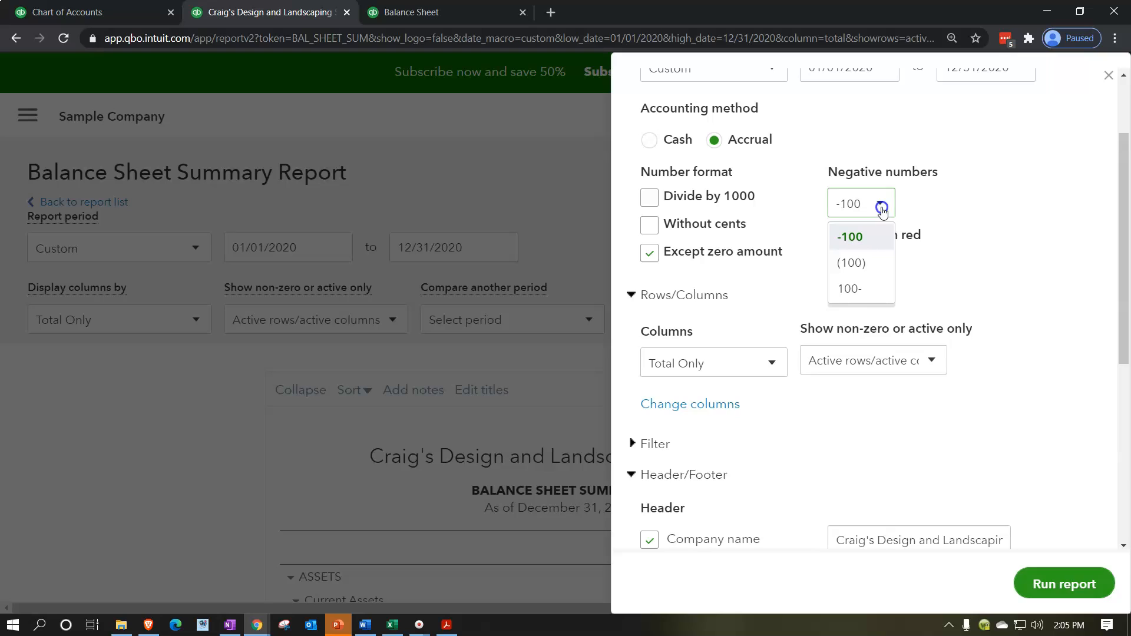
{"action": "left_click", "coordinate": [867, 257]}
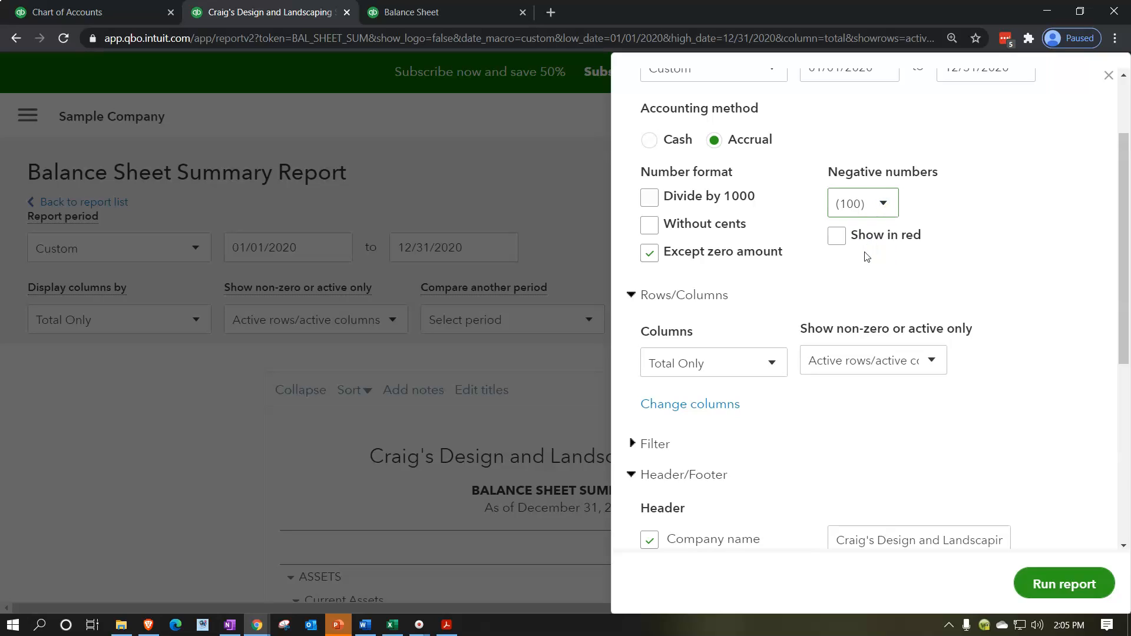
{"action": "left_click", "coordinate": [830, 241]}
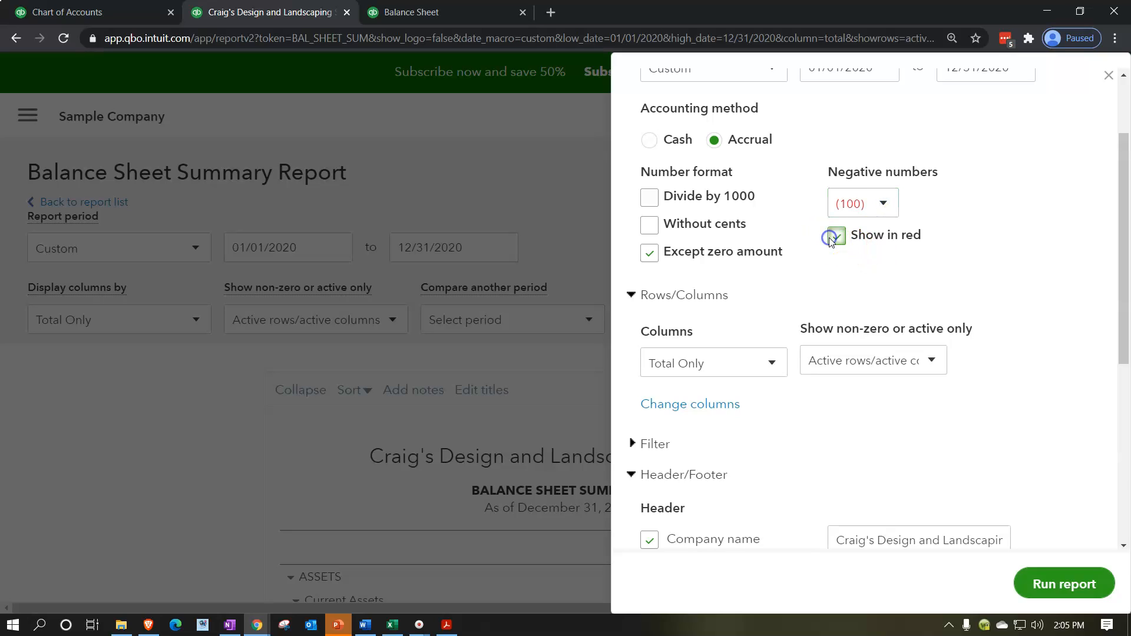
Run the customized Balance Sheet Summary and check how its amounts are formatted down to the equity line.
{"action": "left_click", "coordinate": [1071, 575]}
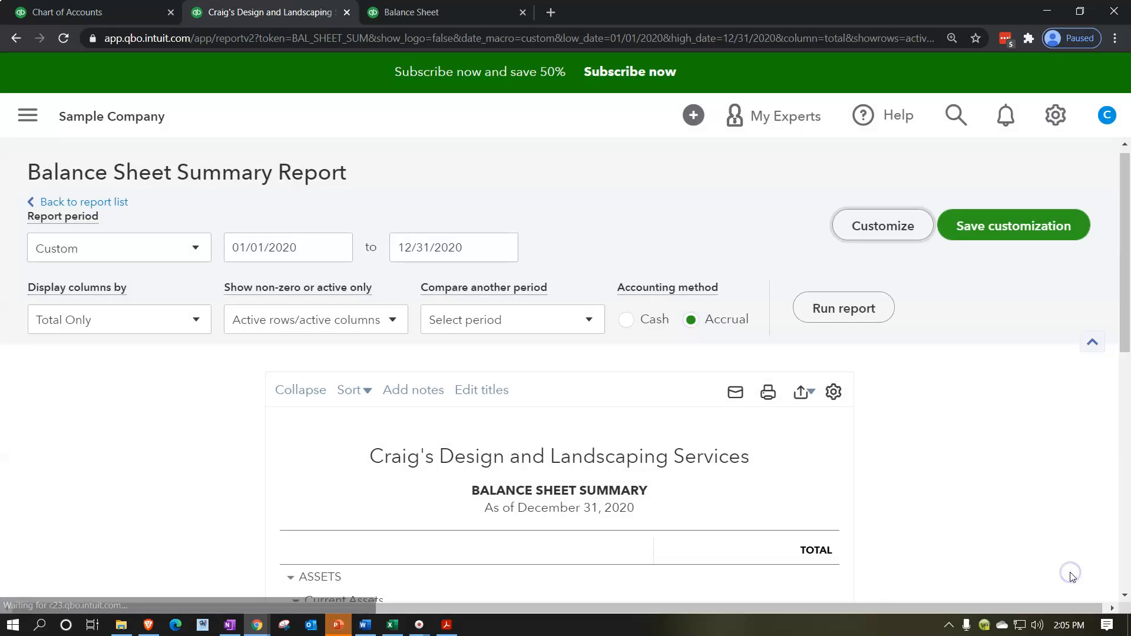
{"action": "scroll", "coordinate": [1072, 575], "scroll_direction": "down", "scroll_amount": 3}
{"action": "scroll", "coordinate": [971, 454], "scroll_direction": "down", "scroll_amount": 1}
{"action": "scroll", "coordinate": [971, 455], "scroll_direction": "down", "scroll_amount": 4}
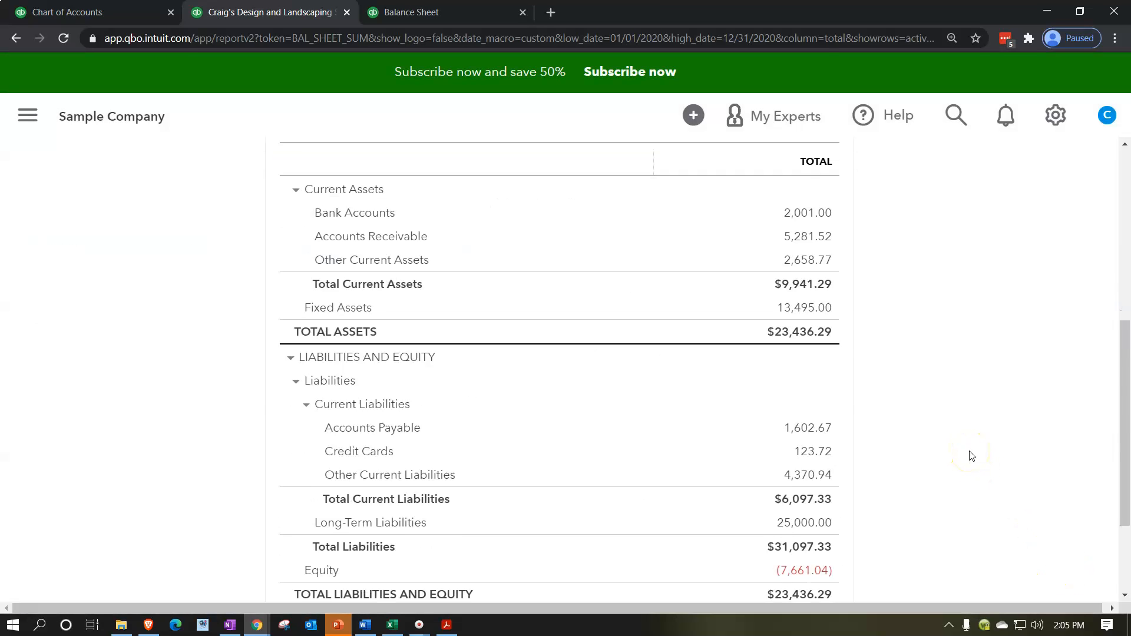
Open the balance sheet section titles for editing and retitle the bank accounts section as Cash.
{"action": "scroll", "coordinate": [971, 456], "scroll_direction": "up", "scroll_amount": 5}
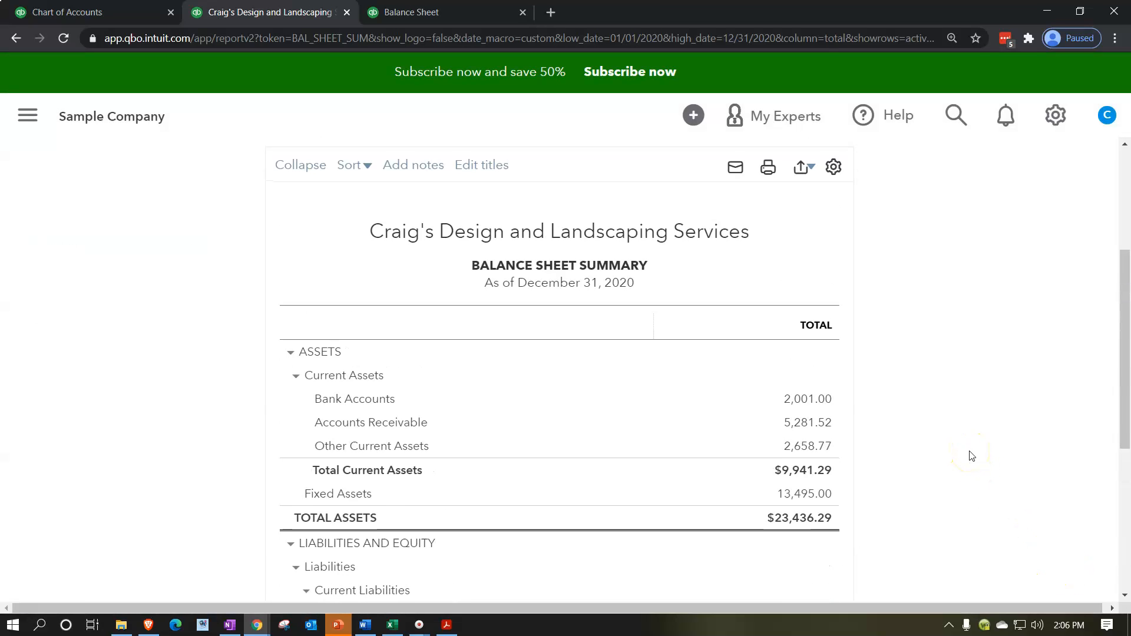
{"action": "scroll", "coordinate": [971, 455], "scroll_direction": "up", "scroll_amount": 1}
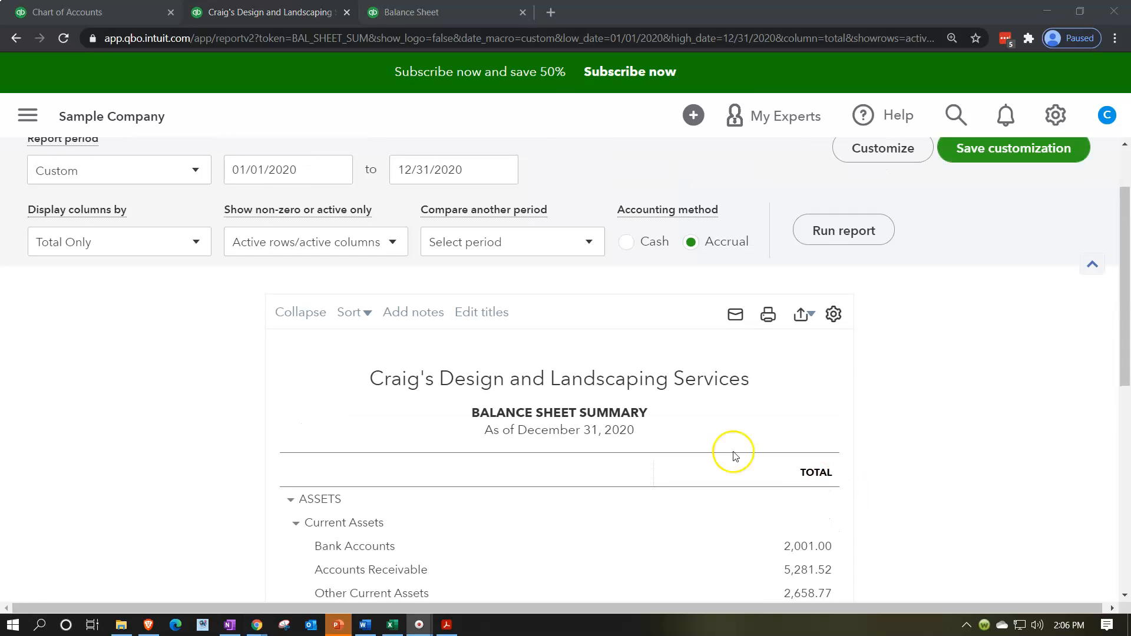
{"action": "left_click", "coordinate": [493, 315]}
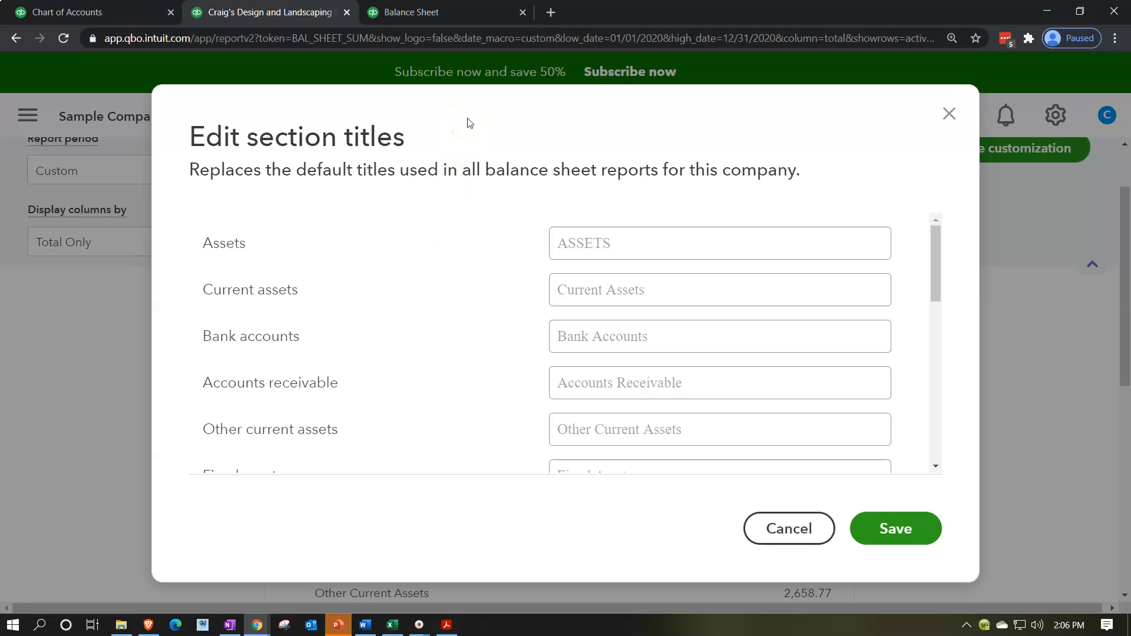
{"action": "left_click", "coordinate": [460, 366]}
{"action": "left_click", "coordinate": [570, 234]}
{"action": "left_click", "coordinate": [561, 288]}
{"action": "left_click", "coordinate": [567, 333]}
{"action": "left_click_drag", "start_coordinate": [655, 338], "coordinate": [513, 307]}
{"action": "type", "text": "Cash"}
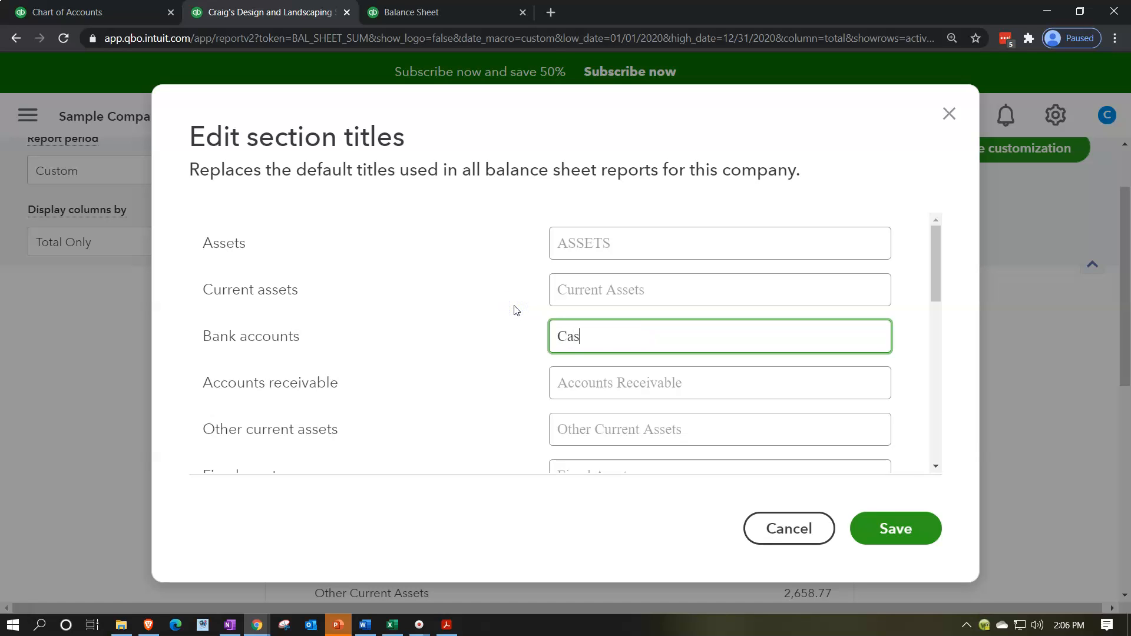
{"action": "left_click", "coordinate": [468, 370]}
{"action": "left_click", "coordinate": [469, 372]}
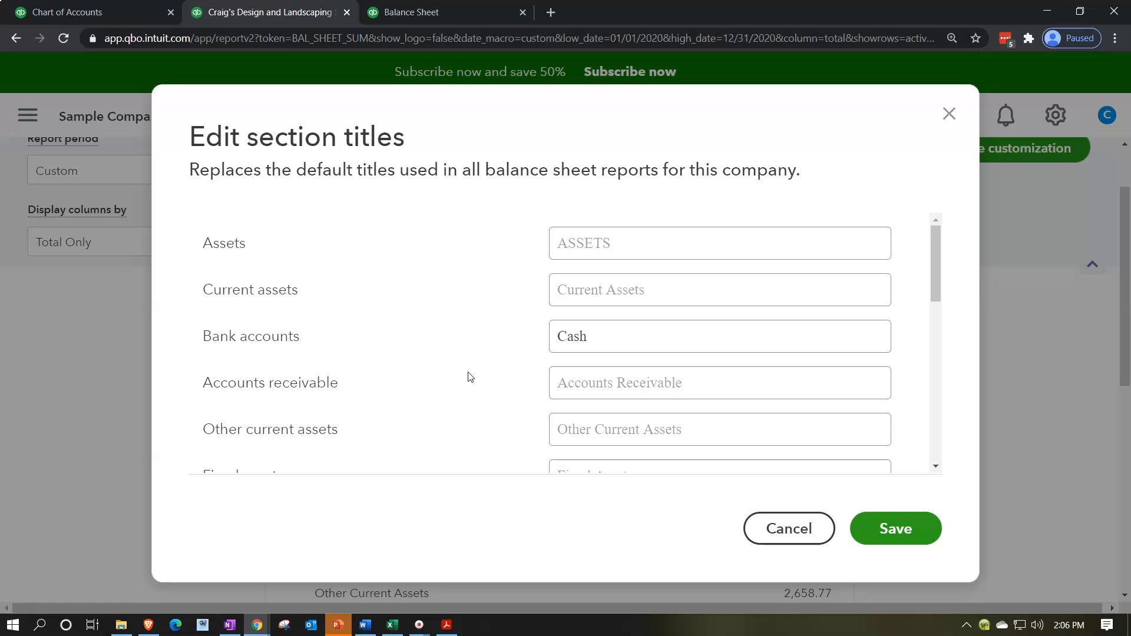
Retitle the fixed assets section as Property Plant & Equipment.
{"action": "scroll", "coordinate": [469, 377], "scroll_direction": "down", "scroll_amount": 1}
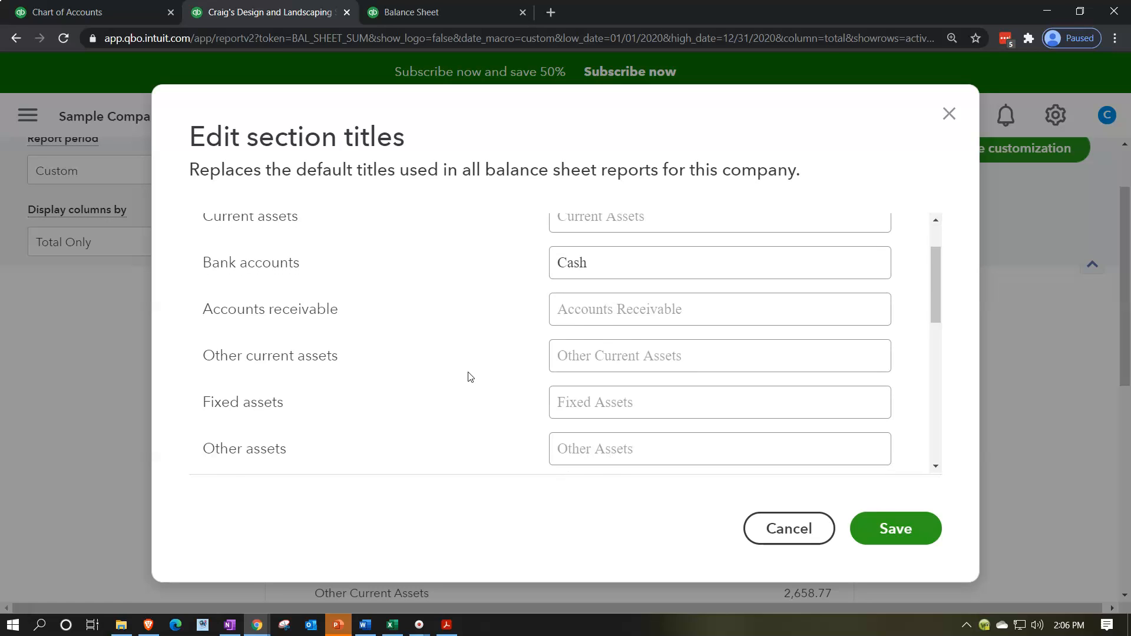
{"action": "scroll", "coordinate": [469, 377], "scroll_direction": "down", "scroll_amount": 1}
{"action": "left_click", "coordinate": [575, 333]}
{"action": "left_click_drag", "start_coordinate": [674, 324], "coordinate": [459, 317]}
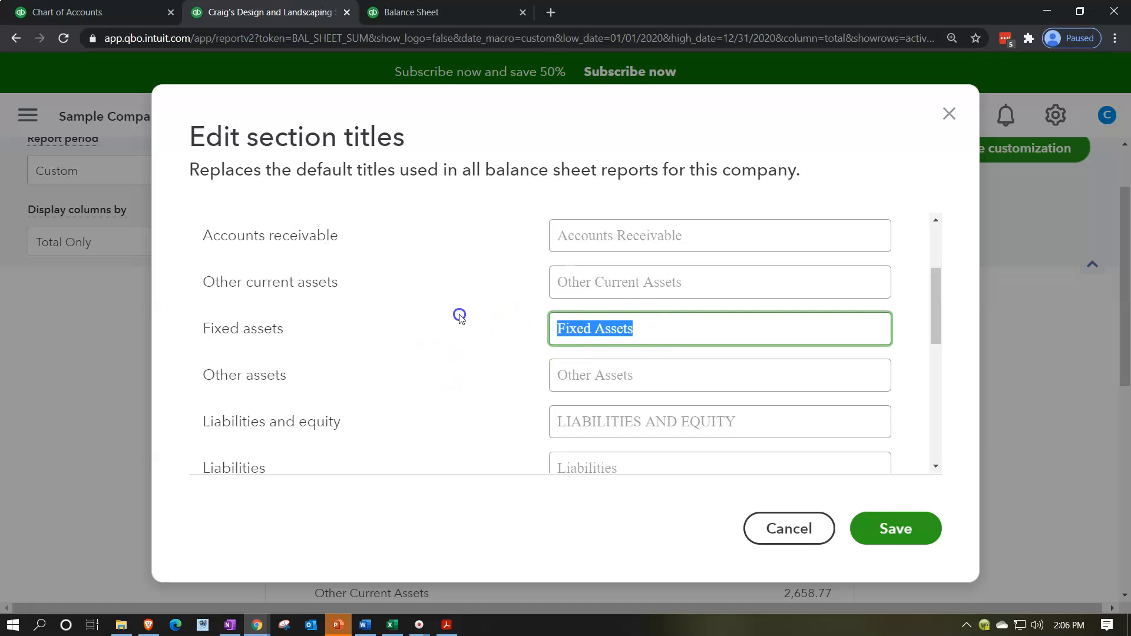
{"action": "type", "text": "Property Plant & Equipment"}
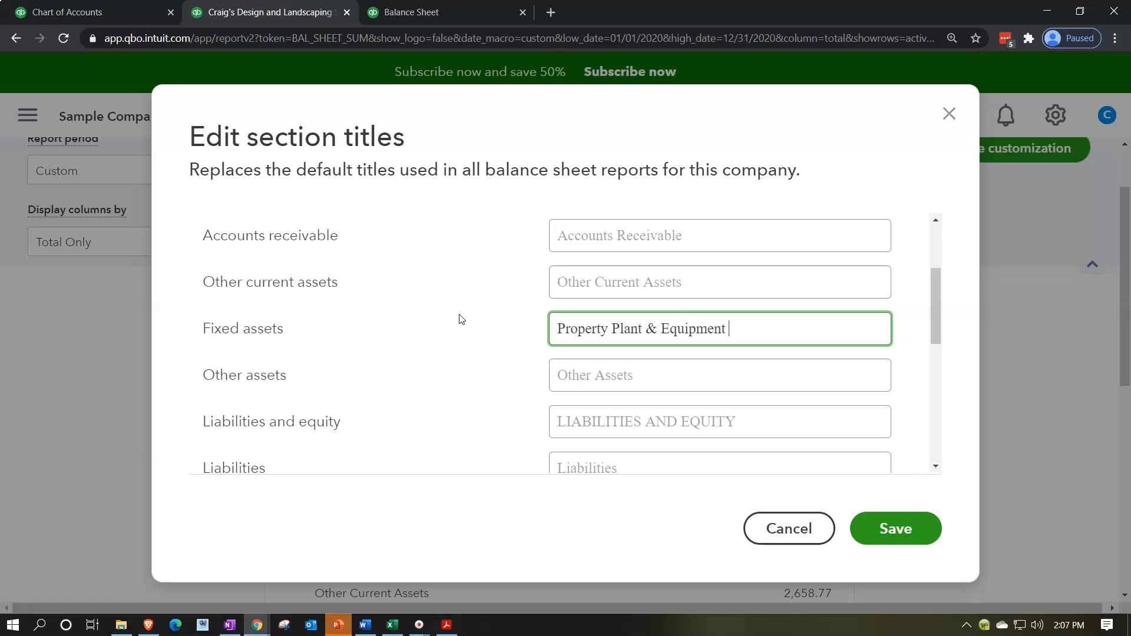
Review the remaining section titles down to net income, paying attention to equity and retained earnings, and discard the title edits.
{"action": "scroll", "coordinate": [461, 319], "scroll_direction": "down", "scroll_amount": 2}
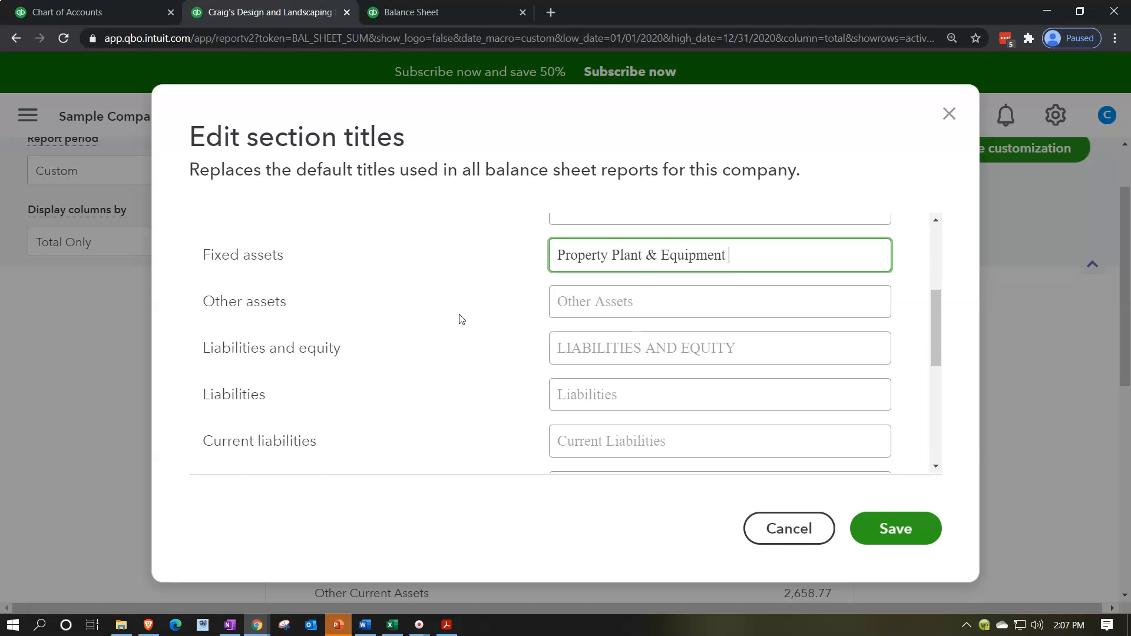
{"action": "scroll", "coordinate": [461, 319], "scroll_direction": "down", "scroll_amount": 4}
{"action": "scroll", "coordinate": [457, 318], "scroll_direction": "down", "scroll_amount": 2}
{"action": "left_click", "coordinate": [453, 330]}
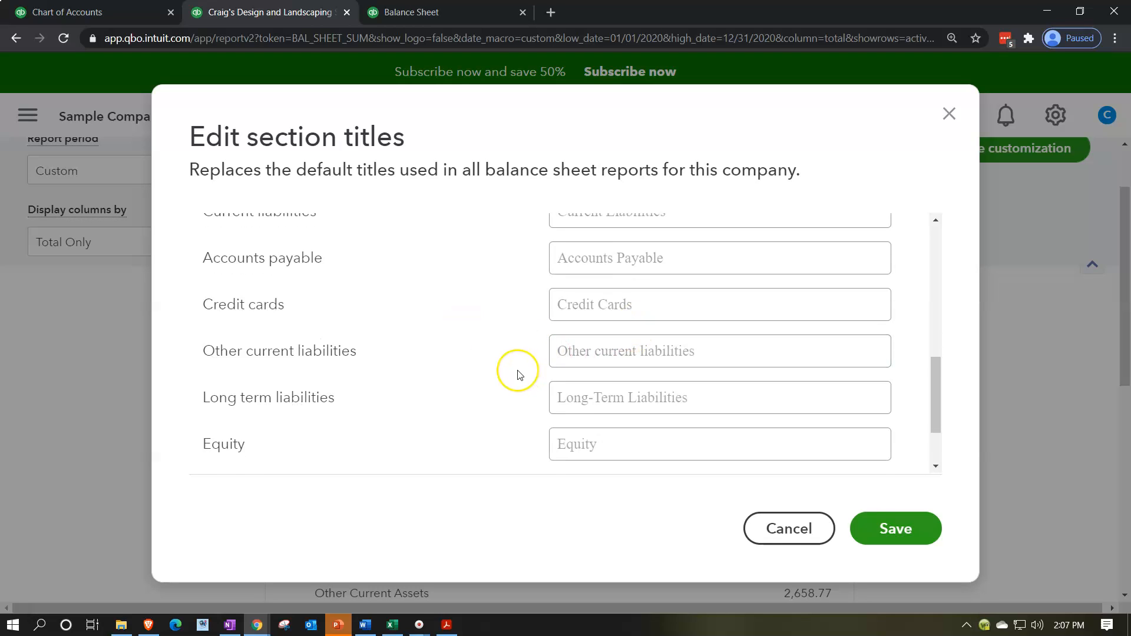
{"action": "scroll", "coordinate": [513, 371], "scroll_direction": "down", "scroll_amount": 2}
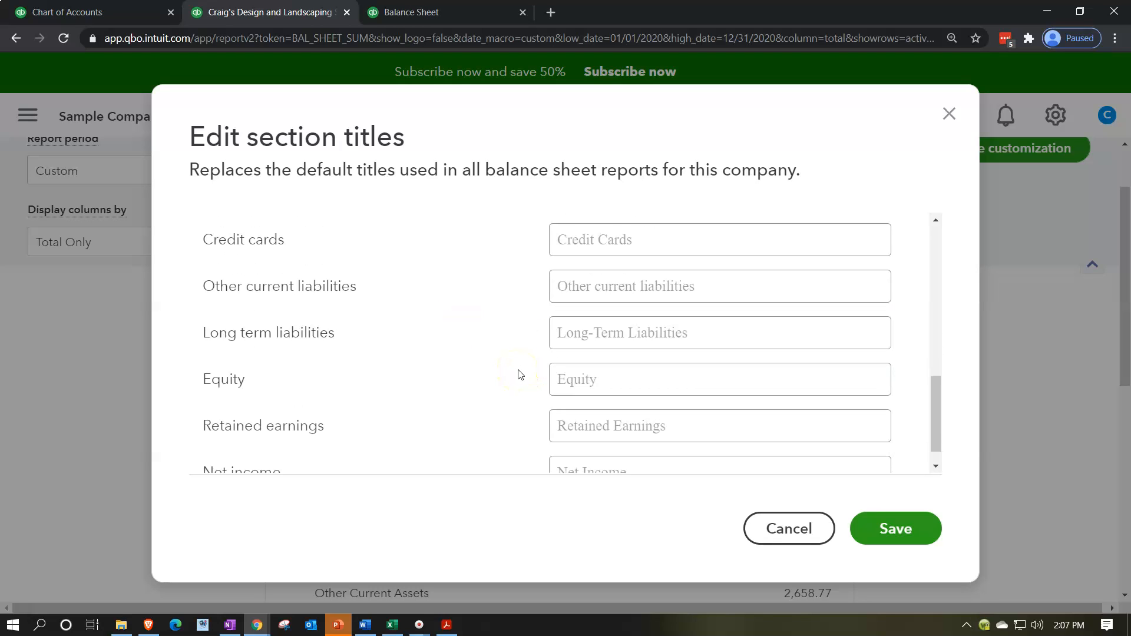
{"action": "scroll", "coordinate": [519, 375], "scroll_direction": "down", "scroll_amount": 1}
{"action": "left_click", "coordinate": [557, 357]}
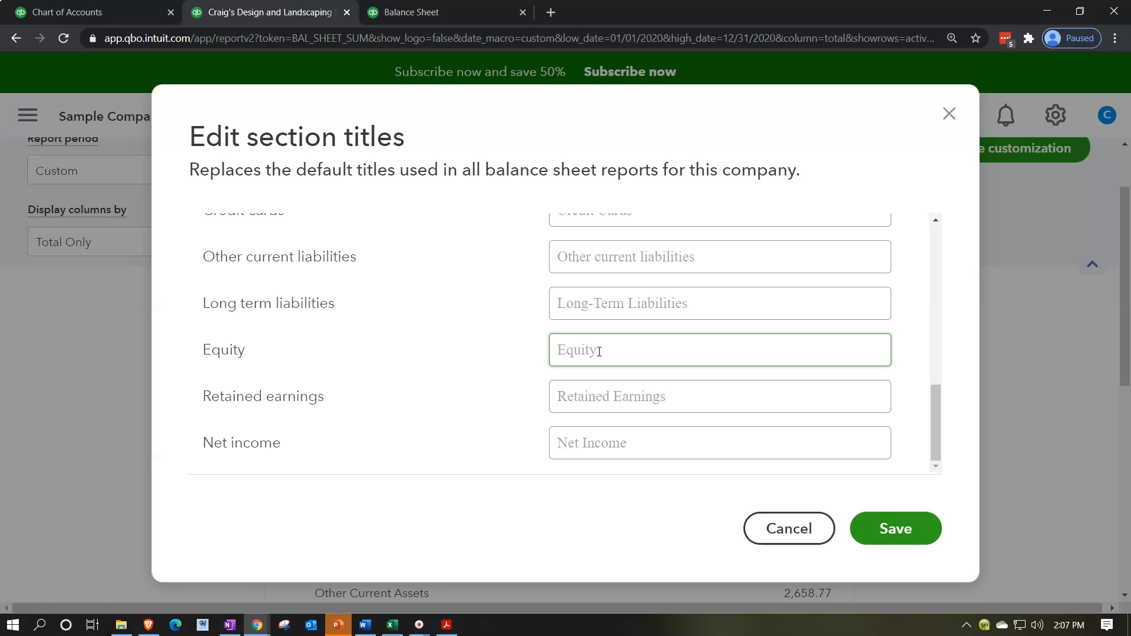
{"action": "left_click", "coordinate": [645, 411]}
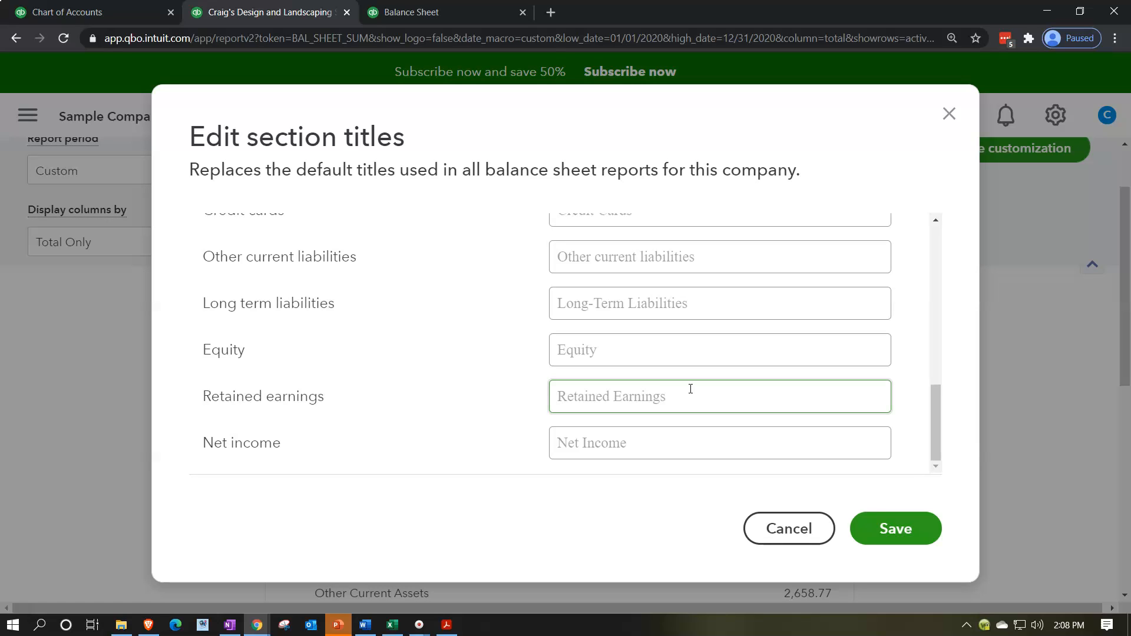
{"action": "left_click", "coordinate": [453, 434]}
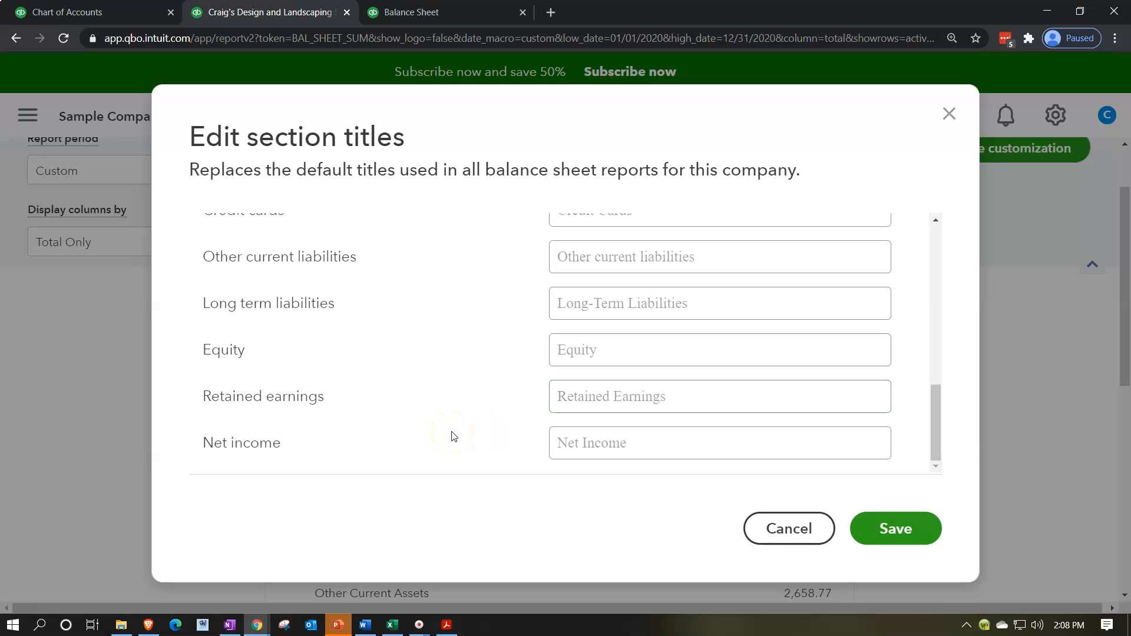
{"action": "left_click", "coordinate": [627, 352]}
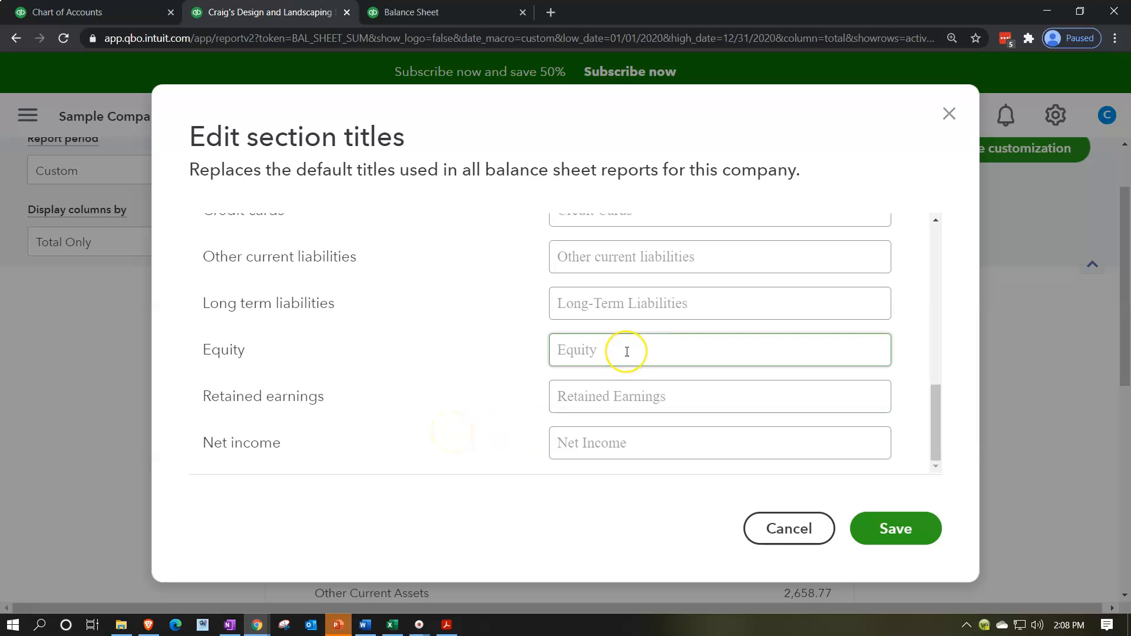
{"action": "left_click", "coordinate": [805, 199]}
{"action": "left_click", "coordinate": [949, 113]}
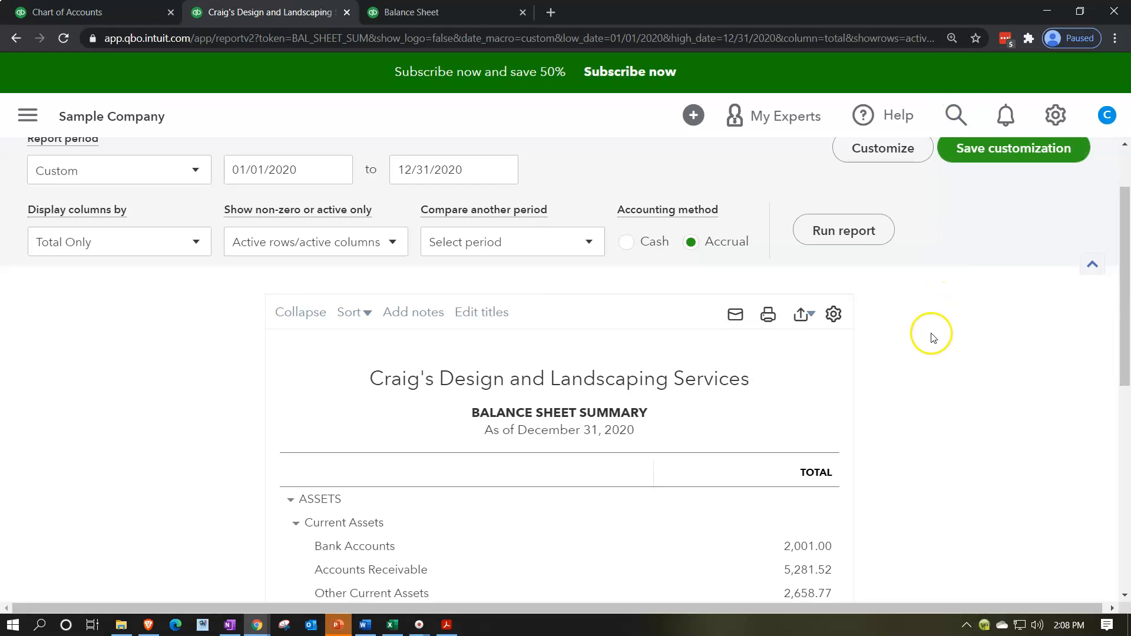
Export the Balance Sheet Summary to PDF and save the PDF file.
{"action": "scroll", "coordinate": [932, 379], "scroll_direction": "up", "scroll_amount": 2}
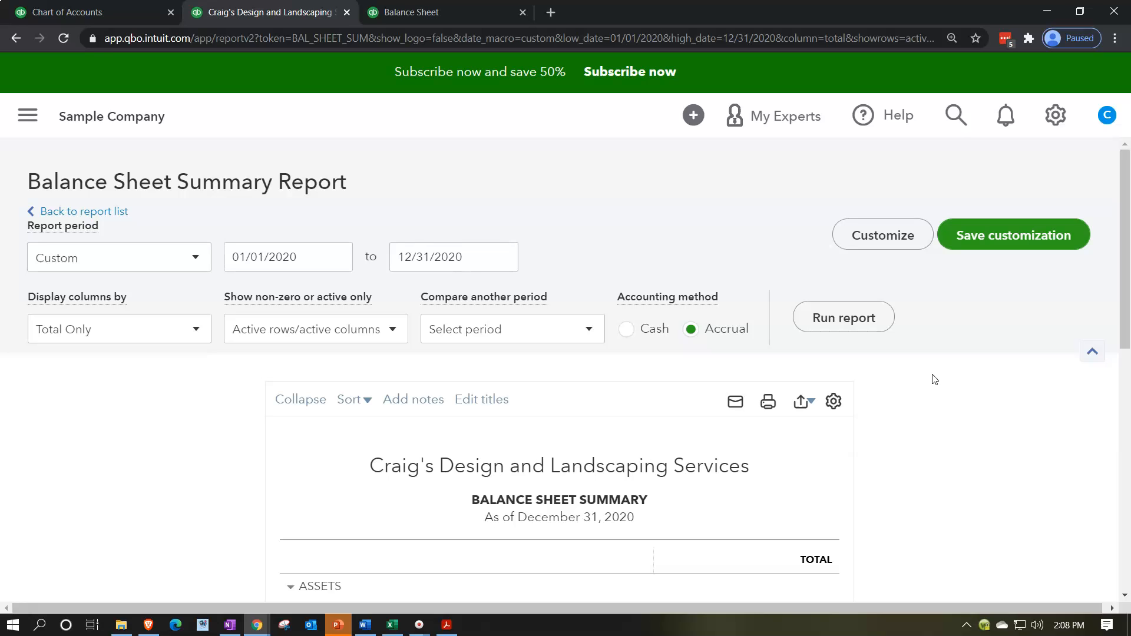
{"action": "scroll", "coordinate": [932, 378], "scroll_direction": "down", "scroll_amount": 1}
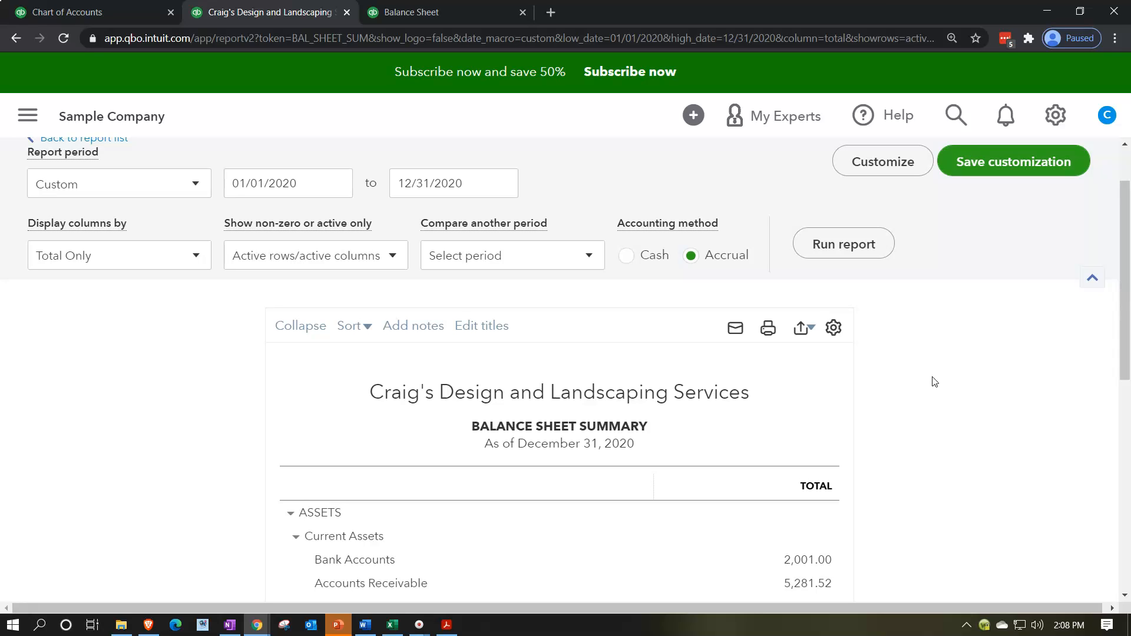
{"action": "scroll", "coordinate": [933, 382], "scroll_direction": "down", "scroll_amount": 1}
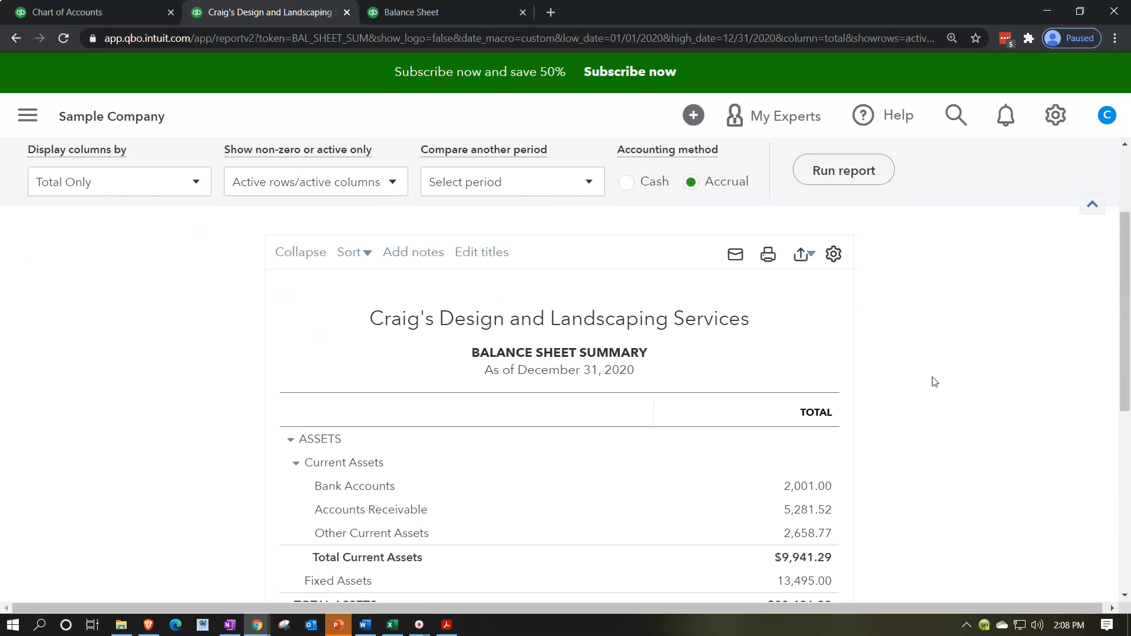
{"action": "scroll", "coordinate": [933, 381], "scroll_direction": "down", "scroll_amount": 1}
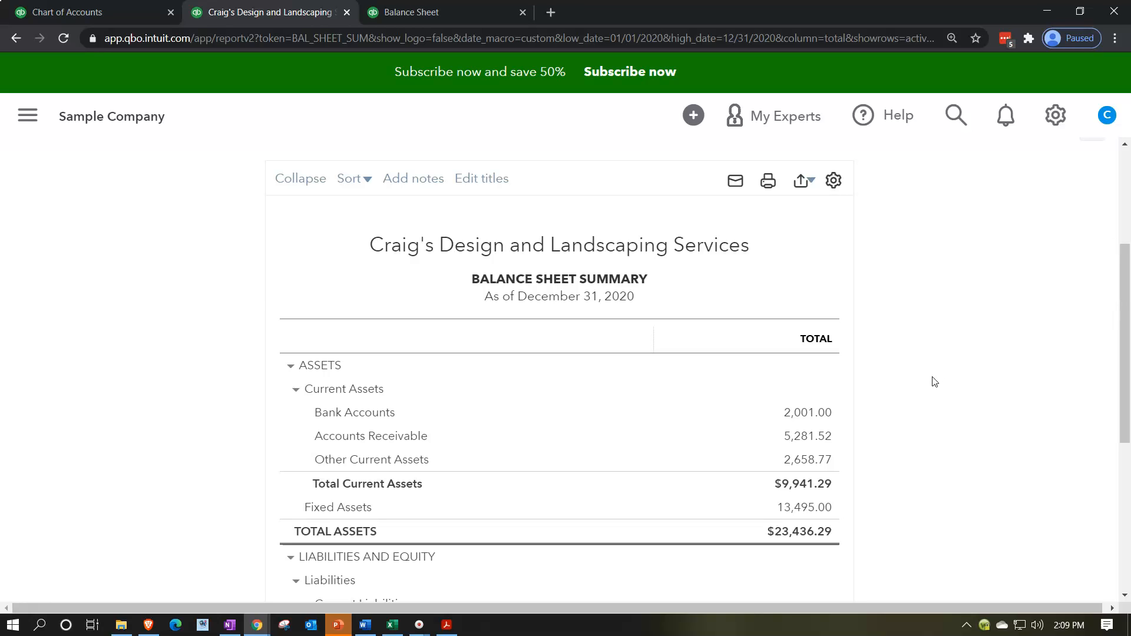
{"action": "scroll", "coordinate": [933, 382], "scroll_direction": "up", "scroll_amount": 1}
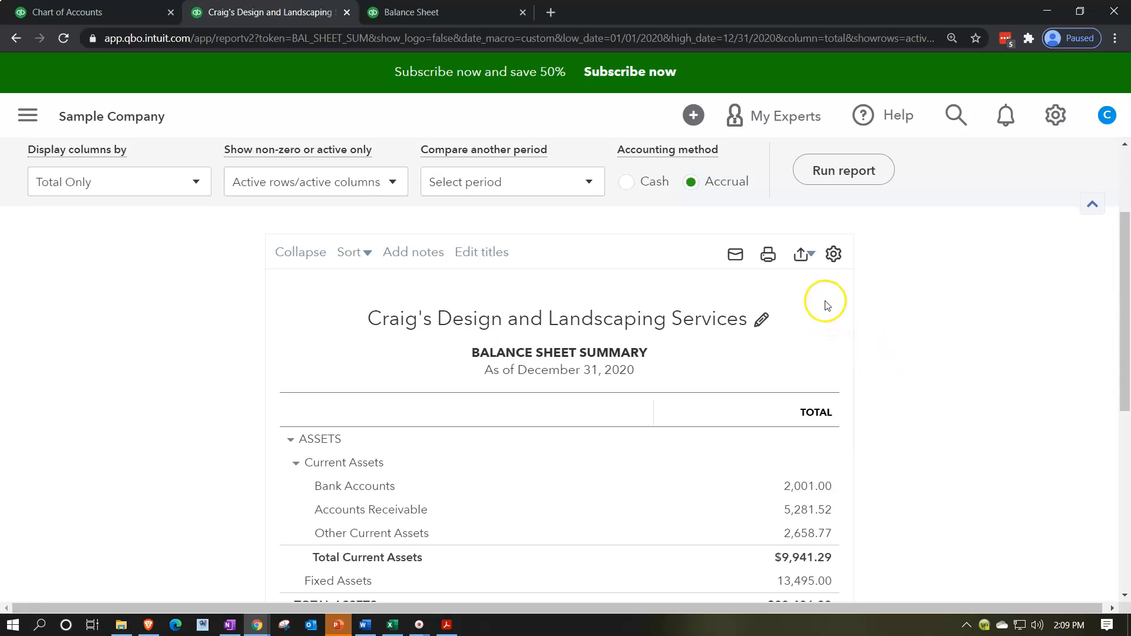
{"action": "left_click", "coordinate": [811, 260]}
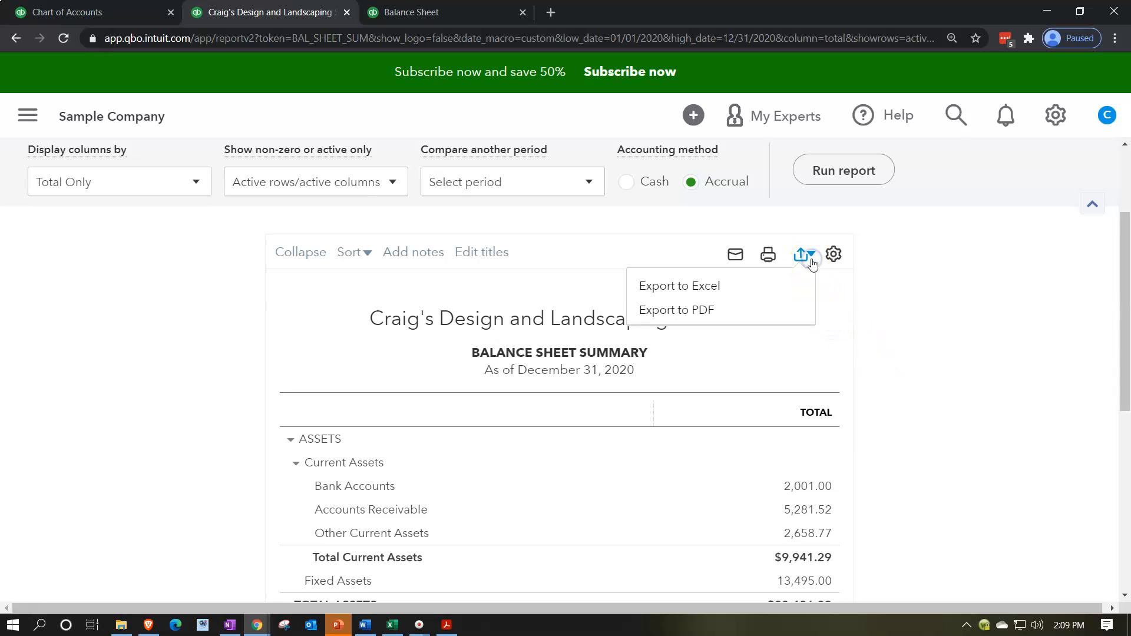
{"action": "left_click", "coordinate": [723, 313]}
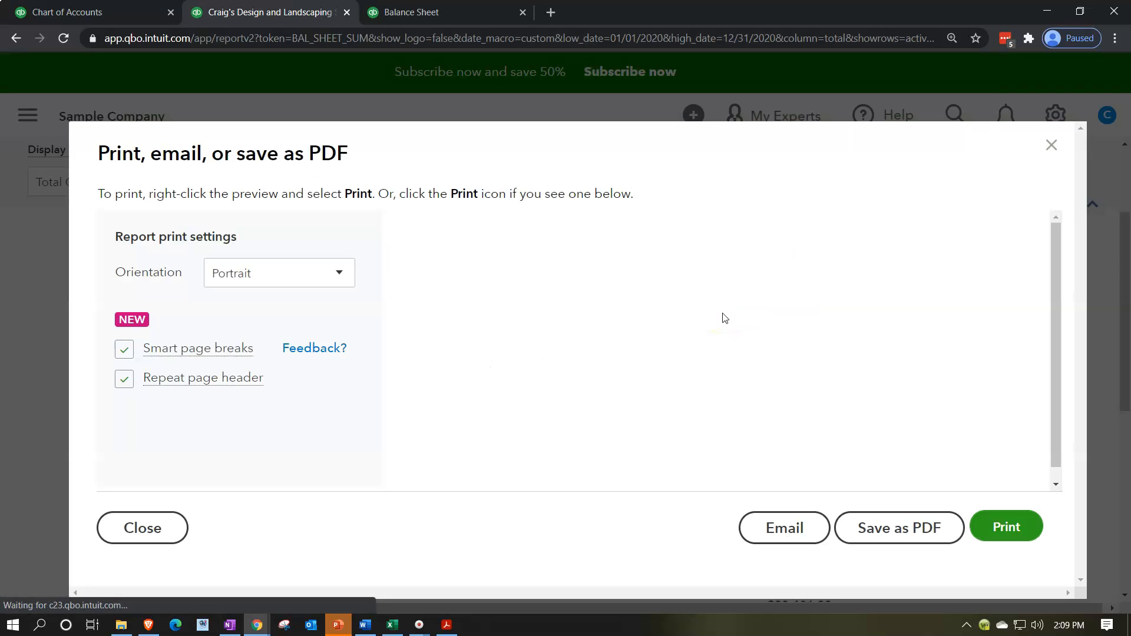
{"action": "left_click", "coordinate": [856, 533]}
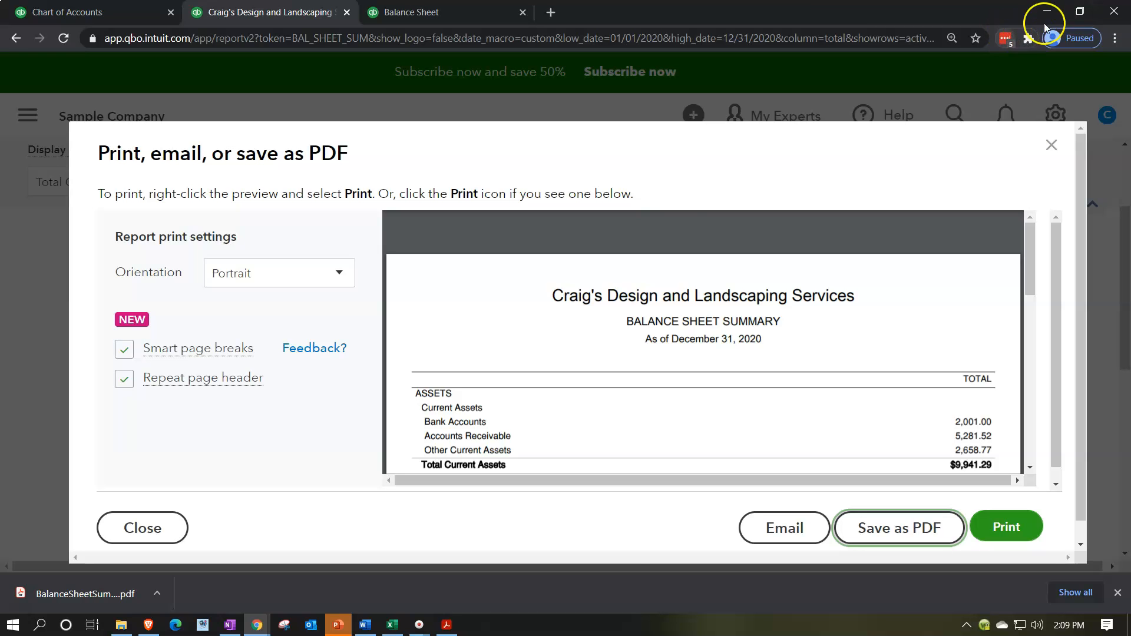
Shrink the browser window, minimize the File Explorer window behind it, and move the browser aside to uncover the desktop folder.
{"action": "left_click", "coordinate": [1079, 11]}
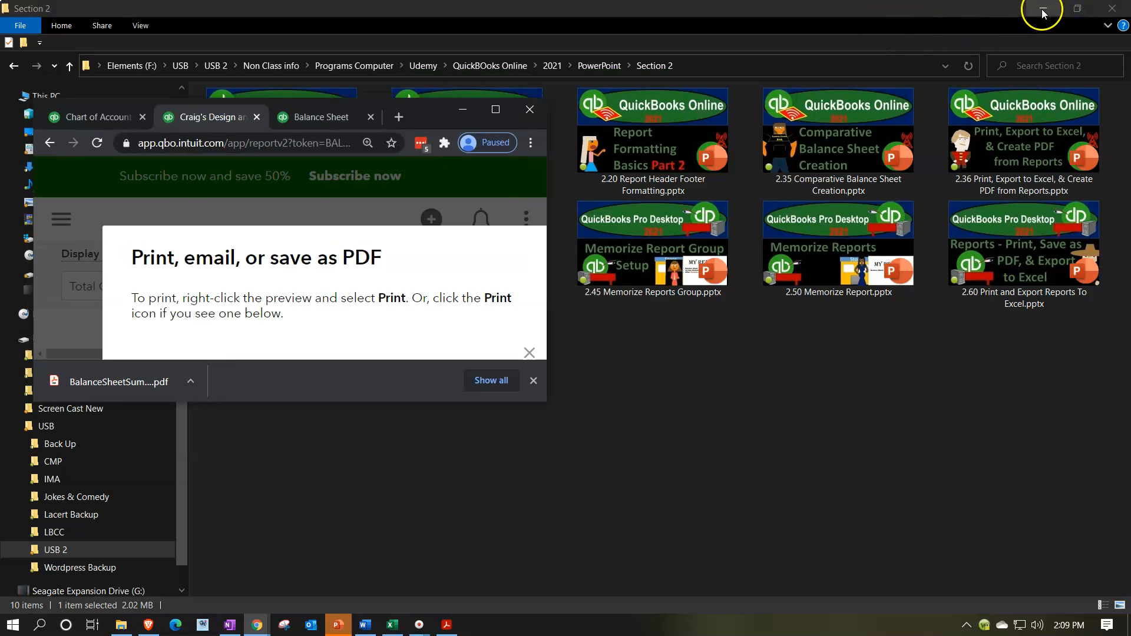
{"action": "left_click", "coordinate": [1042, 13]}
{"action": "left_click", "coordinate": [1044, 13]}
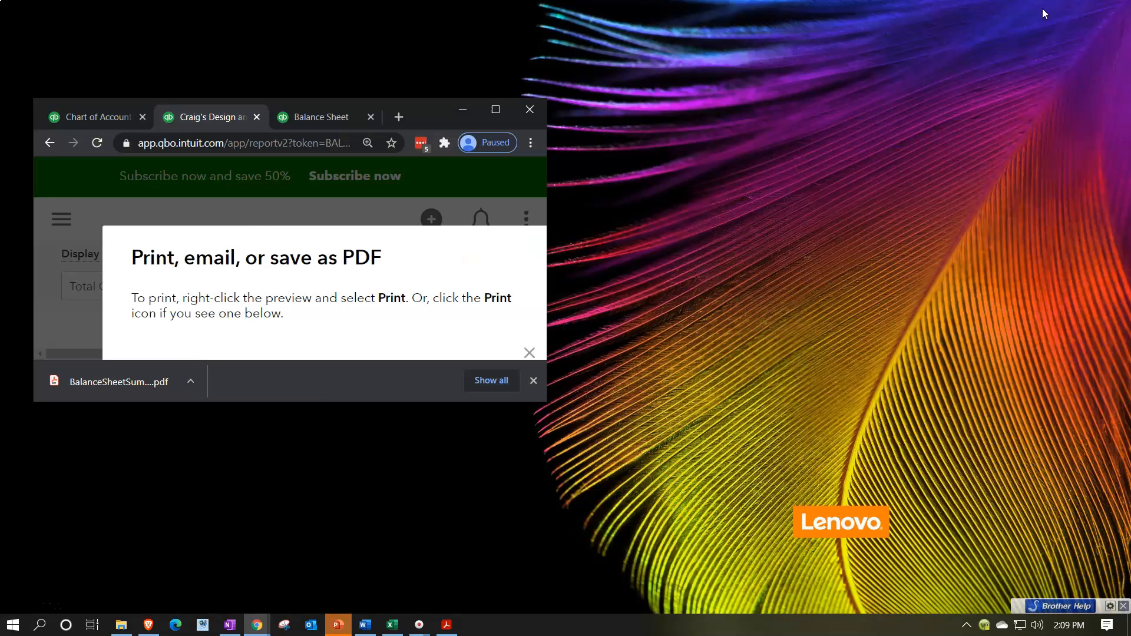
{"action": "left_click_drag", "start_coordinate": [426, 114], "coordinate": [868, 107]}
Open the QuickBooks Online Reports folder from the desktop and arrange its window side by side with the browser.
{"action": "double_click", "coordinate": [370, 257]}
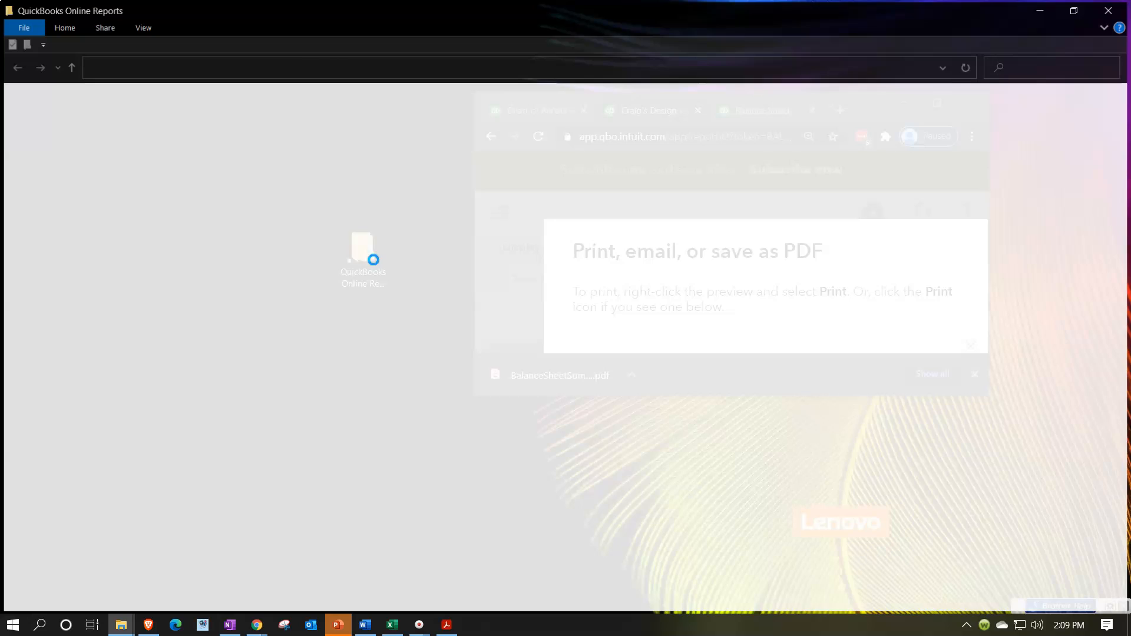
{"action": "left_click", "coordinate": [1078, 8]}
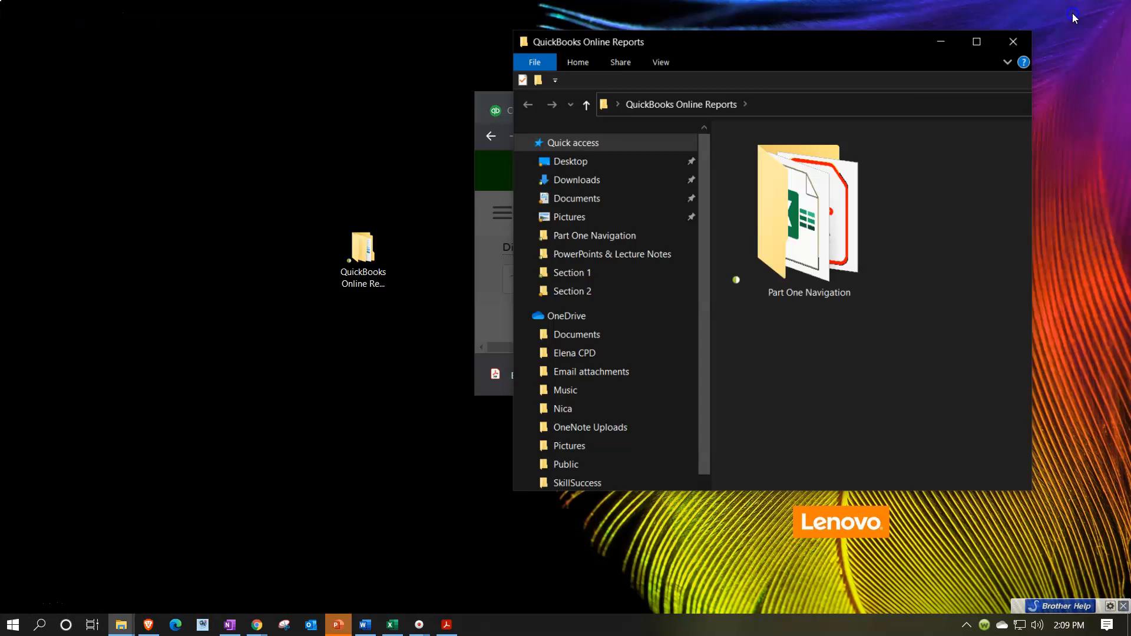
{"action": "left_click_drag", "start_coordinate": [789, 75], "coordinate": [900, 148]}
{"action": "left_click_drag", "start_coordinate": [853, 111], "coordinate": [462, 136]}
{"action": "left_click_drag", "start_coordinate": [933, 137], "coordinate": [854, 64]}
Open the Financial Stmts folder inside Part One Navigation and copy the downloaded Balance Sheet Summary PDF into it.
{"action": "left_click", "coordinate": [893, 202]}
{"action": "double_click", "coordinate": [893, 202]}
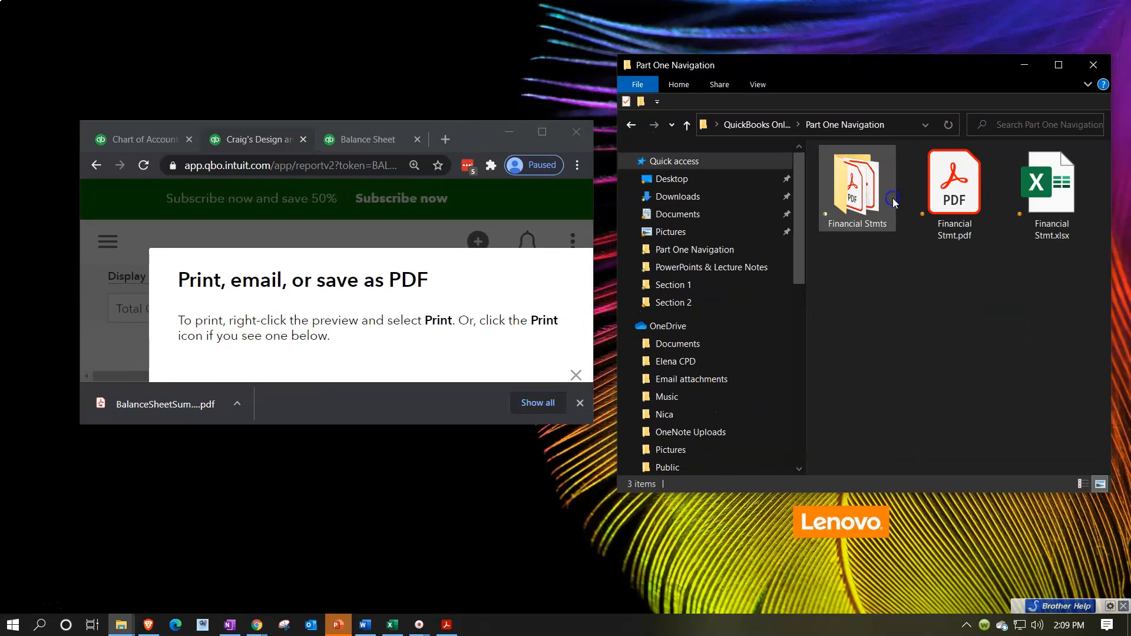
{"action": "left_click", "coordinate": [851, 197]}
{"action": "double_click", "coordinate": [850, 197]}
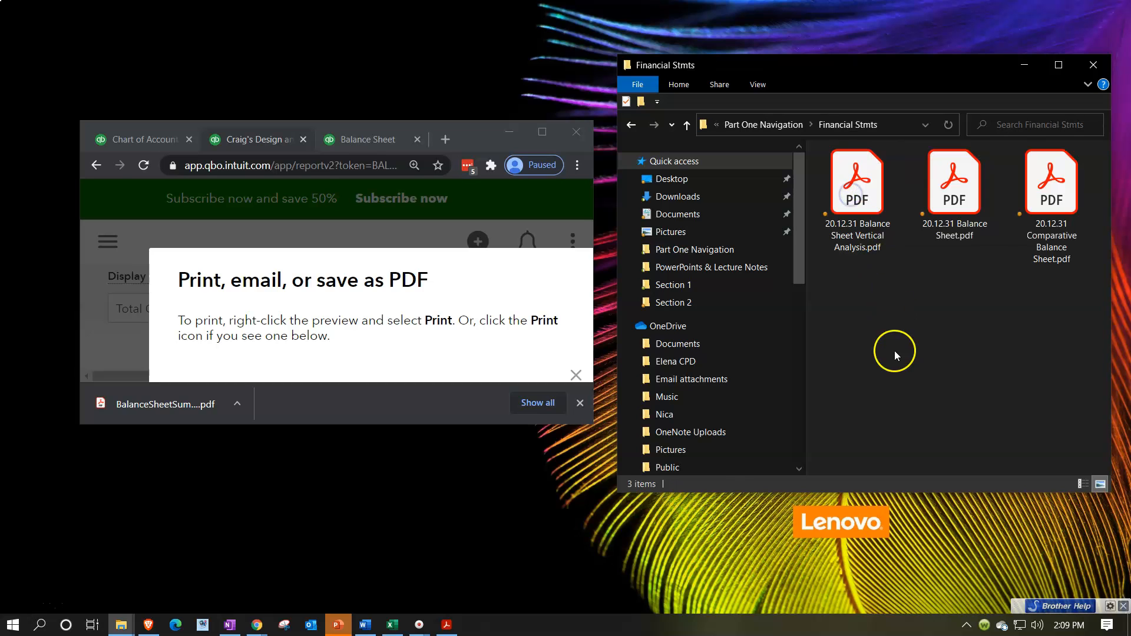
{"action": "left_click_drag", "start_coordinate": [168, 417], "coordinate": [931, 317]}
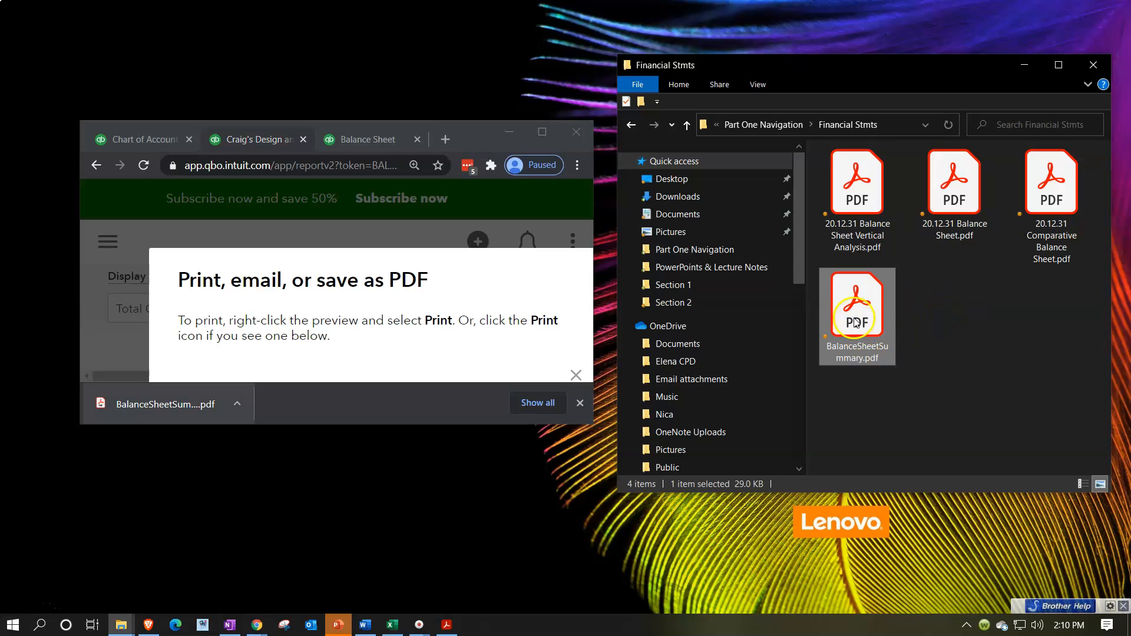
Rename the copied PDF as 20.12.31 Balance Sheet Summary.pdf.
{"action": "right_click", "coordinate": [855, 318]}
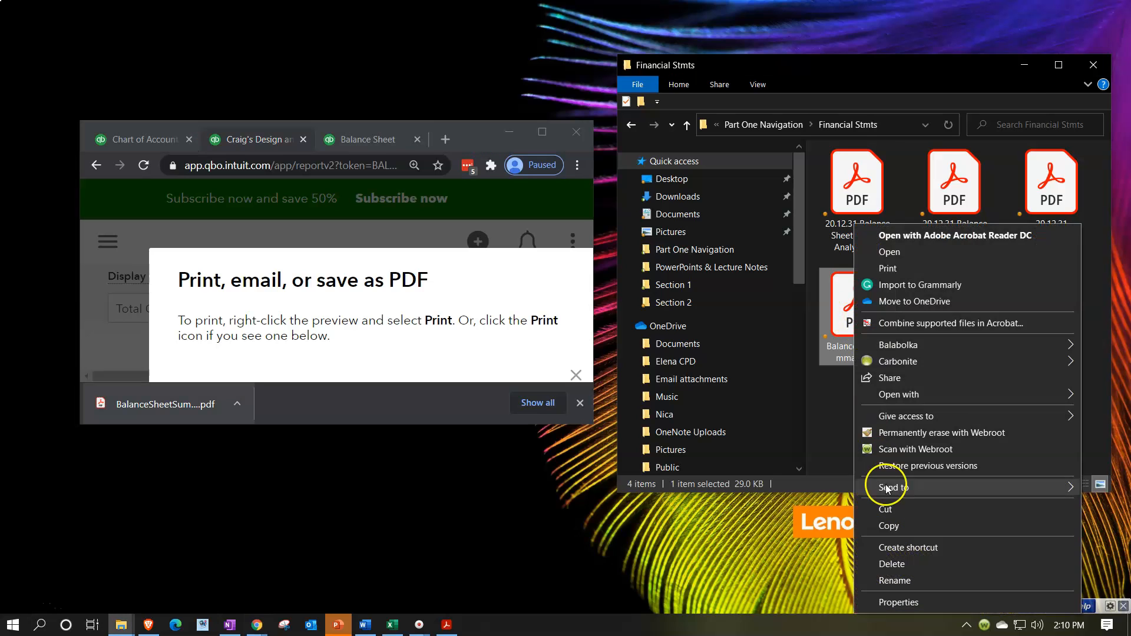
{"action": "left_click", "coordinate": [900, 577]}
{"action": "key", "text": "Home"}
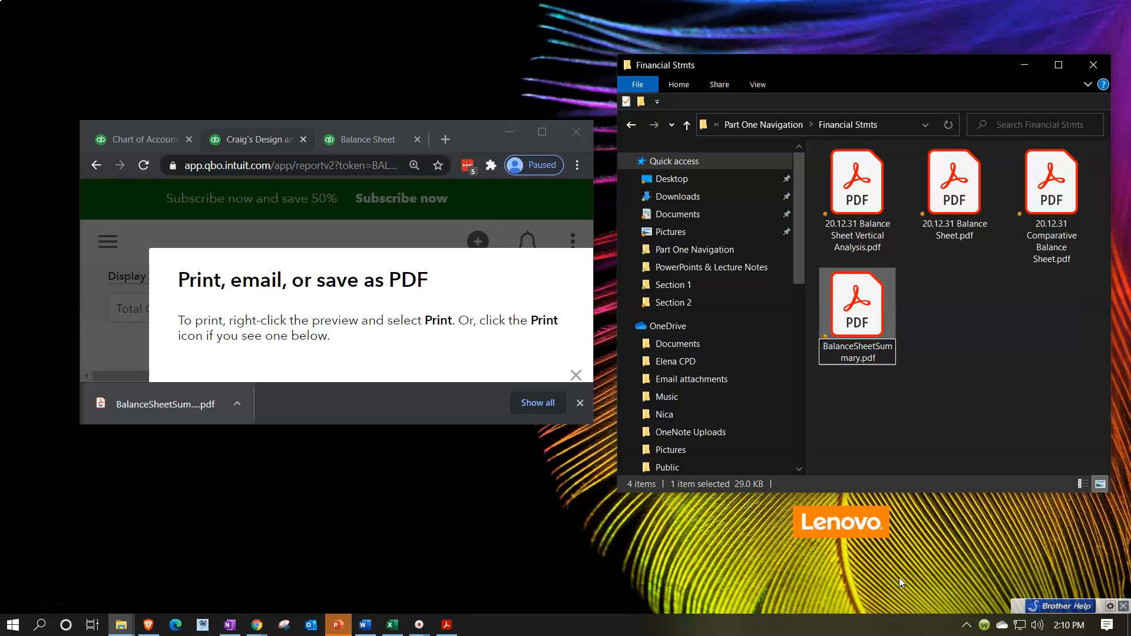
{"action": "type", "text": "20.12.31"}
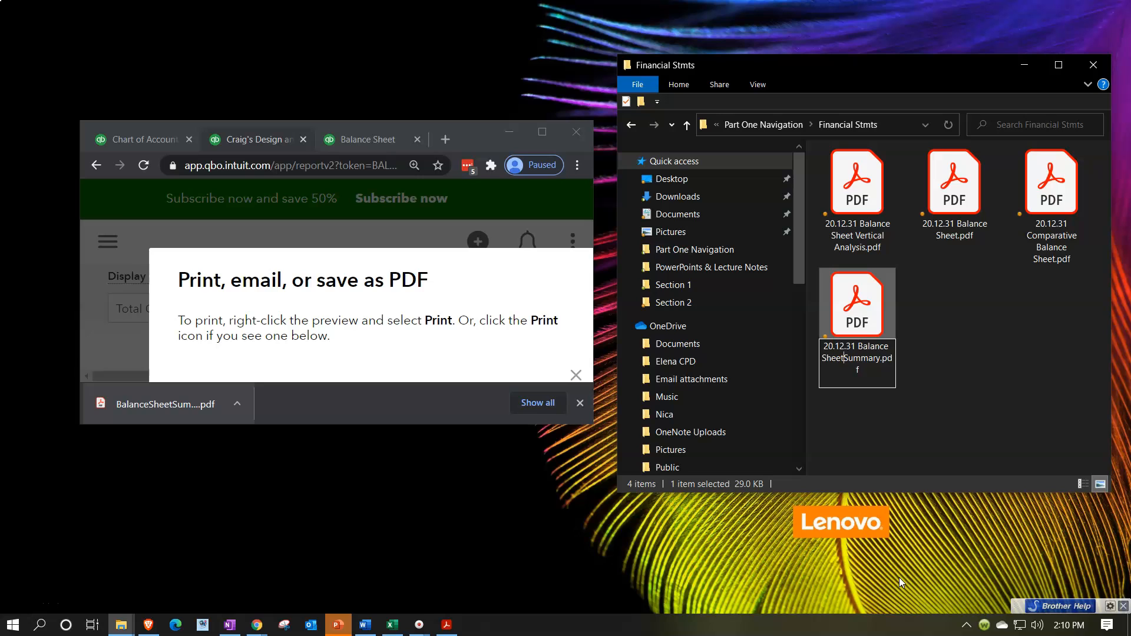
{"action": "left_click", "coordinate": [987, 345]}
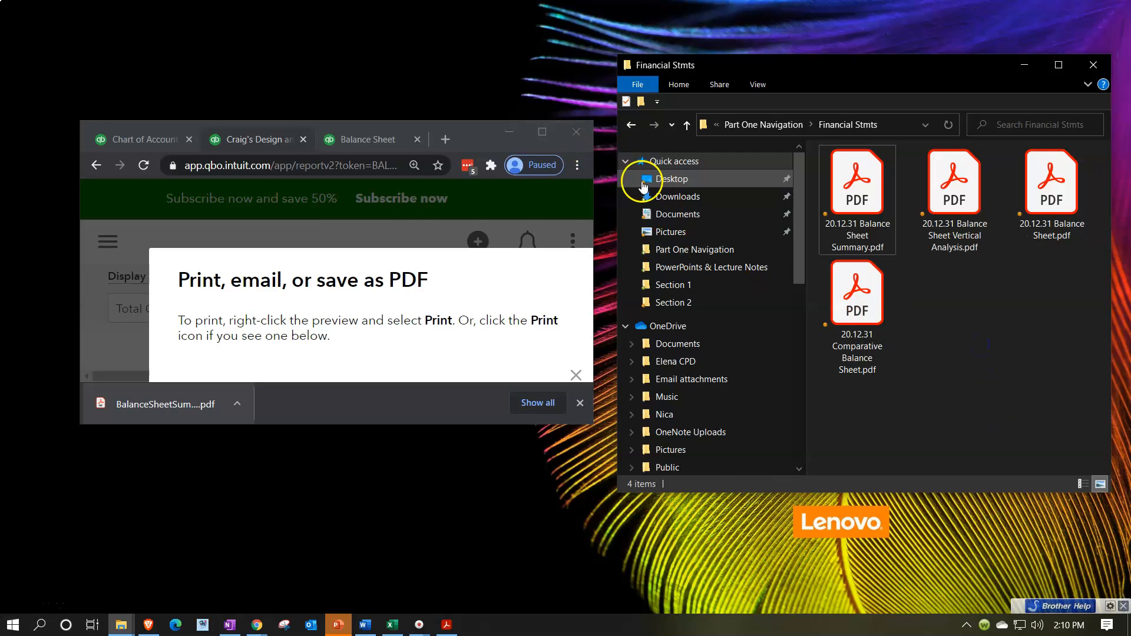
Close the leftover Balance Sheet Vertical Analysis workbook and open Financial Stmt.xlsx from the Part One Navigation folder.
{"action": "left_click", "coordinate": [393, 626]}
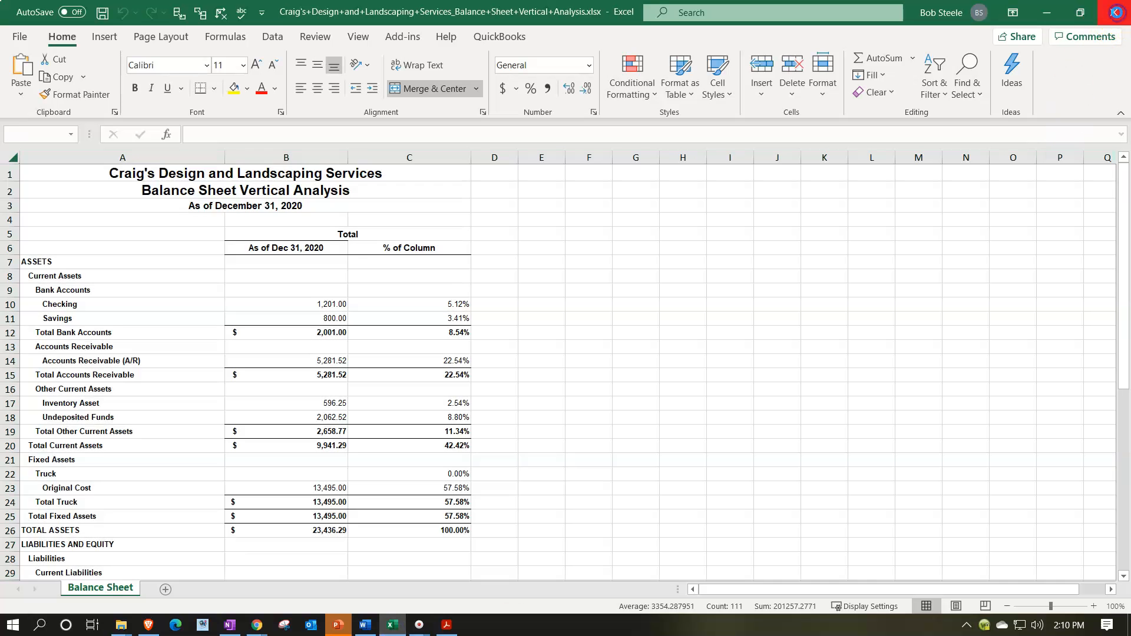
{"action": "left_click", "coordinate": [1116, 12]}
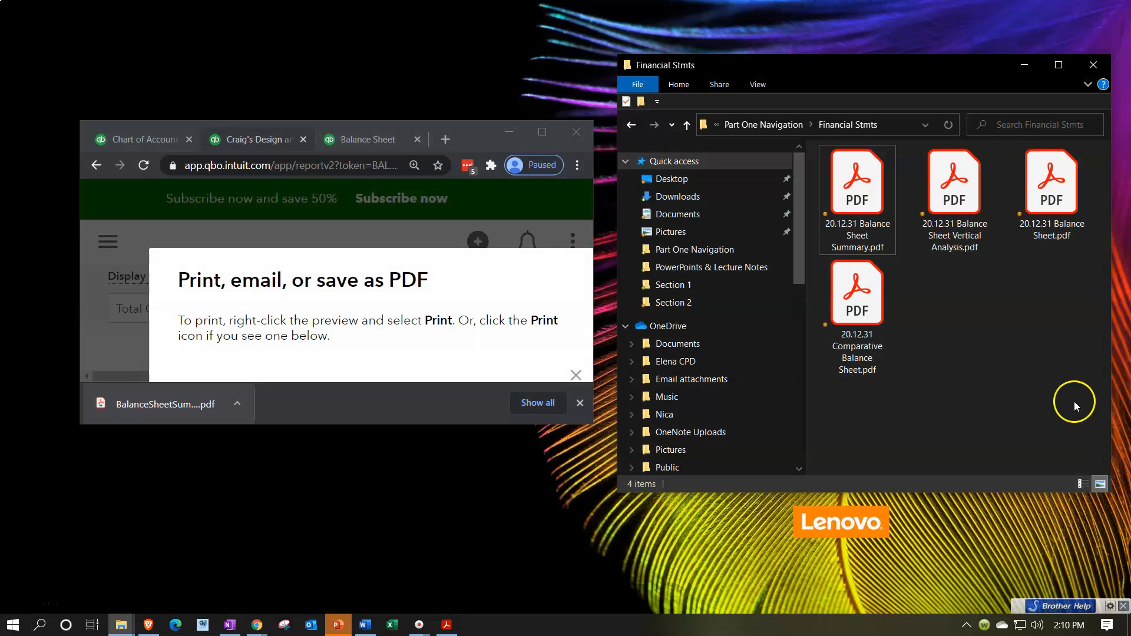
{"action": "left_click", "coordinate": [763, 124]}
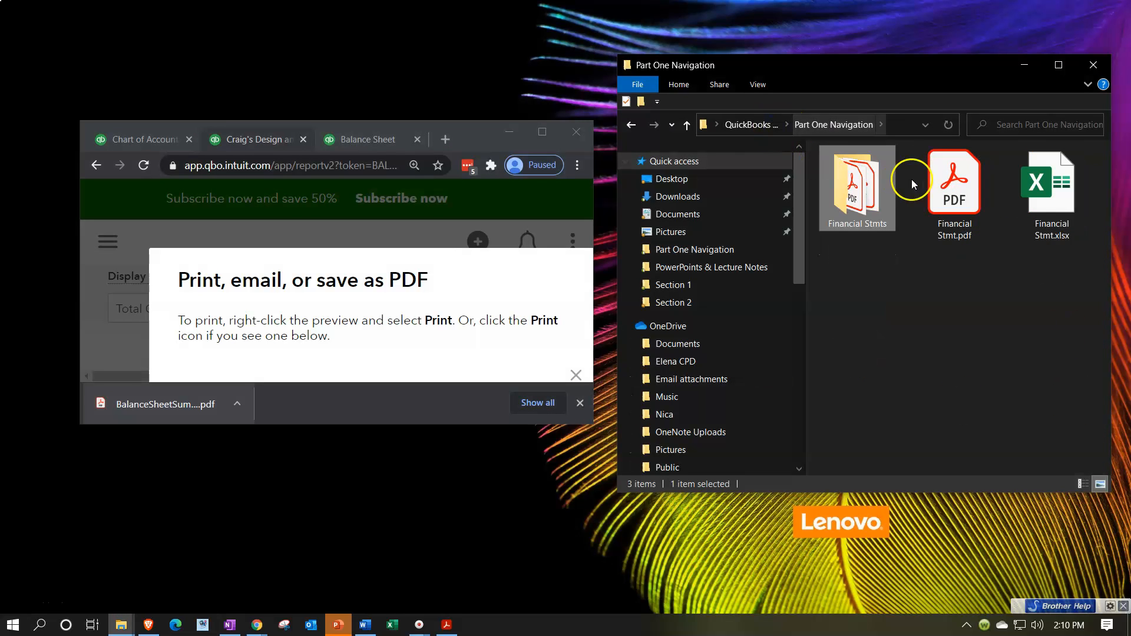
{"action": "double_click", "coordinate": [1071, 200]}
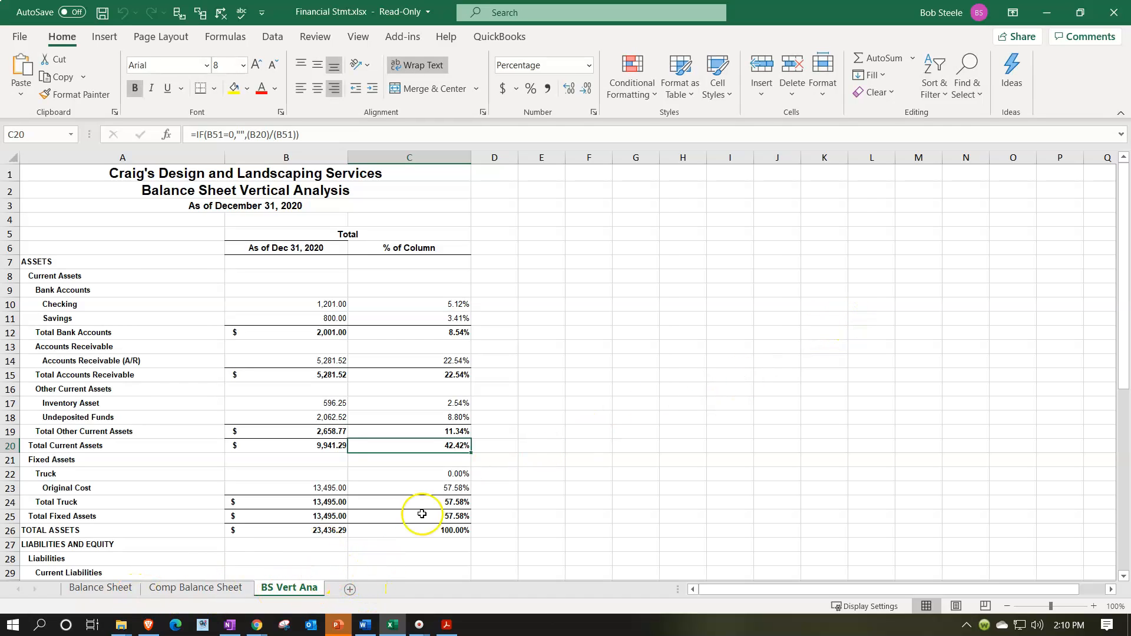
Switch back to the QuickBooks Online browser window, maximize it, and close the report's print preview.
{"action": "left_click", "coordinate": [1047, 19]}
{"action": "left_click", "coordinate": [546, 136]}
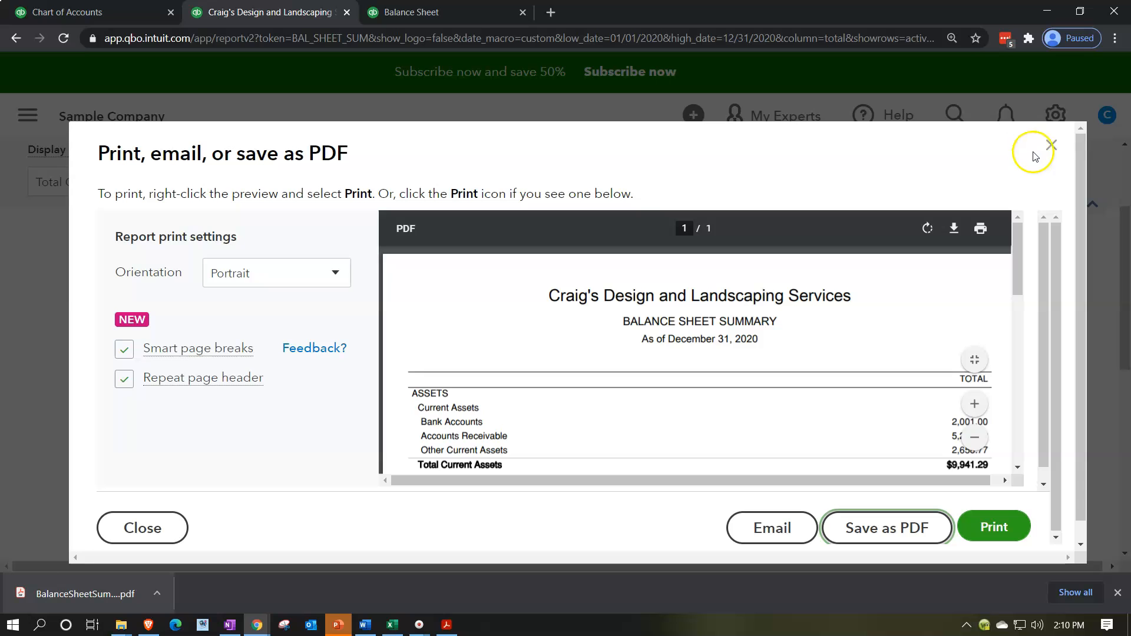
{"action": "left_click", "coordinate": [1052, 148]}
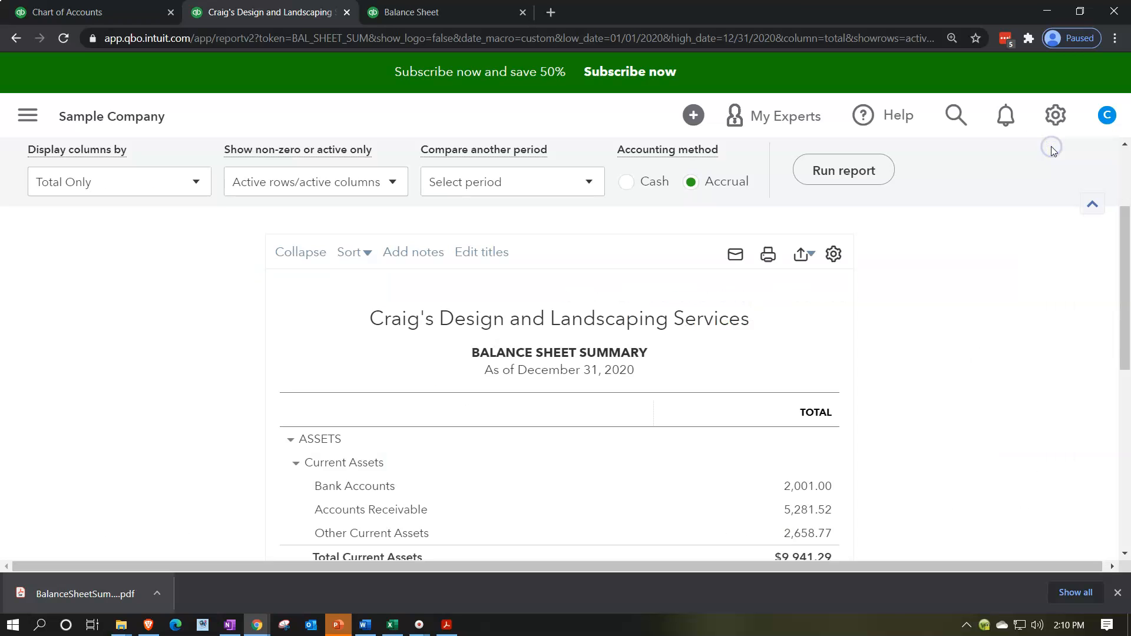
Export the Balance Sheet Summary report to Excel and open the downloaded workbook with editing enabled.
{"action": "scroll", "coordinate": [975, 318], "scroll_direction": "up", "scroll_amount": 2}
{"action": "scroll", "coordinate": [970, 334], "scroll_direction": "up", "scroll_amount": 2}
{"action": "scroll", "coordinate": [970, 333], "scroll_direction": "down", "scroll_amount": 3}
{"action": "left_click", "coordinate": [804, 254]}
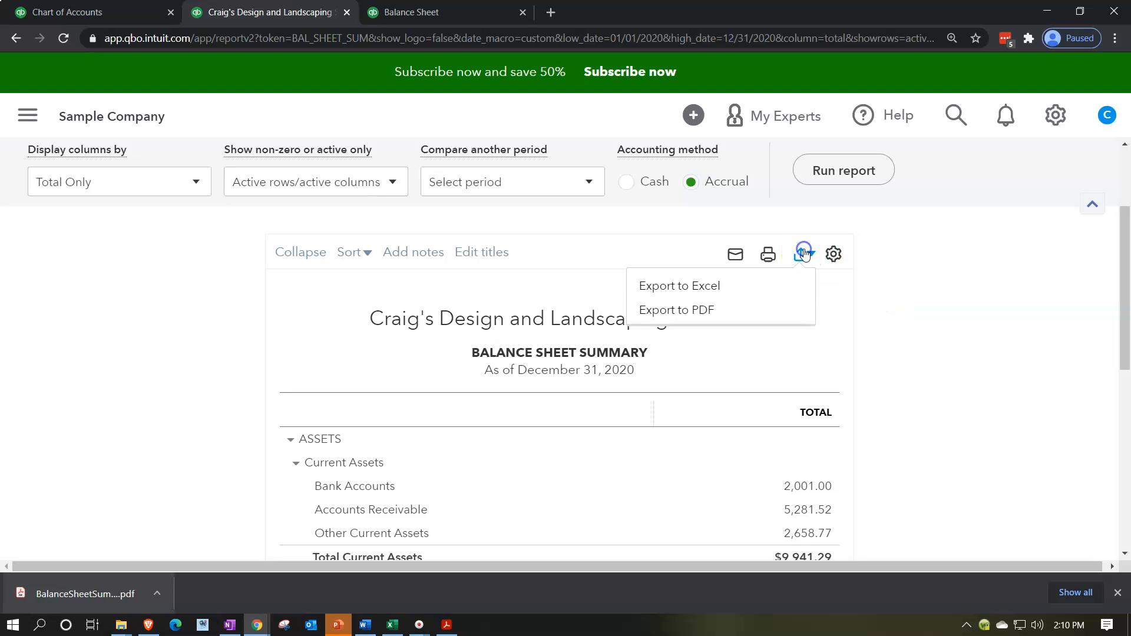
{"action": "left_click", "coordinate": [725, 293]}
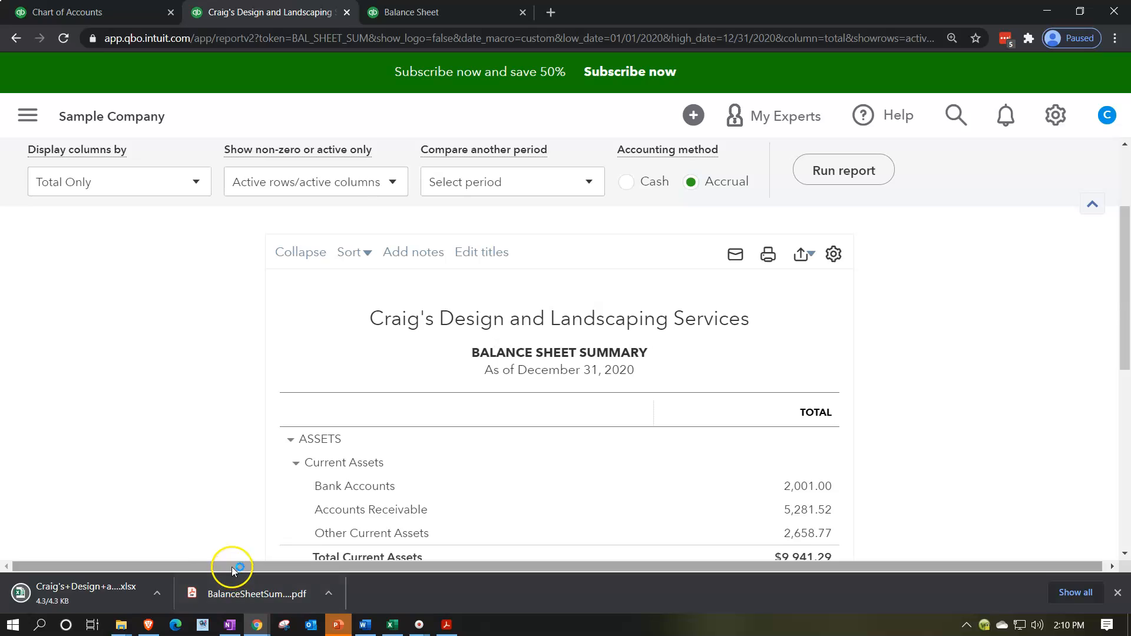
{"action": "left_click", "coordinate": [117, 588]}
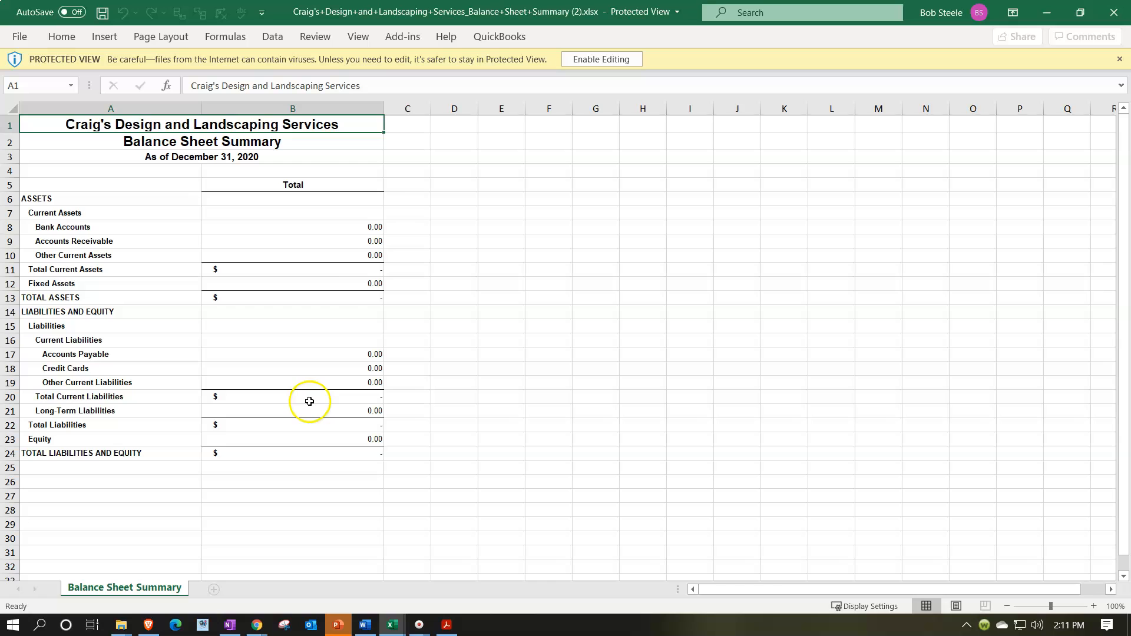
{"action": "left_click", "coordinate": [588, 65]}
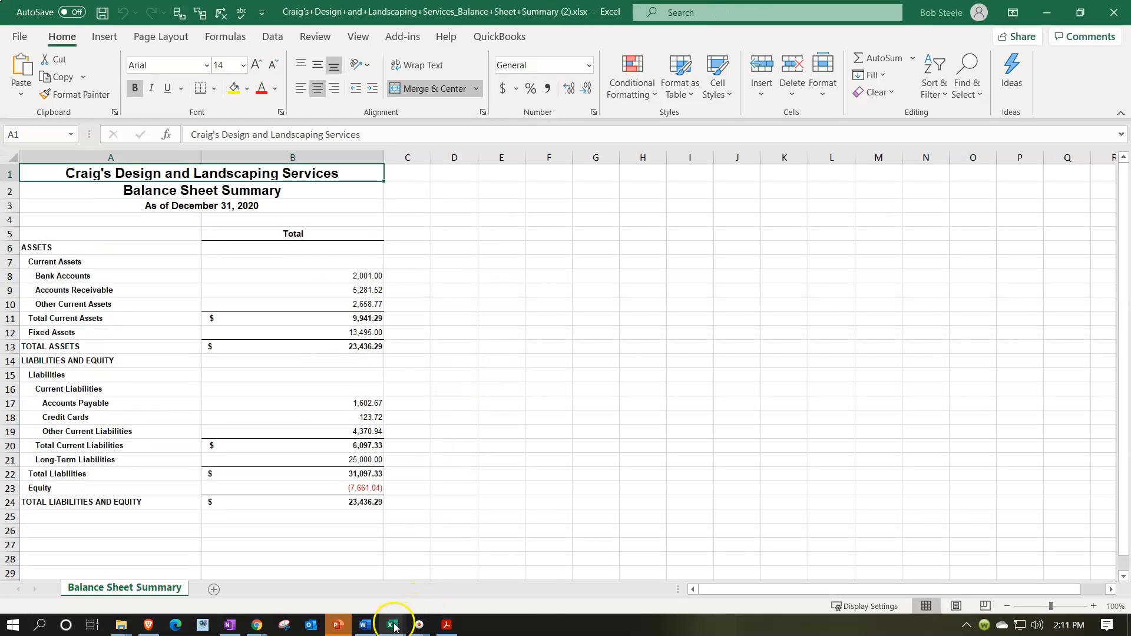
{"action": "mouse_move", "coordinate": [392, 623]}
{"action": "mouse_move", "coordinate": [325, 548]}
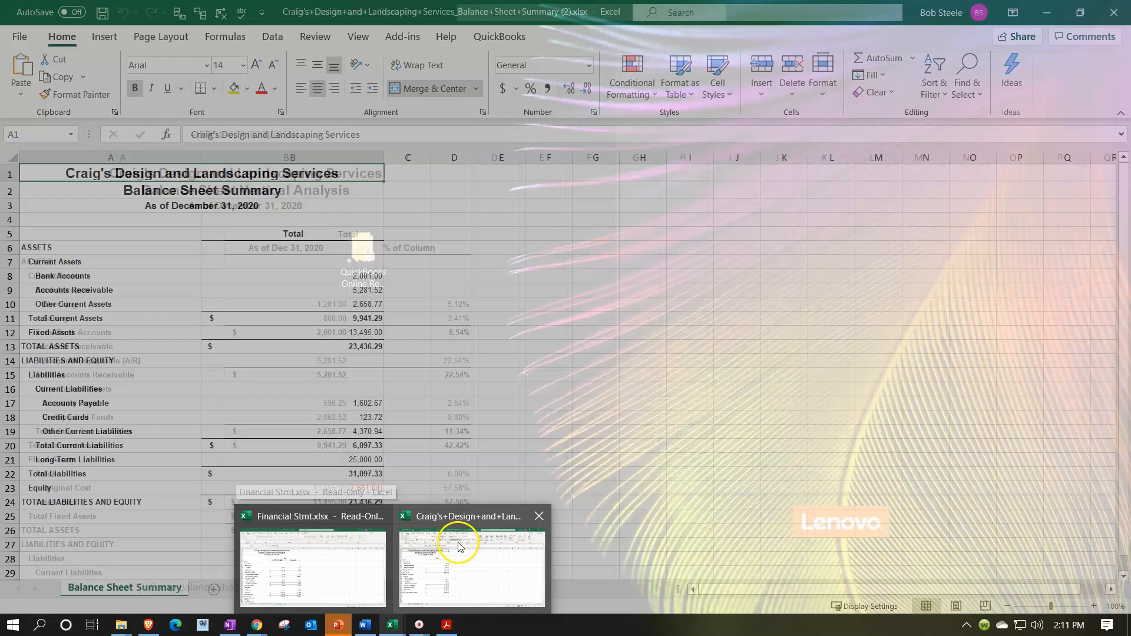
{"action": "left_click", "coordinate": [730, 343]}
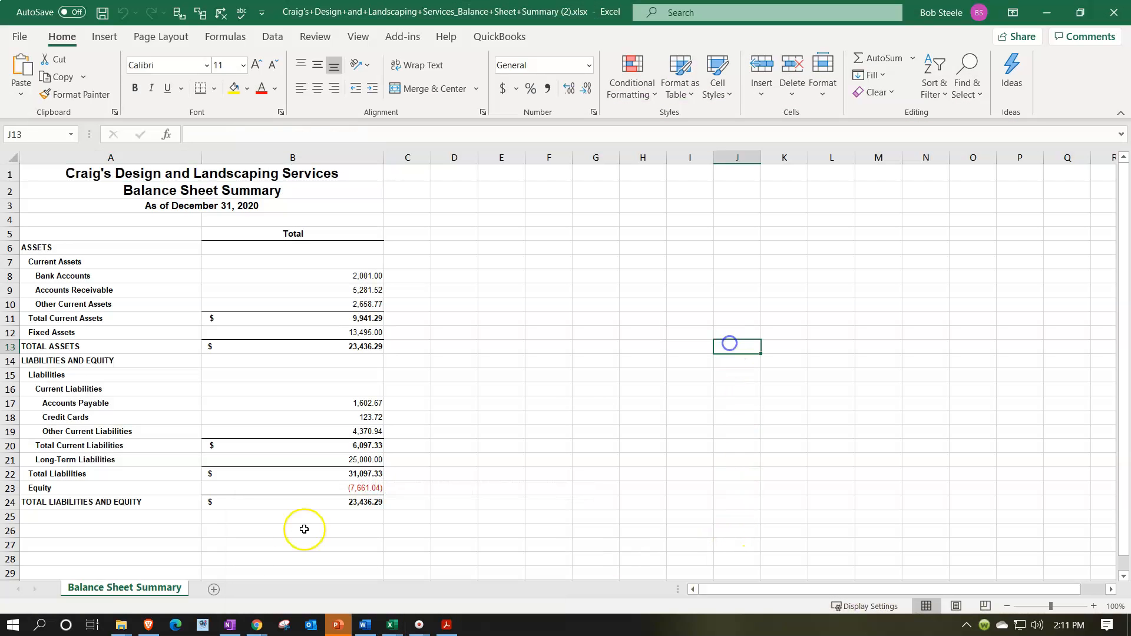
{"action": "right_click", "coordinate": [134, 593]}
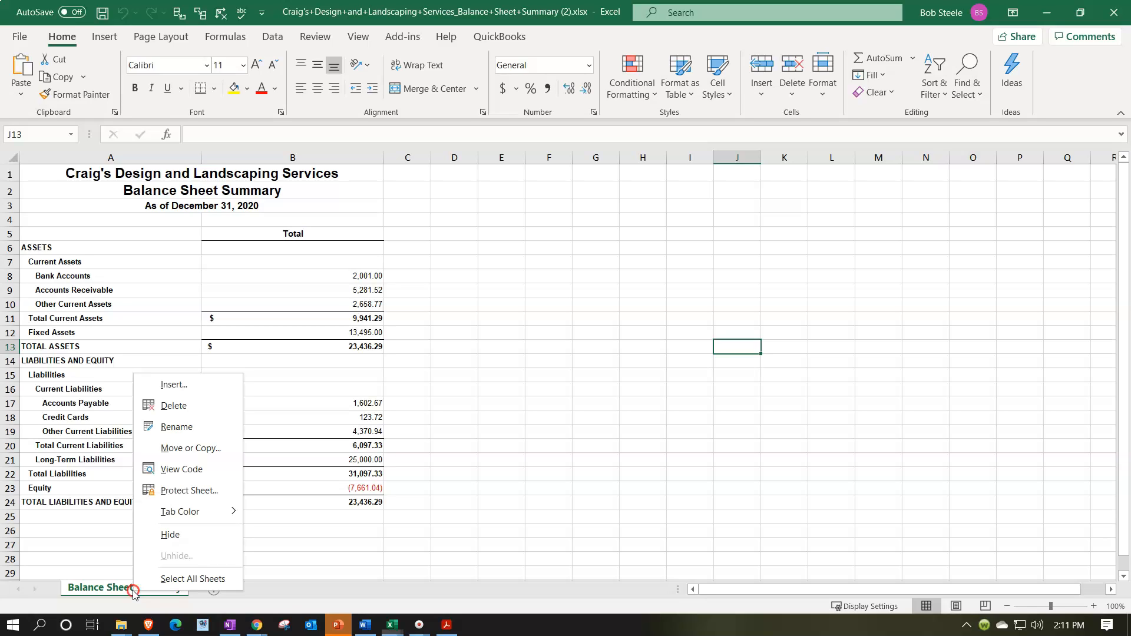
{"action": "left_click", "coordinate": [210, 453]}
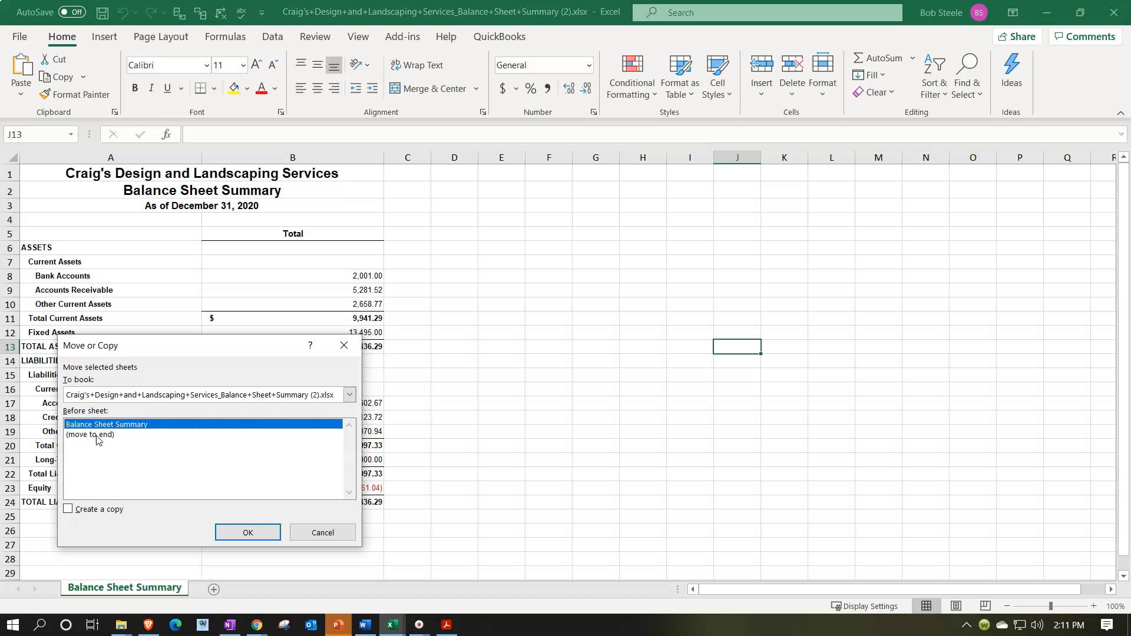
{"action": "left_click", "coordinate": [343, 344]}
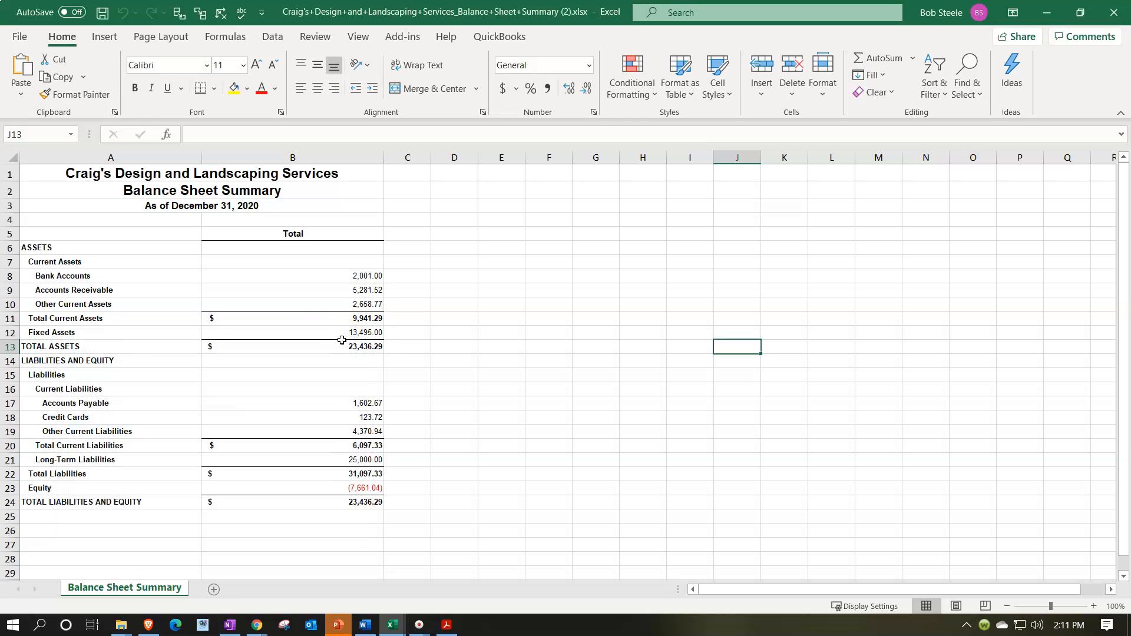
Switch to the Financial Stmt.xlsx workbook and add a blank worksheet after BS Vert Ana.
{"action": "mouse_move", "coordinate": [391, 624]}
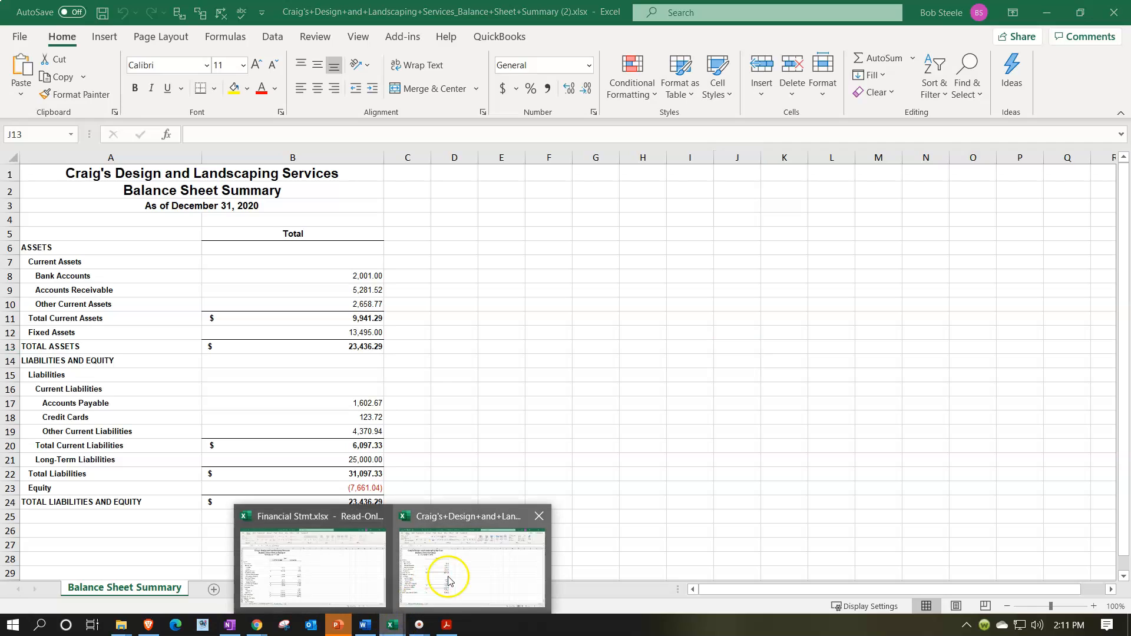
{"action": "left_click", "coordinate": [291, 572]}
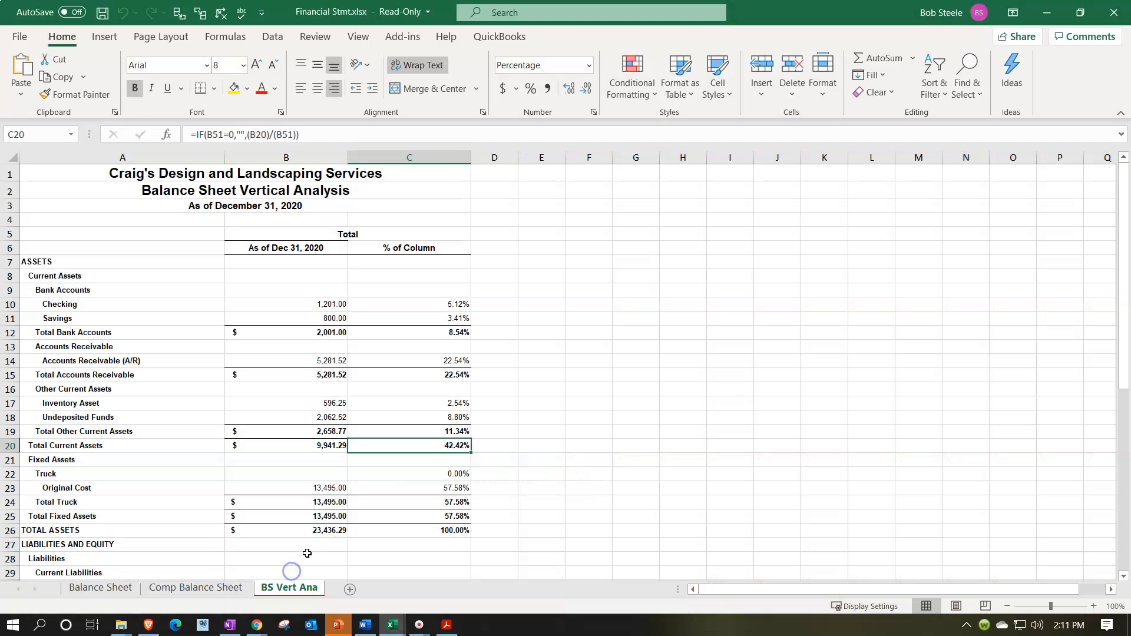
{"action": "left_click", "coordinate": [349, 593]}
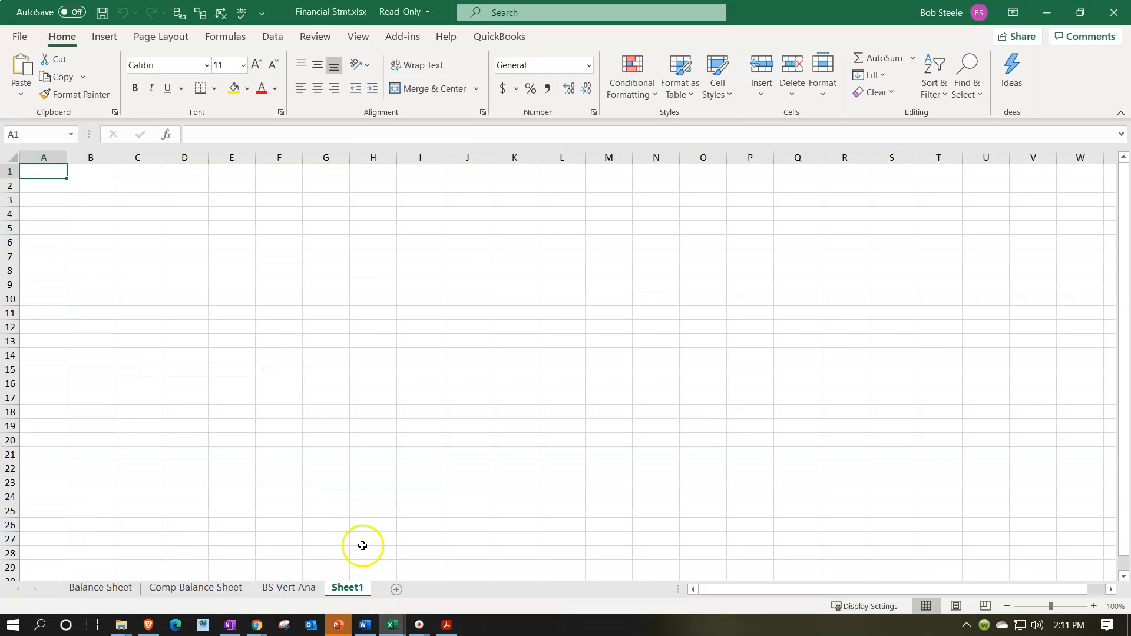
Copy the entire Balance Sheet Summary worksheet from the downloaded workbook.
{"action": "mouse_move", "coordinate": [392, 623]}
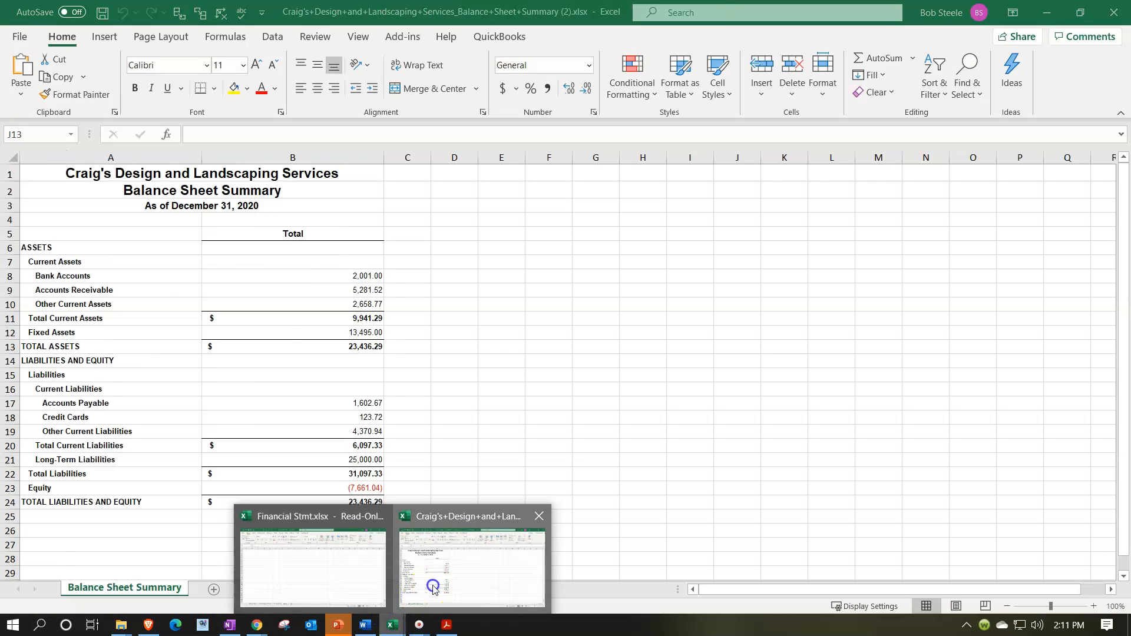
{"action": "left_click", "coordinate": [433, 589]}
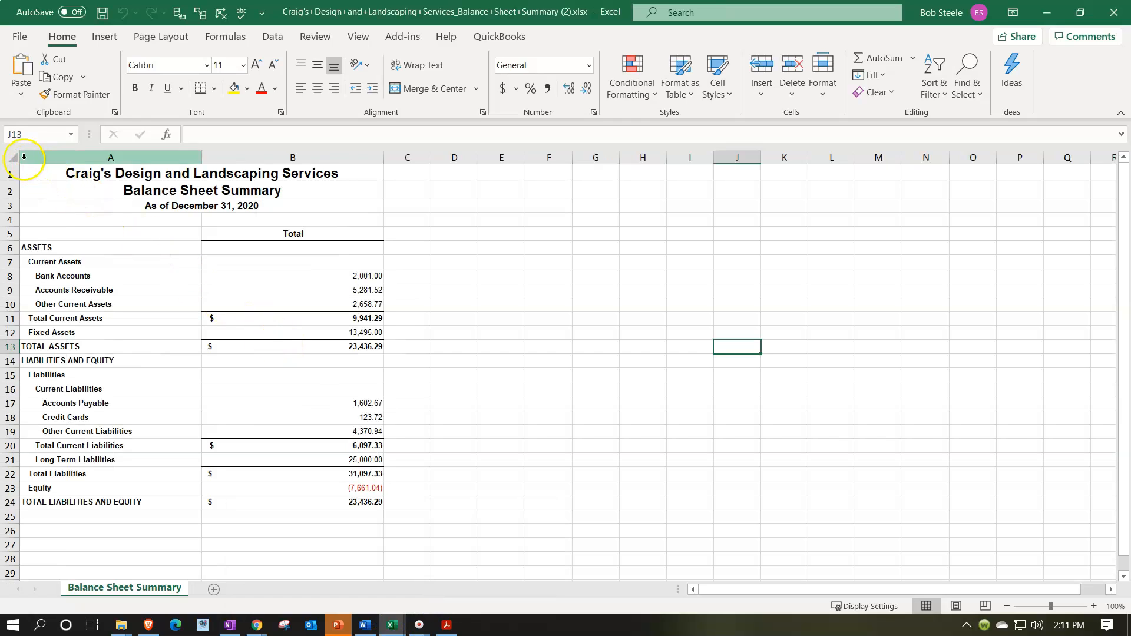
{"action": "left_click", "coordinate": [11, 157]}
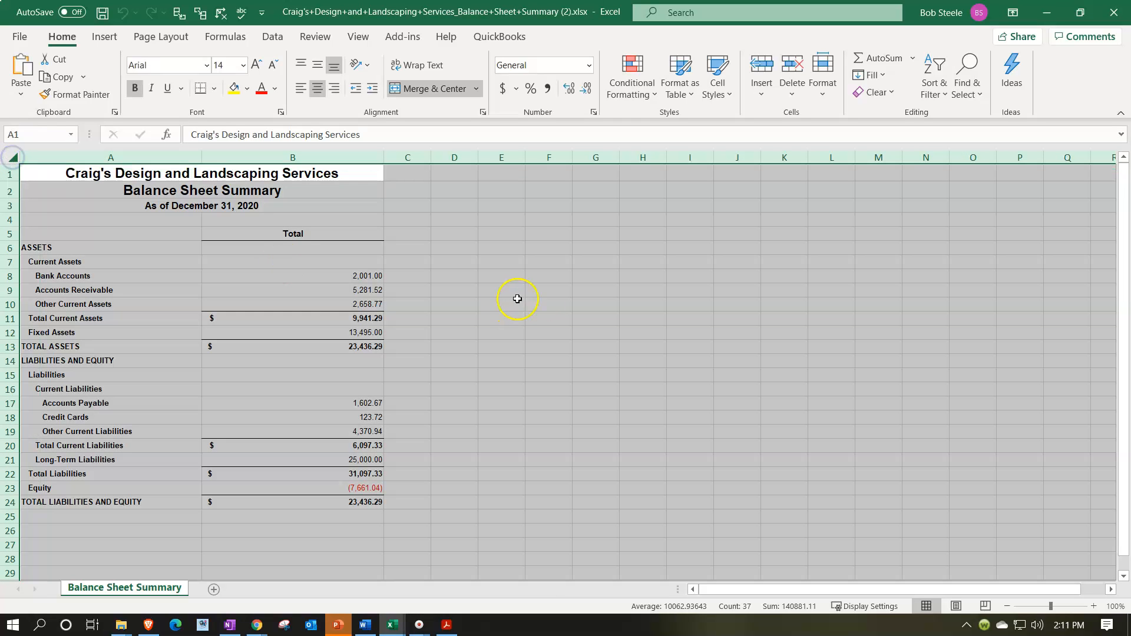
{"action": "right_click", "coordinate": [548, 294]}
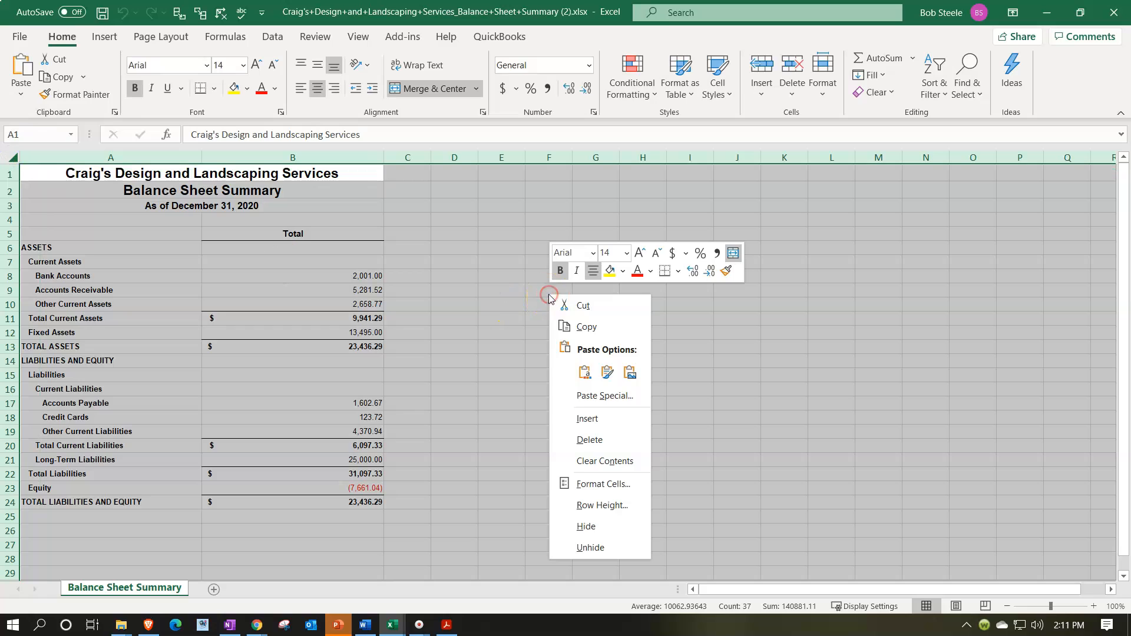
{"action": "left_click", "coordinate": [581, 329]}
Minimize the downloaded workbook and paste the copied sheet with its formatting over the whole blank worksheet in Financial Stmt.xlsx.
{"action": "left_click", "coordinate": [1049, 11]}
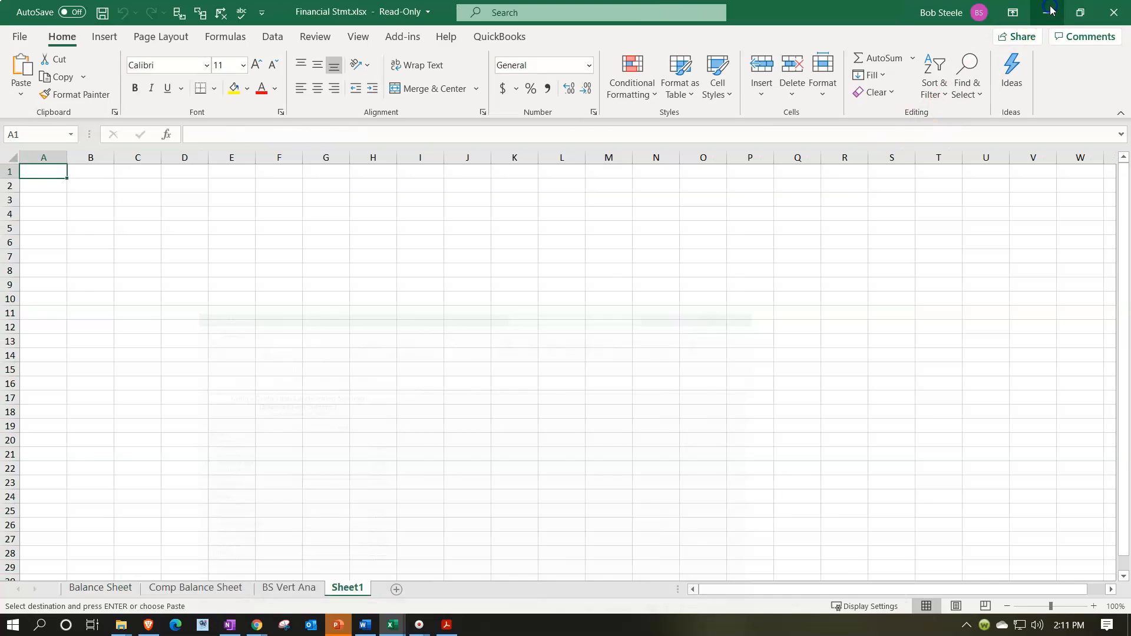
{"action": "left_click", "coordinate": [14, 156]}
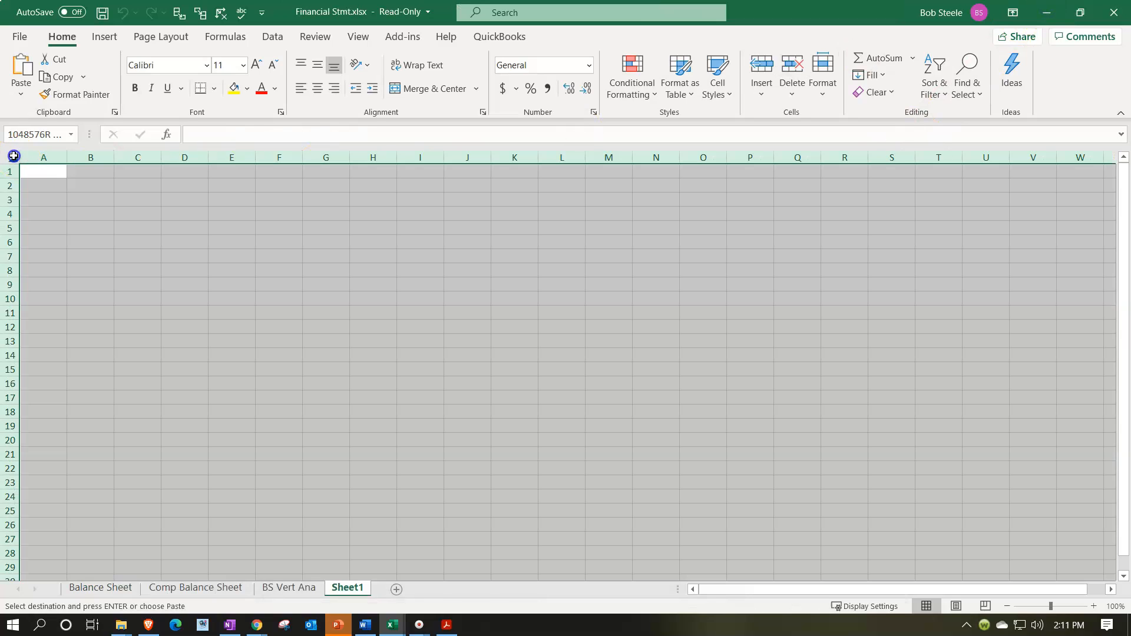
{"action": "right_click", "coordinate": [135, 227]}
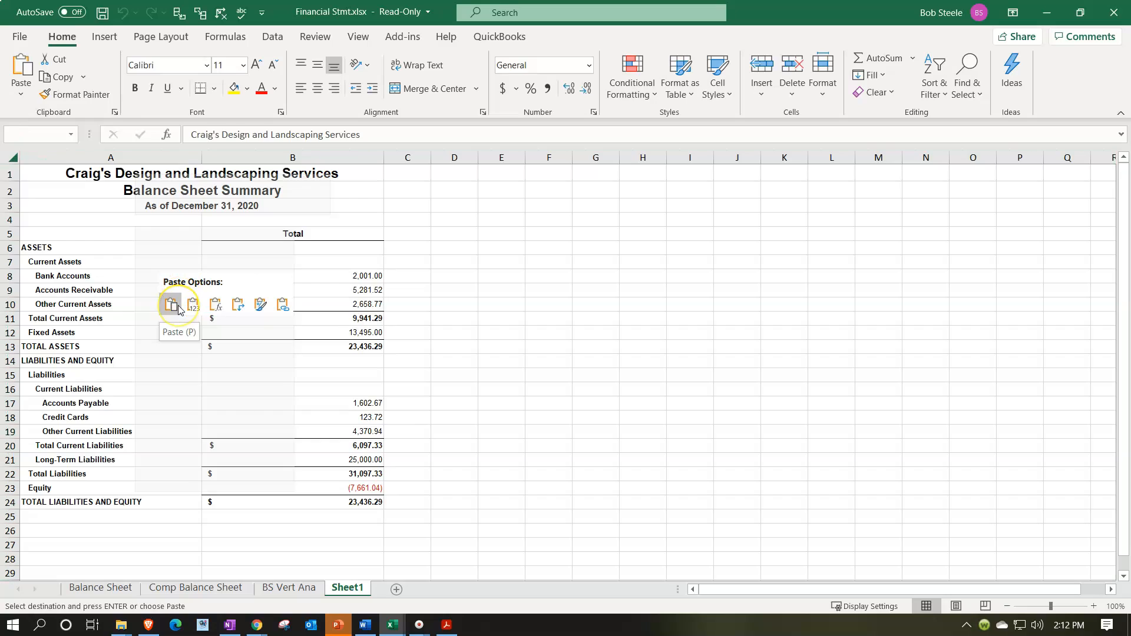
{"action": "left_click", "coordinate": [178, 309]}
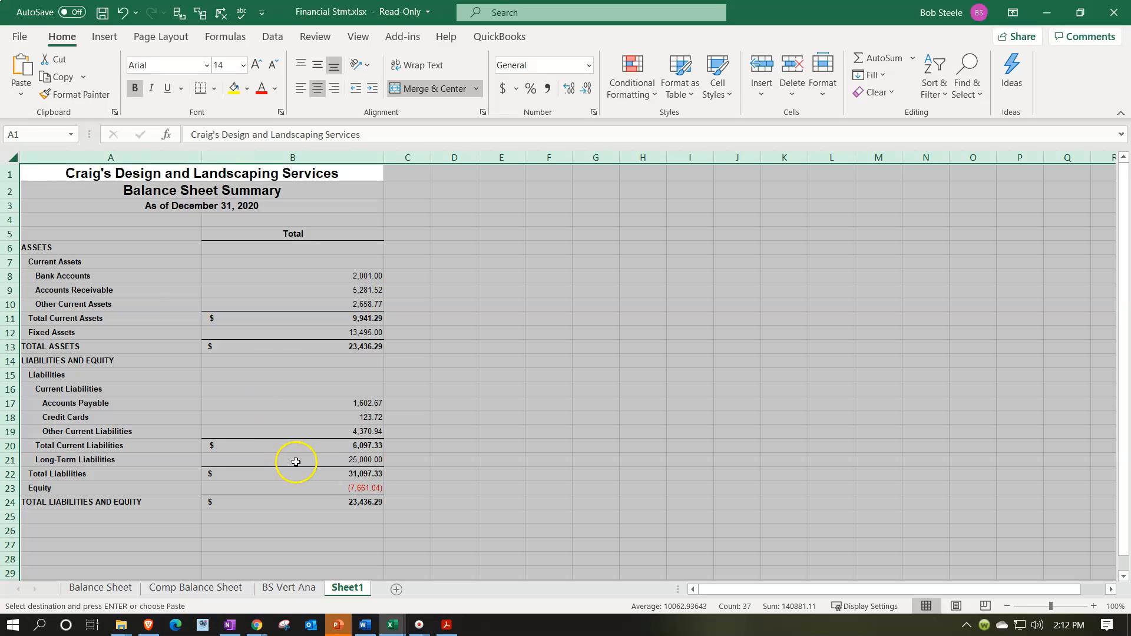
Rename the pasted worksheet as BS Summary.
{"action": "left_click", "coordinate": [349, 591]}
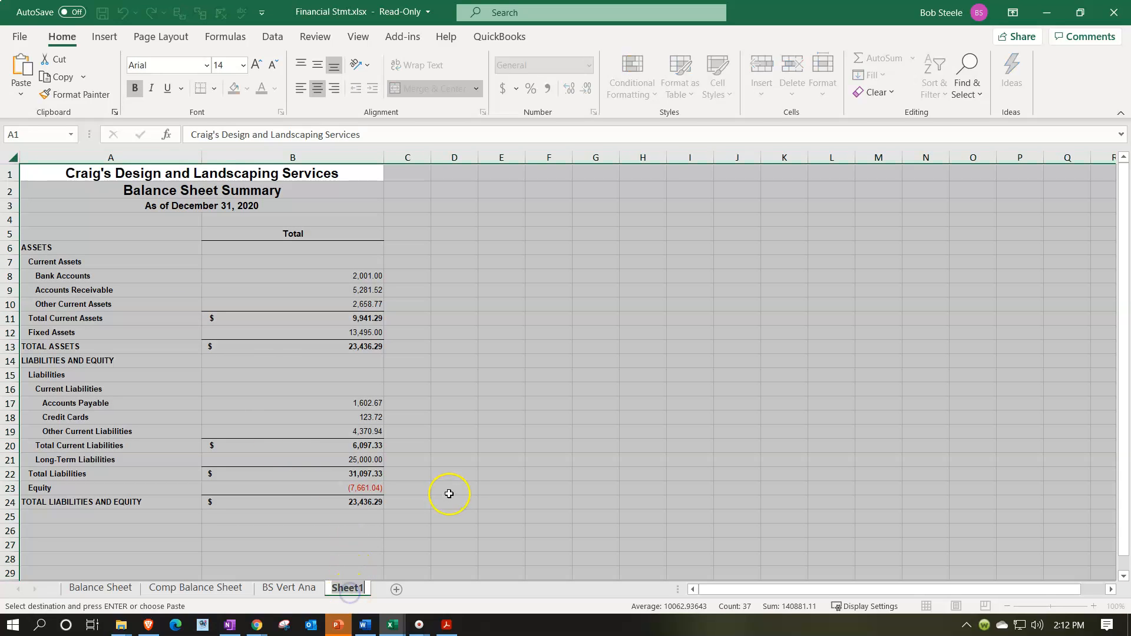
{"action": "type", "text": "S Summary"}
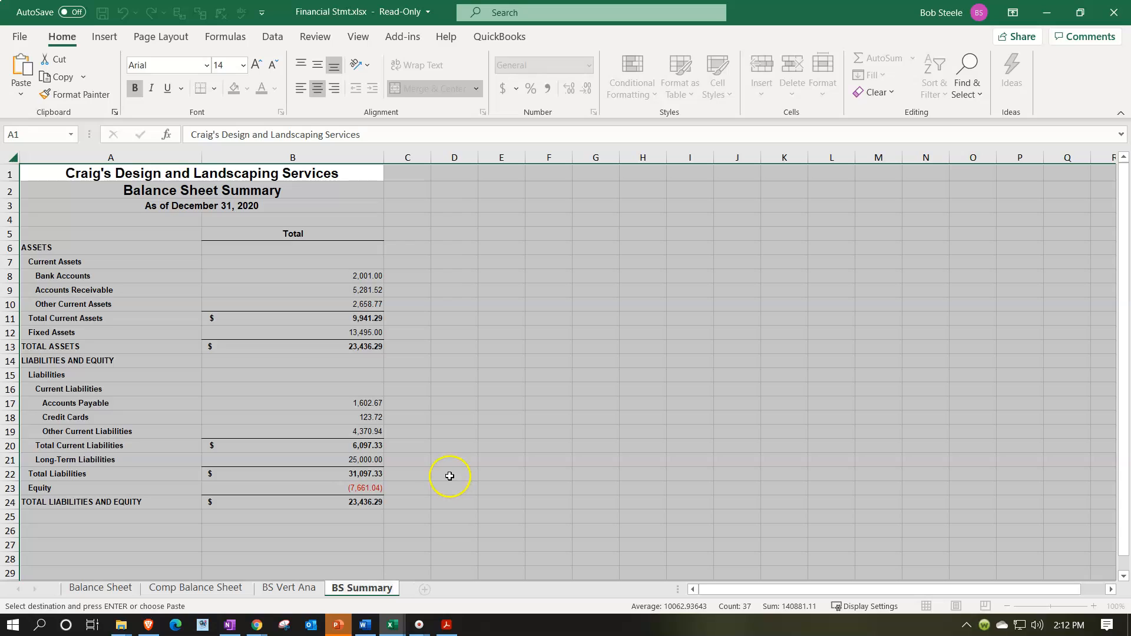
{"action": "left_click", "coordinate": [449, 476]}
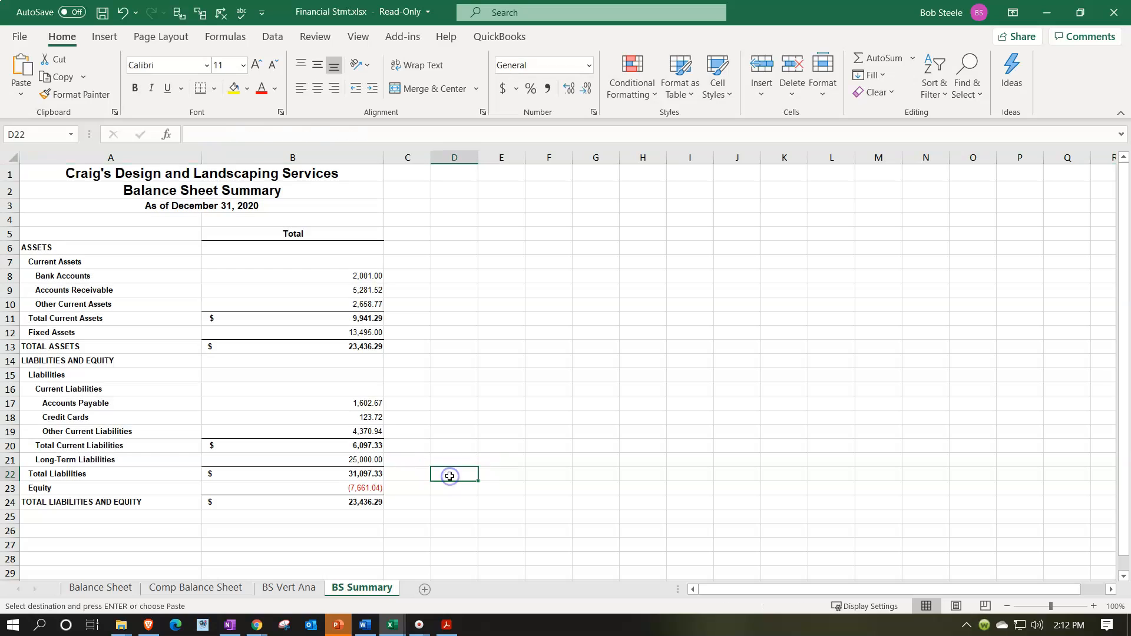
Check how the BS Summary sheet fits the printed page in Page Layout view, and return to Normal view.
{"action": "left_click", "coordinate": [955, 607]}
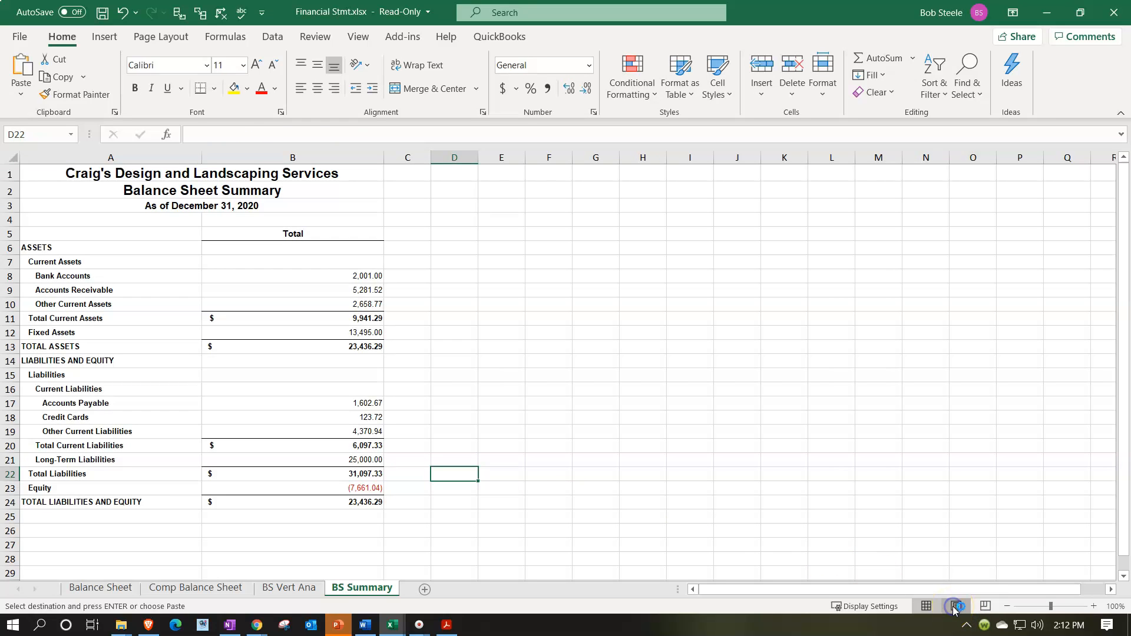
{"action": "scroll", "coordinate": [568, 391], "scroll_direction": "down", "scroll_amount": 5}
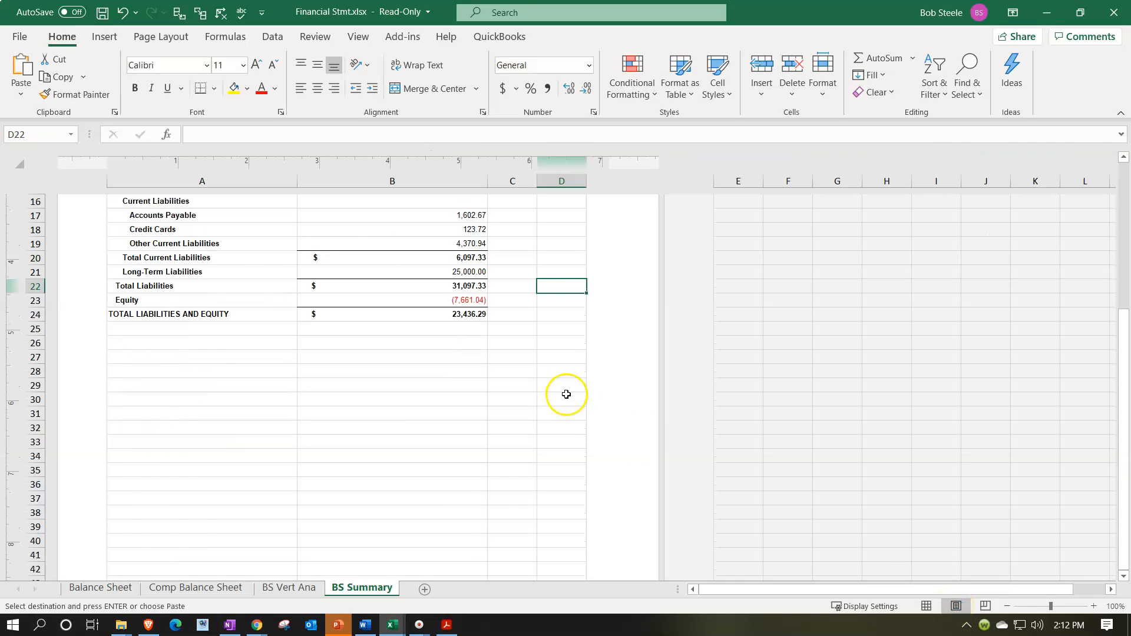
{"action": "scroll", "coordinate": [568, 393], "scroll_direction": "up", "scroll_amount": 5}
{"action": "left_click", "coordinate": [926, 606]}
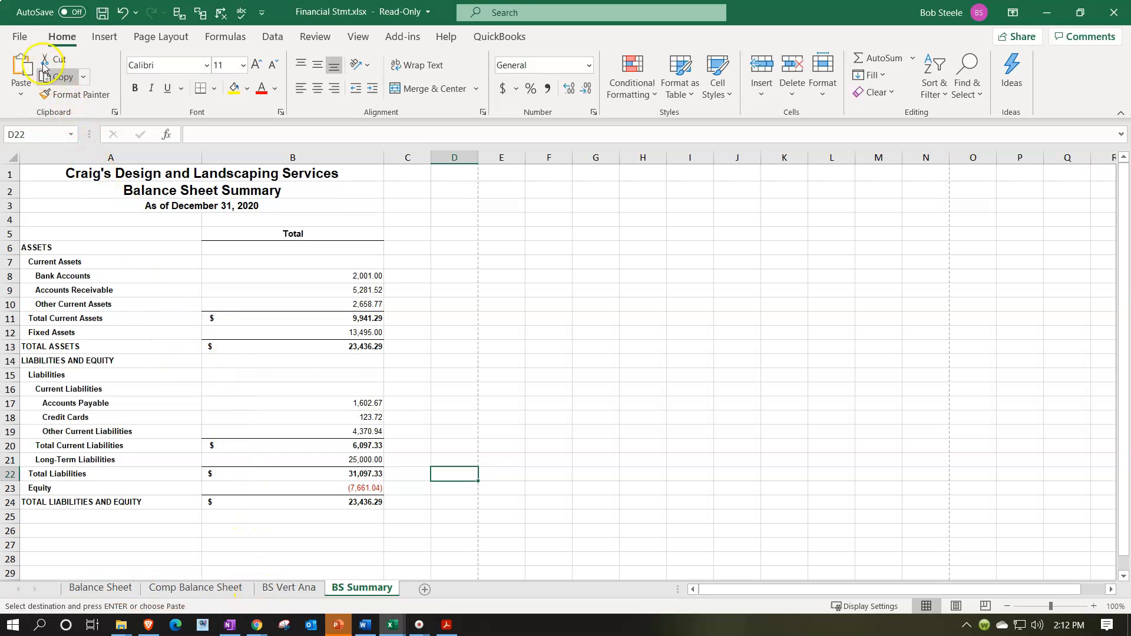
Set the print job to cover the entire workbook, keep CutePDF Writer as the printer, and preview all pages.
{"action": "left_click", "coordinate": [19, 41]}
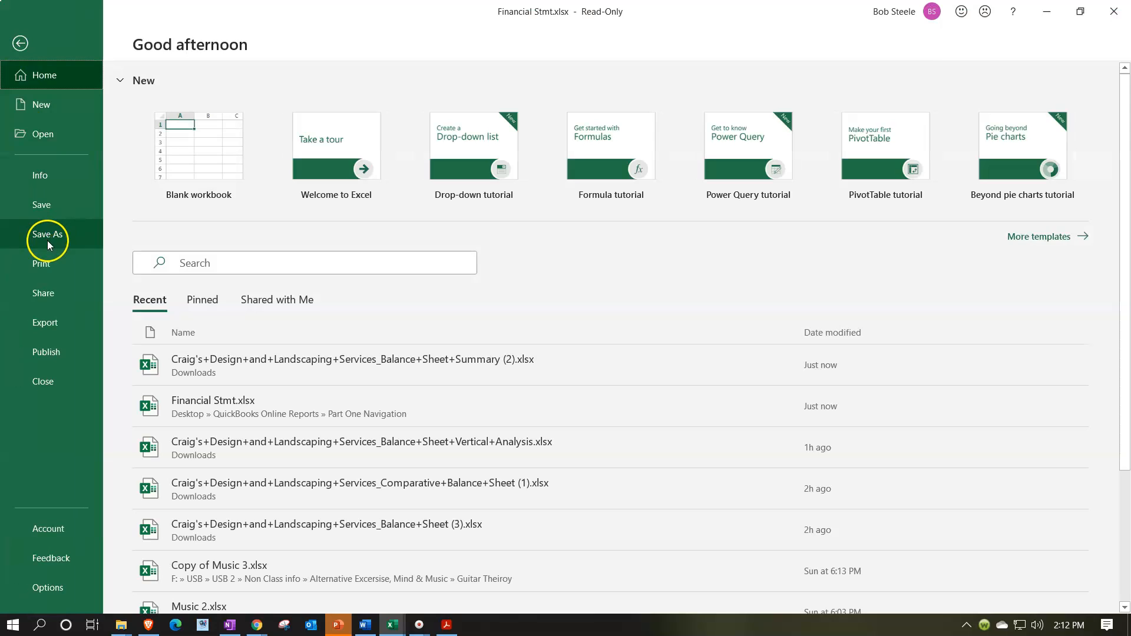
{"action": "left_click", "coordinate": [48, 266]}
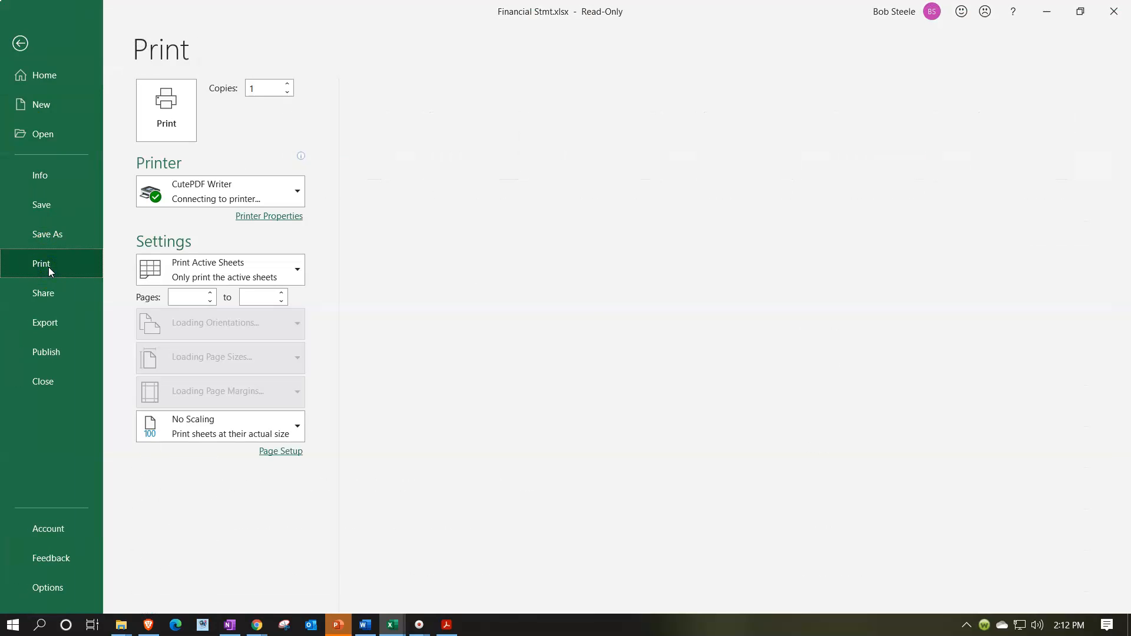
{"action": "left_click", "coordinate": [287, 277]}
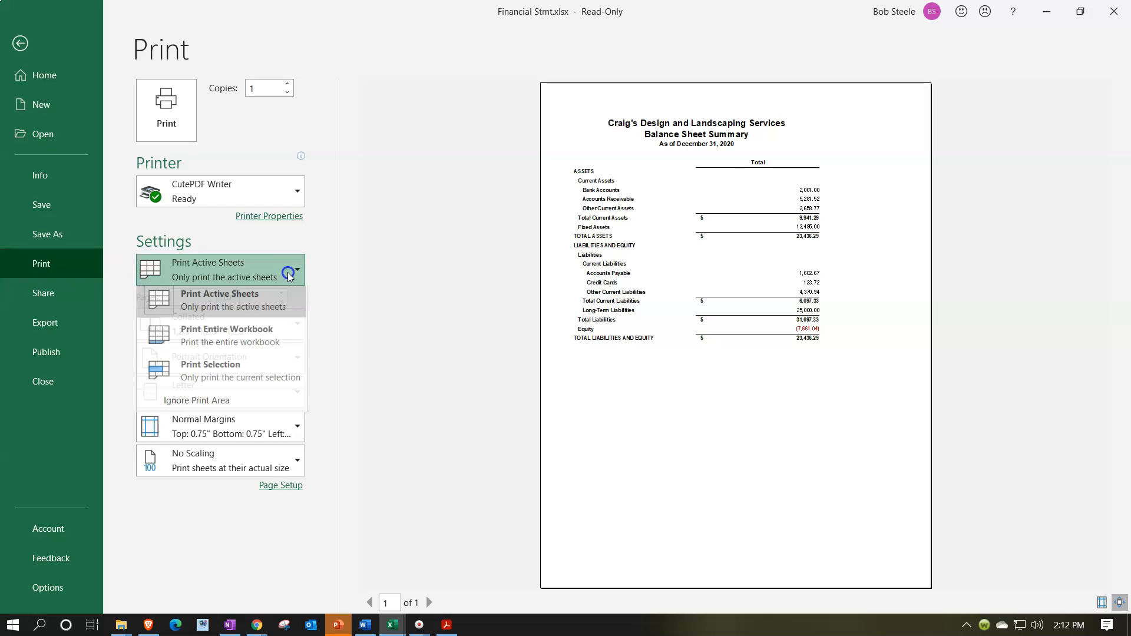
{"action": "left_click", "coordinate": [265, 341]}
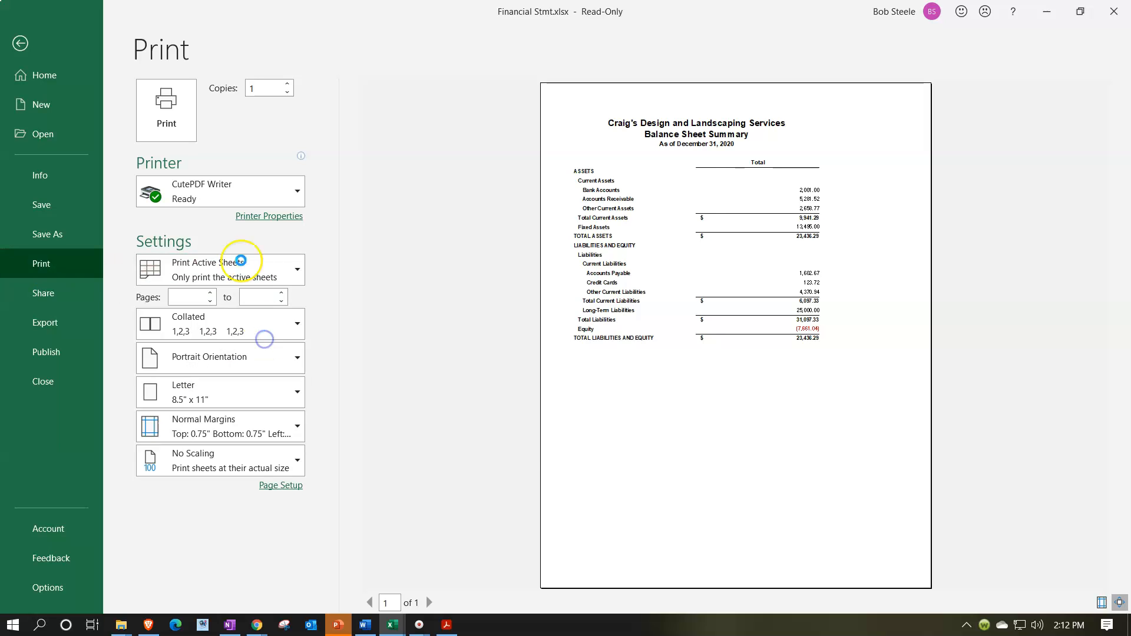
{"action": "left_click", "coordinate": [288, 193]}
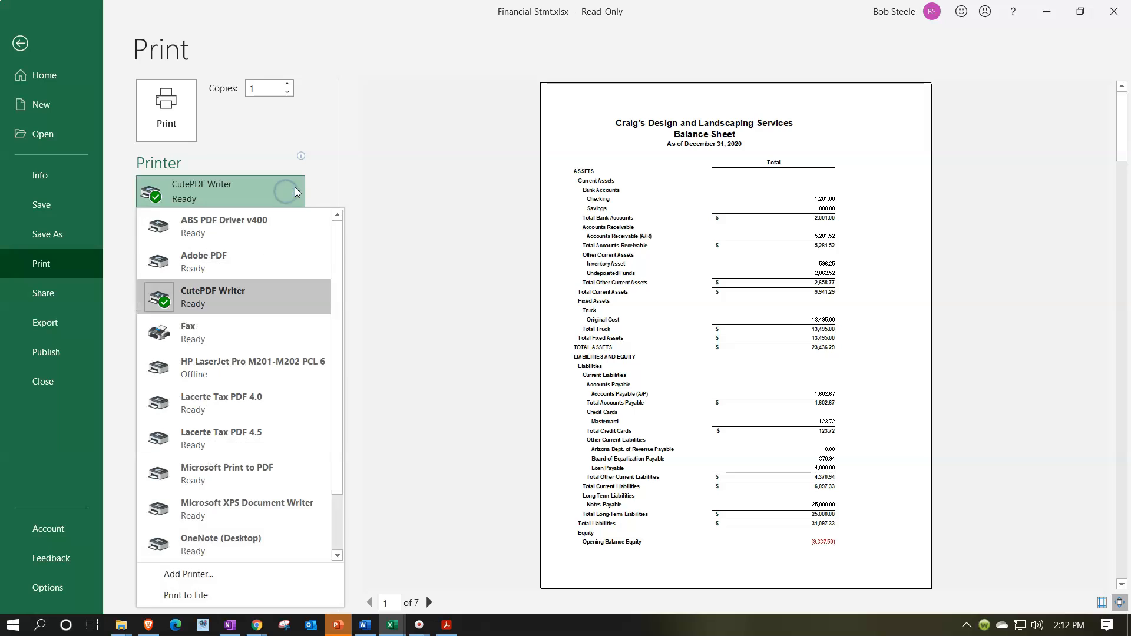
{"action": "left_click", "coordinate": [295, 192]}
{"action": "scroll", "coordinate": [802, 309], "scroll_direction": "down", "scroll_amount": 1}
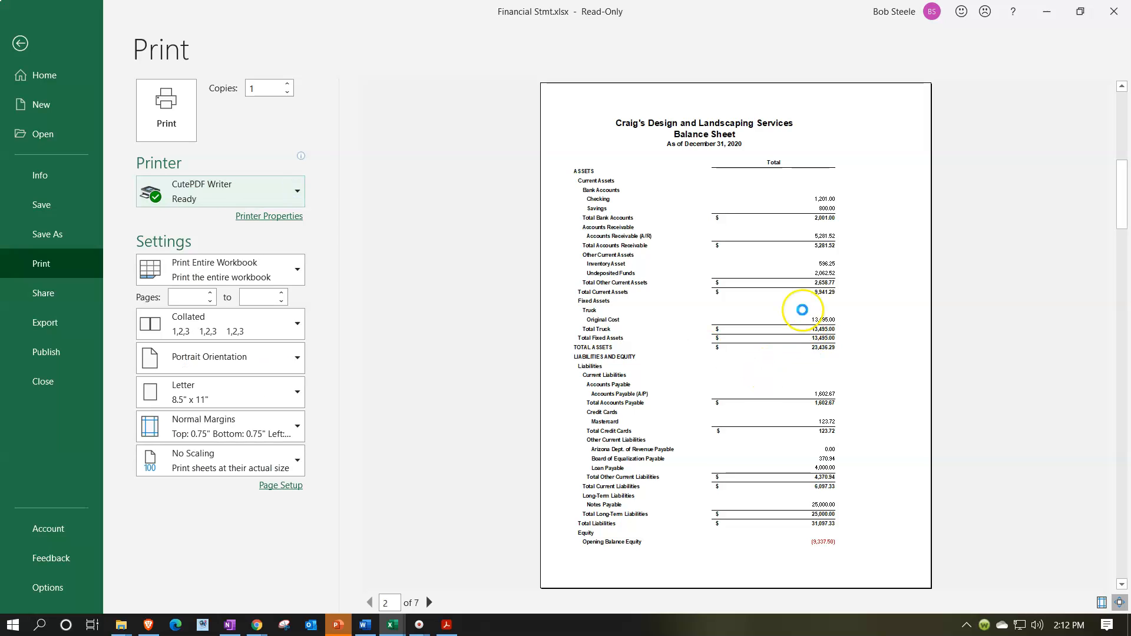
{"action": "scroll", "coordinate": [802, 310], "scroll_direction": "down", "scroll_amount": 3}
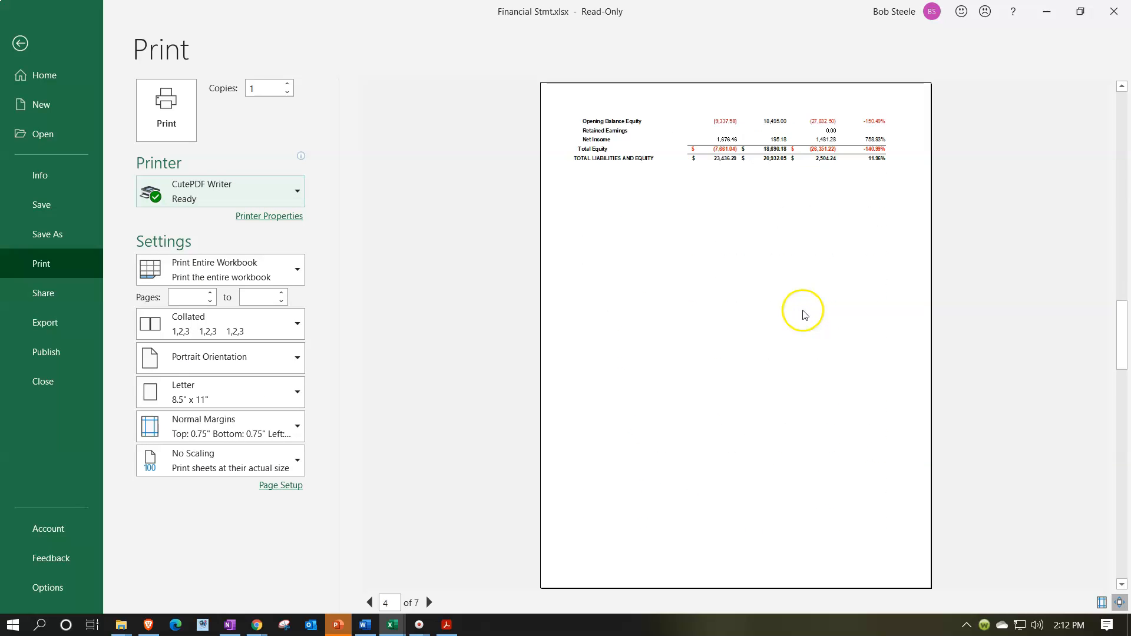
{"action": "scroll", "coordinate": [805, 316], "scroll_direction": "down", "scroll_amount": 3}
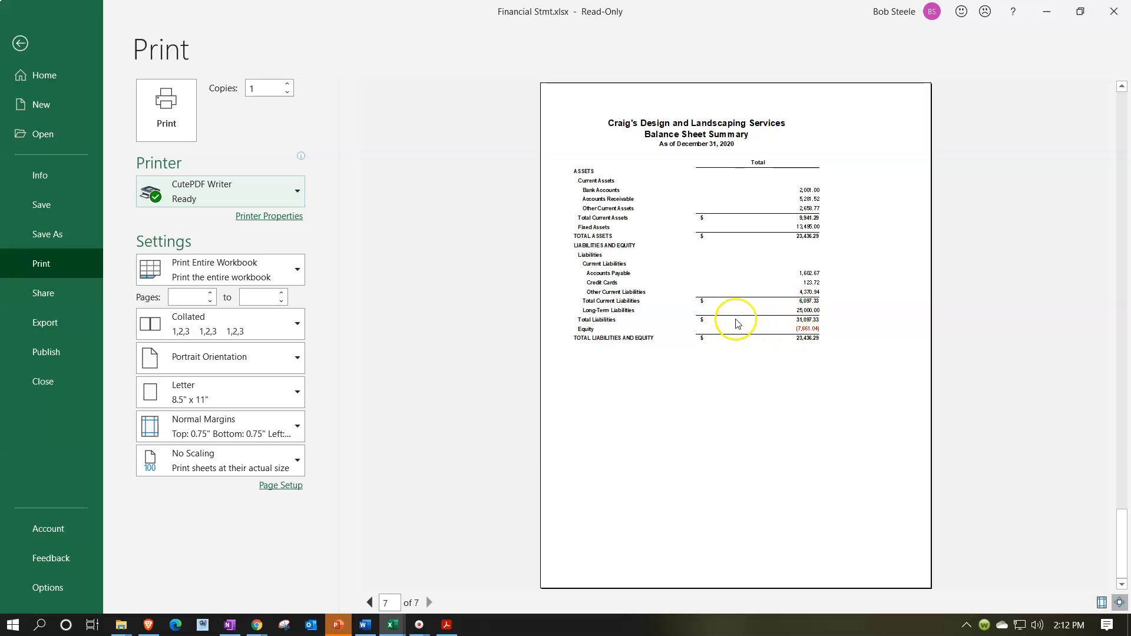
Try to print the entire workbook to PDF, replacing Financial Stmt.pdf in the Part One Navigation folder.
{"action": "left_click", "coordinate": [167, 109]}
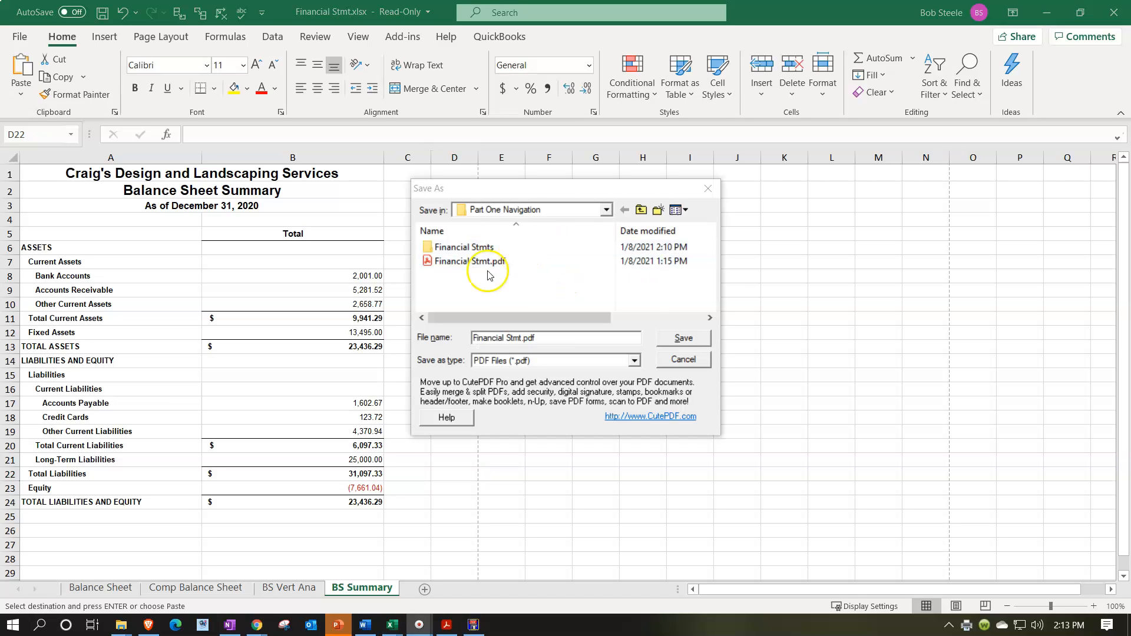
{"action": "double_click", "coordinate": [455, 263]}
{"action": "left_click", "coordinate": [607, 322]}
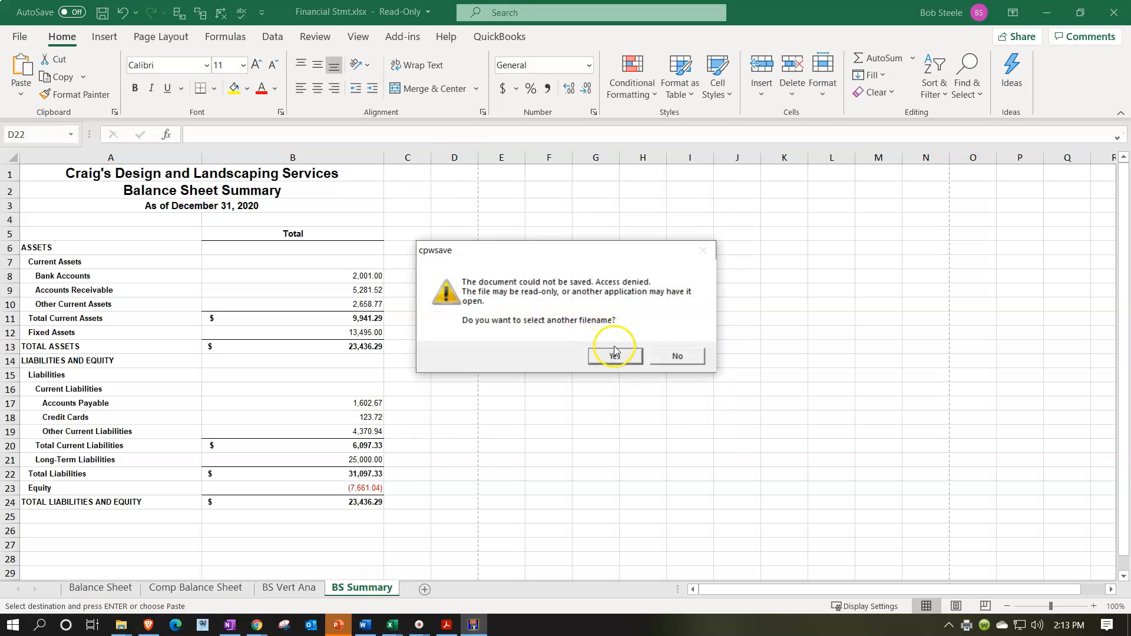
{"action": "left_click", "coordinate": [618, 356]}
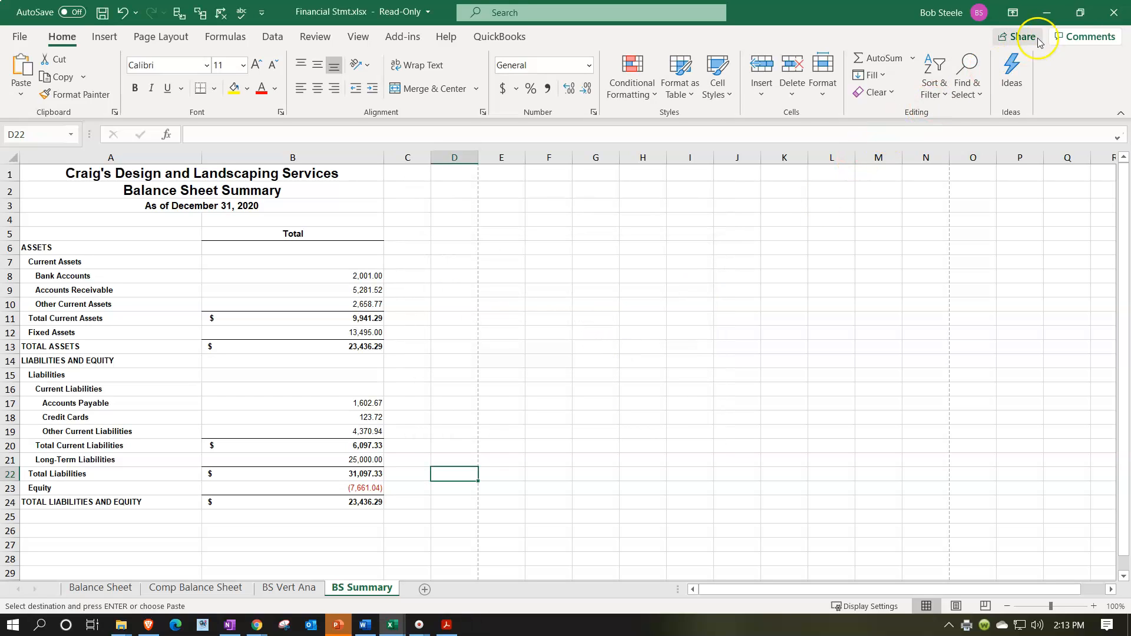
Try to close Financial Stmt.xlsx with its changes saved, and cancel both saving a copy and closing.
{"action": "left_click", "coordinate": [1113, 12]}
{"action": "left_click", "coordinate": [510, 332]}
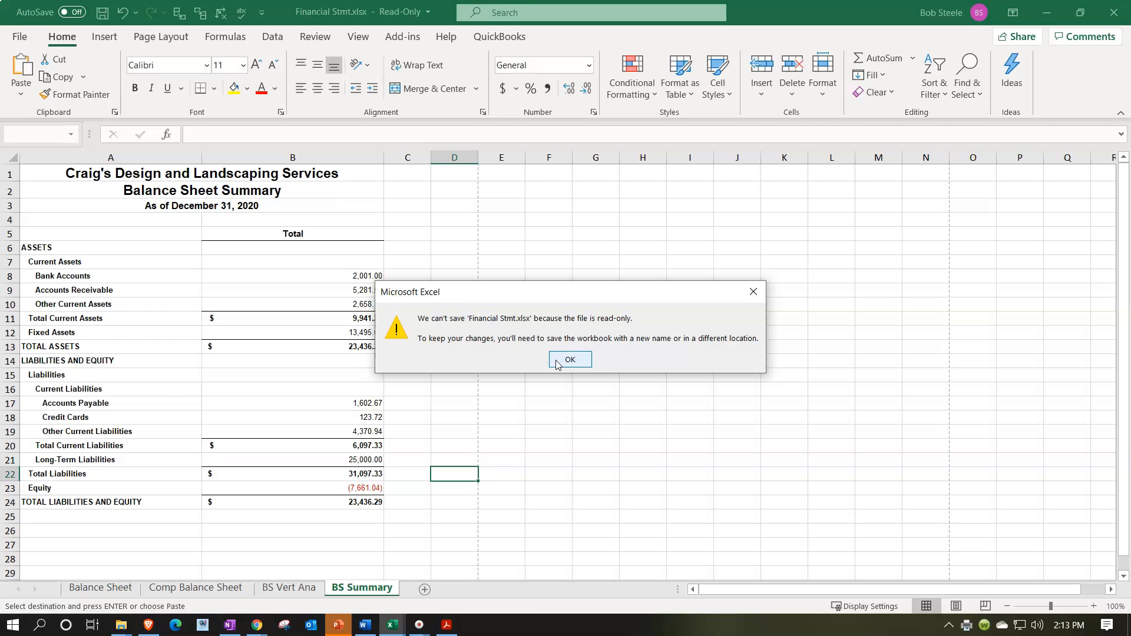
{"action": "left_click", "coordinate": [556, 361]}
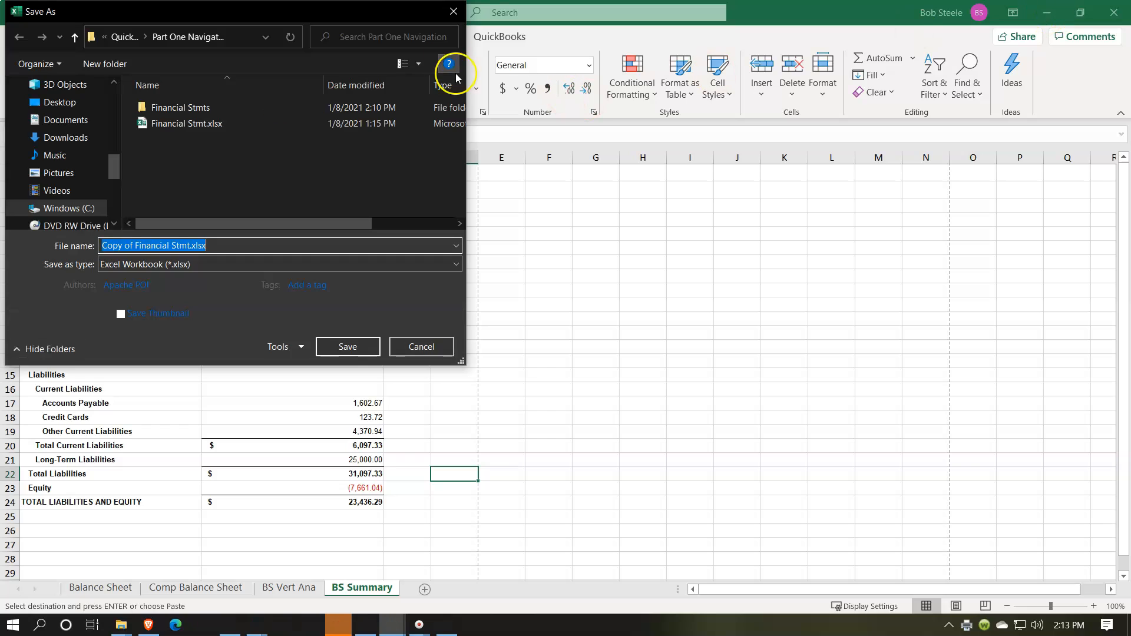
{"action": "left_click", "coordinate": [453, 11]}
{"action": "key", "text": "alt+F4"}
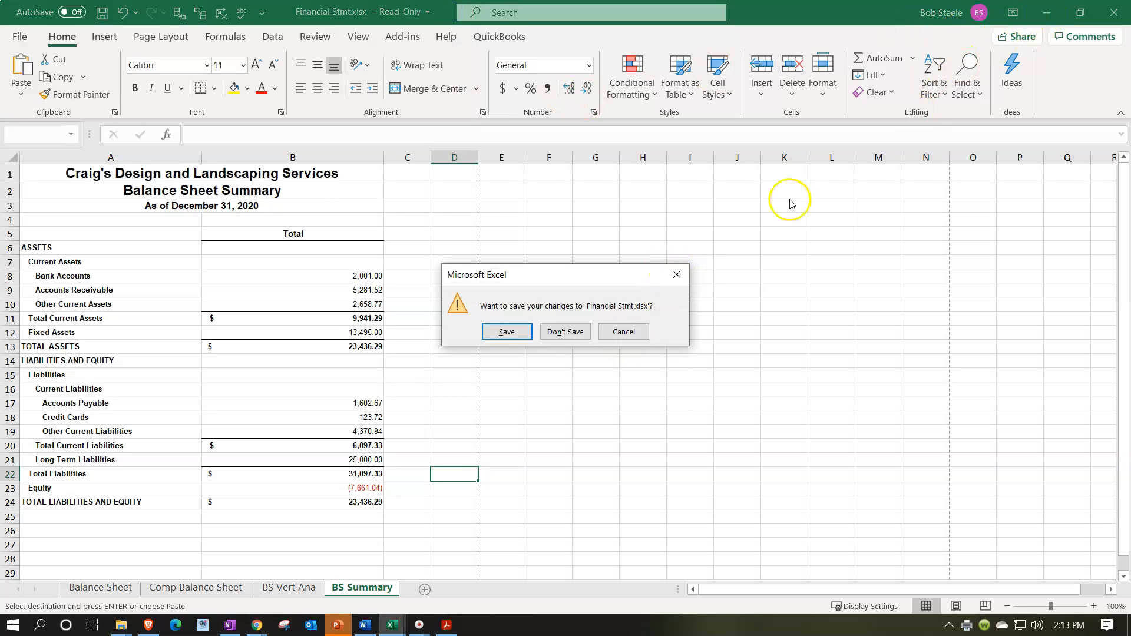
{"action": "left_click", "coordinate": [676, 275]}
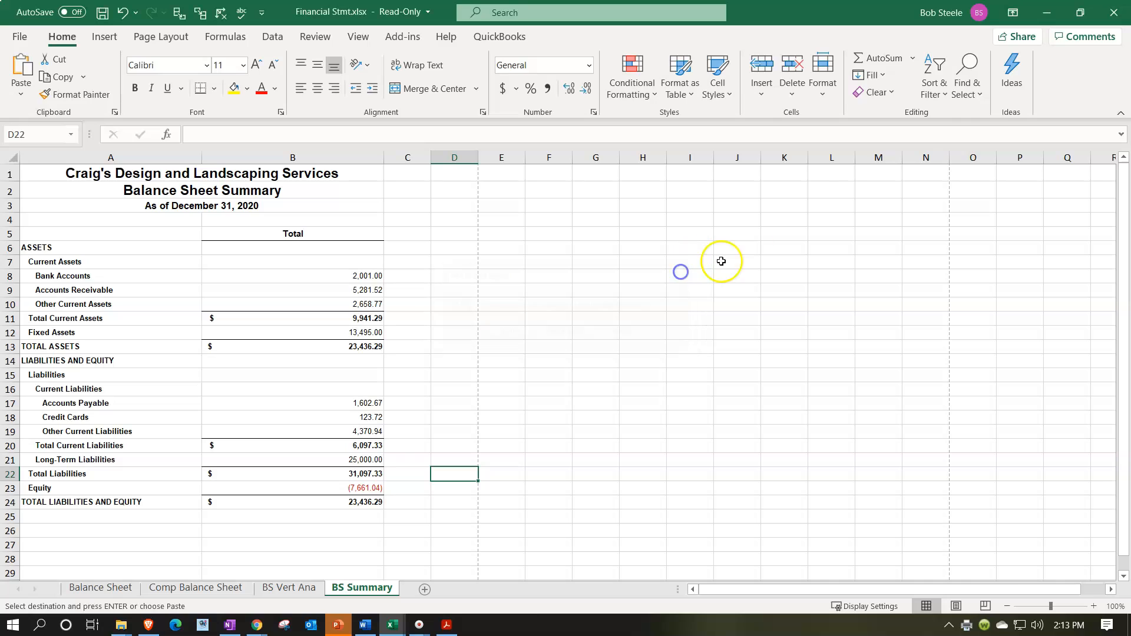
Minimize the Excel windows, check the PDFs in the Financial Stmts folder, and return to the Part One Navigation folder.
{"action": "left_click", "coordinate": [1040, 10]}
{"action": "left_click", "coordinate": [1040, 10]}
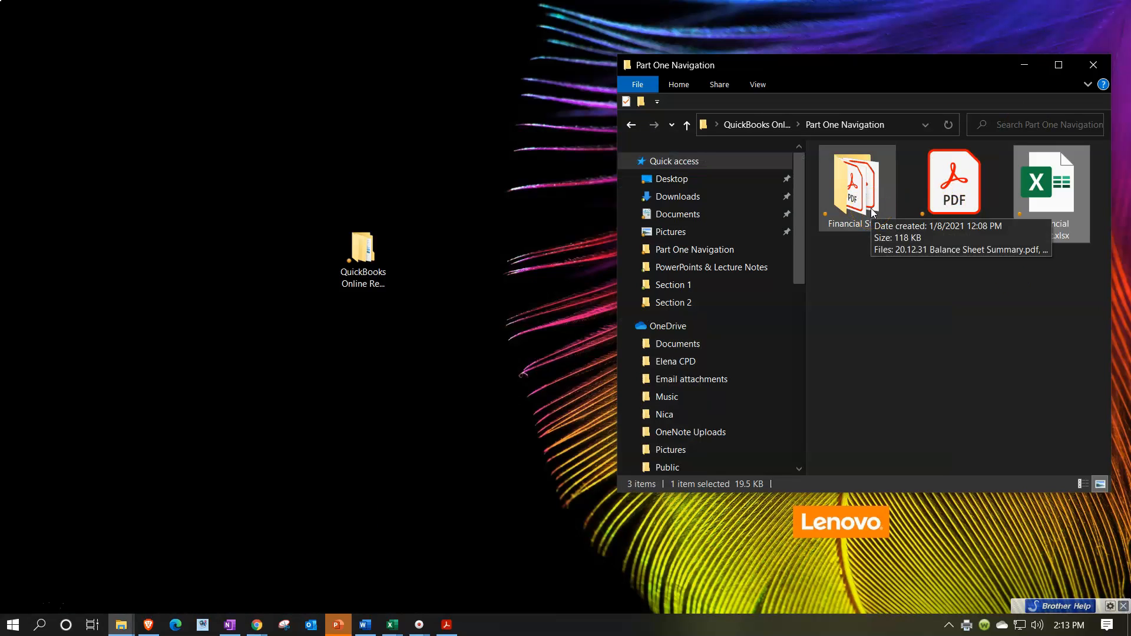
{"action": "double_click", "coordinate": [858, 206]}
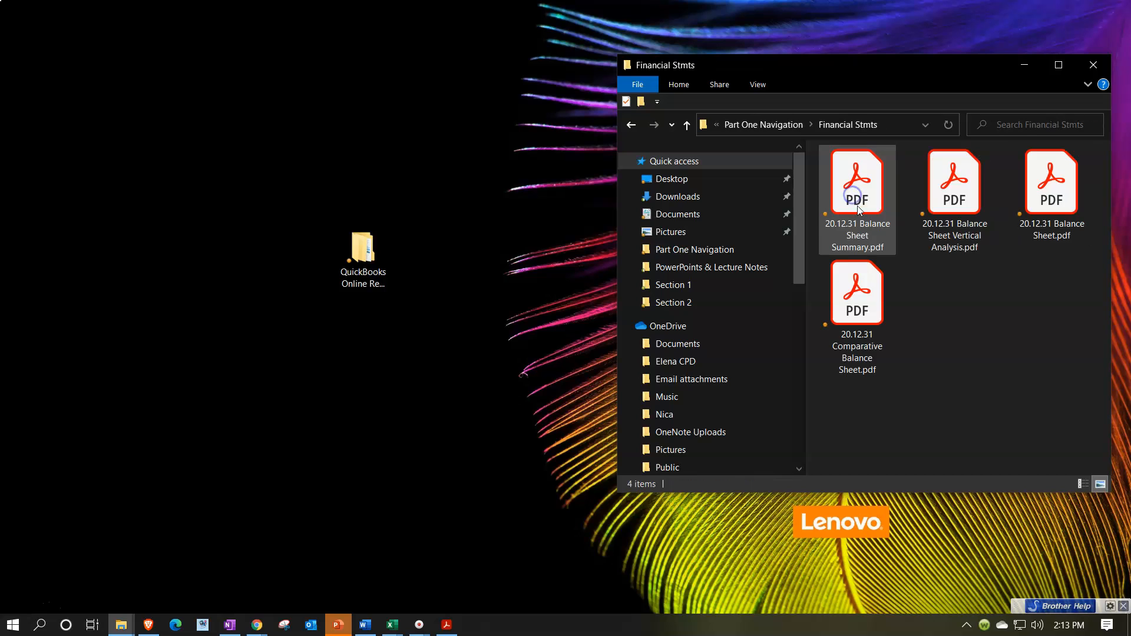
{"action": "left_click", "coordinate": [632, 126]}
Open Financial Stmt.pdf in Adobe Acrobat Reader, look through its pages for the included balance sheet reports, and close it.
{"action": "double_click", "coordinate": [969, 221]}
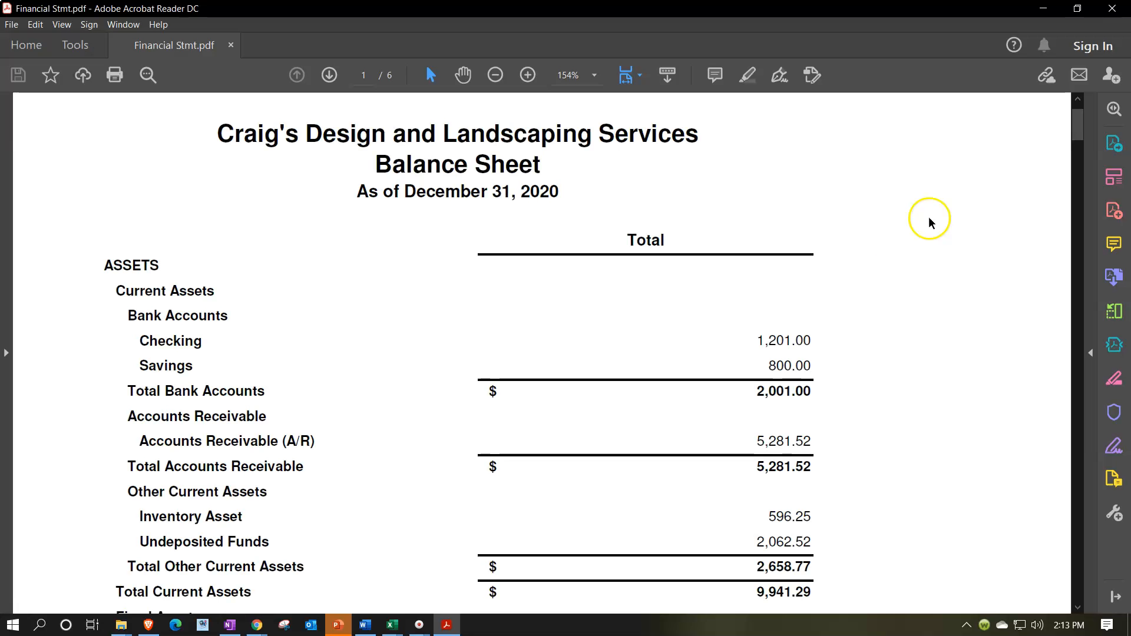
{"action": "scroll", "coordinate": [748, 266], "scroll_direction": "down", "scroll_amount": 3}
{"action": "scroll", "coordinate": [746, 264], "scroll_direction": "down", "scroll_amount": 15}
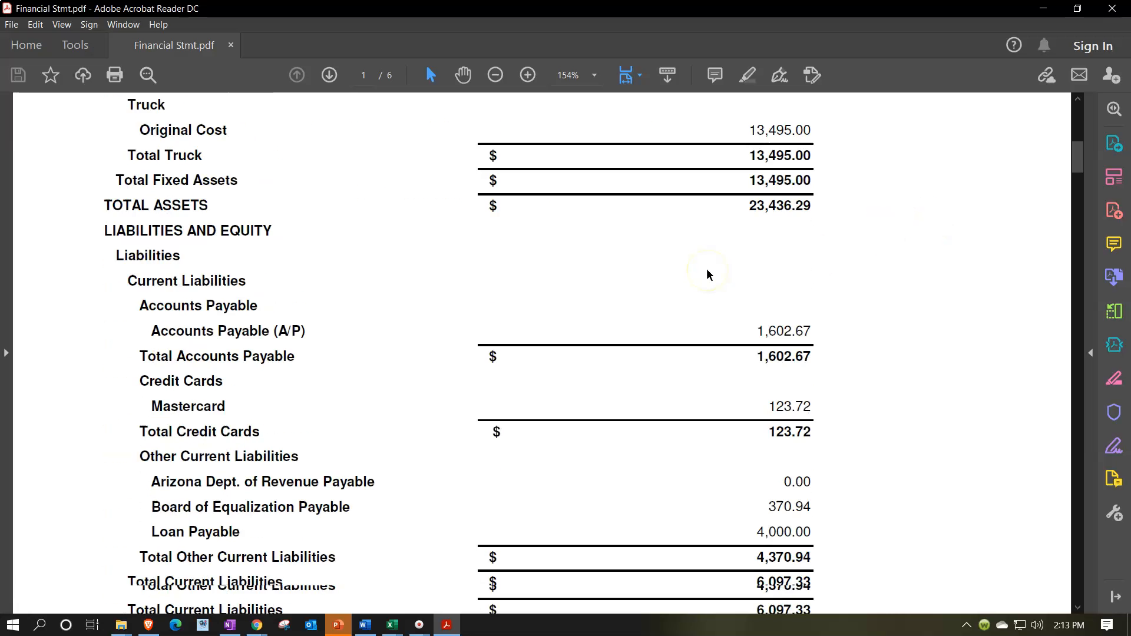
{"action": "scroll", "coordinate": [706, 271], "scroll_direction": "down", "scroll_amount": 15}
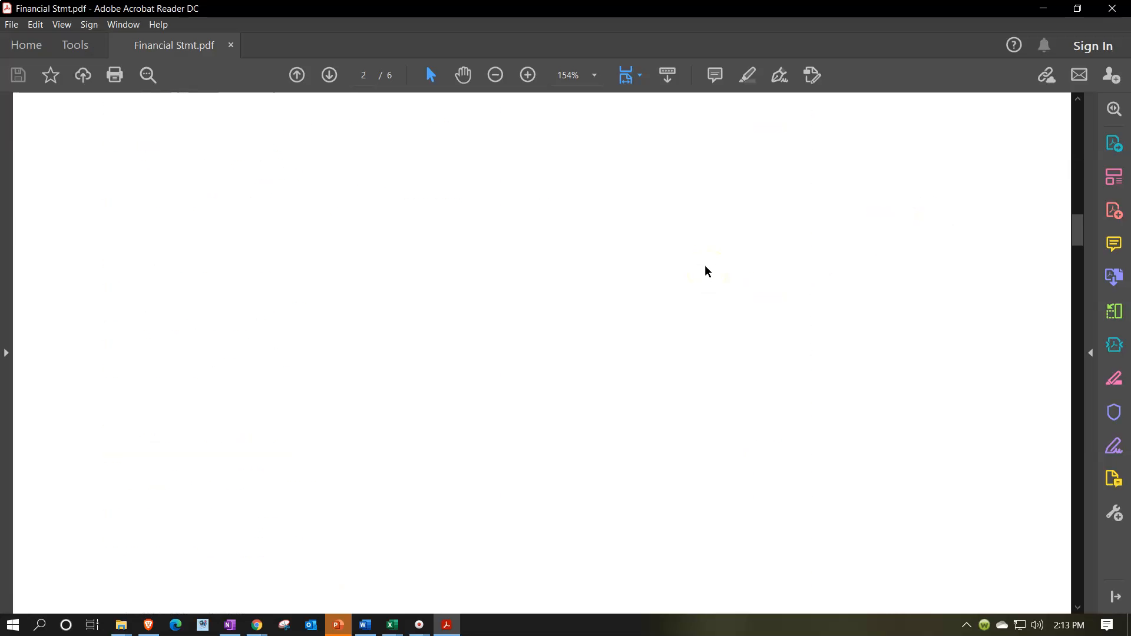
{"action": "scroll", "coordinate": [707, 271], "scroll_direction": "down", "scroll_amount": 15}
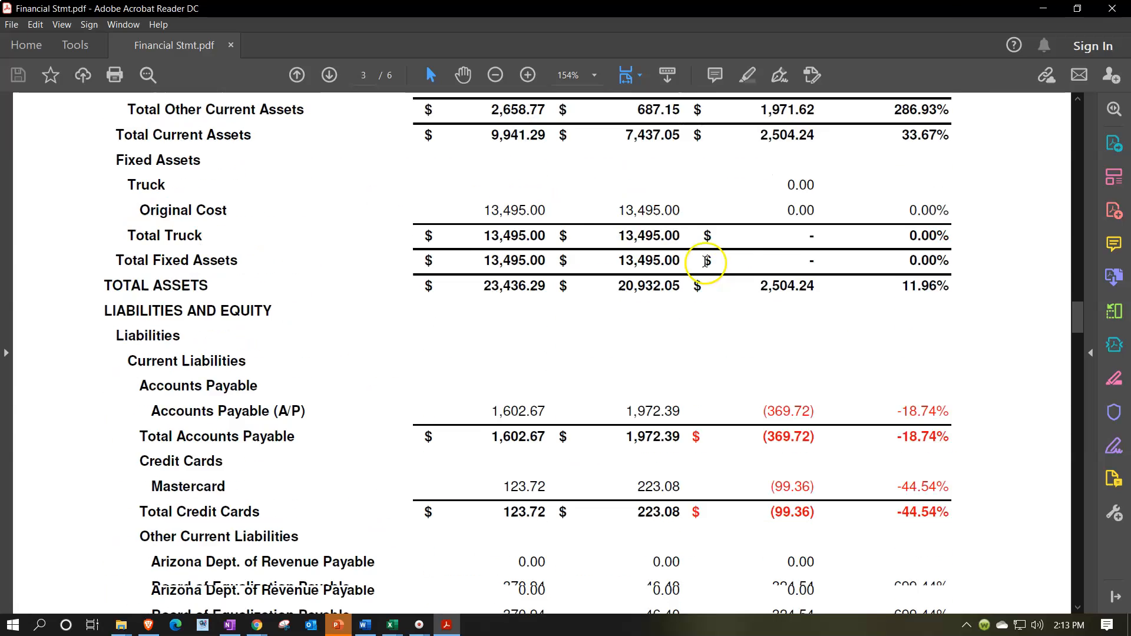
{"action": "scroll", "coordinate": [705, 254], "scroll_direction": "down", "scroll_amount": 15}
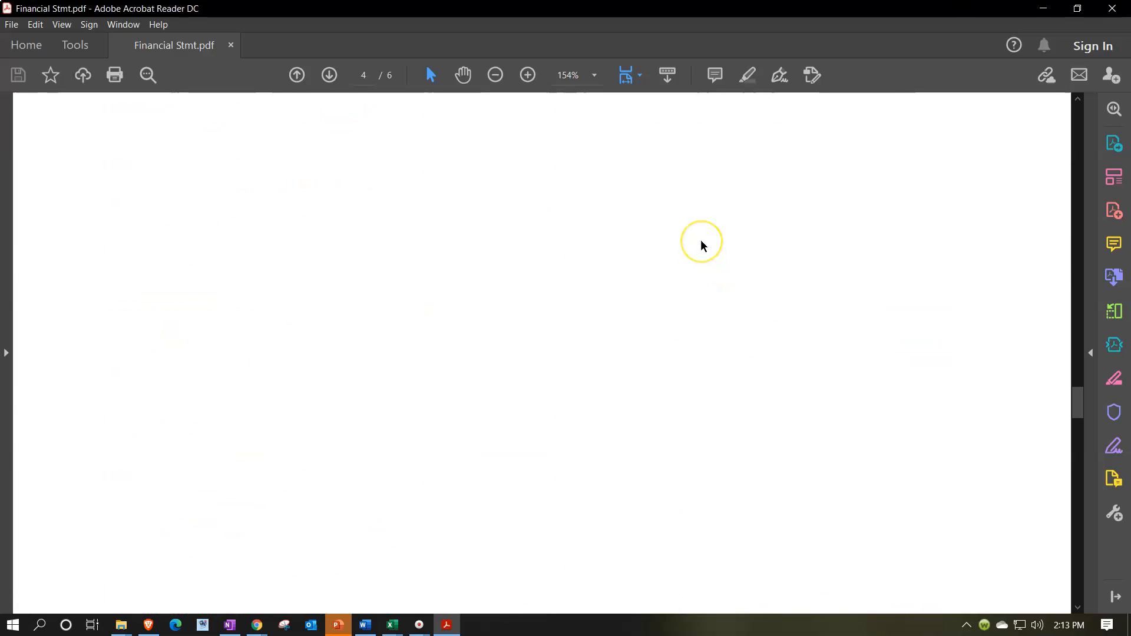
{"action": "scroll", "coordinate": [703, 245], "scroll_direction": "down", "scroll_amount": 15}
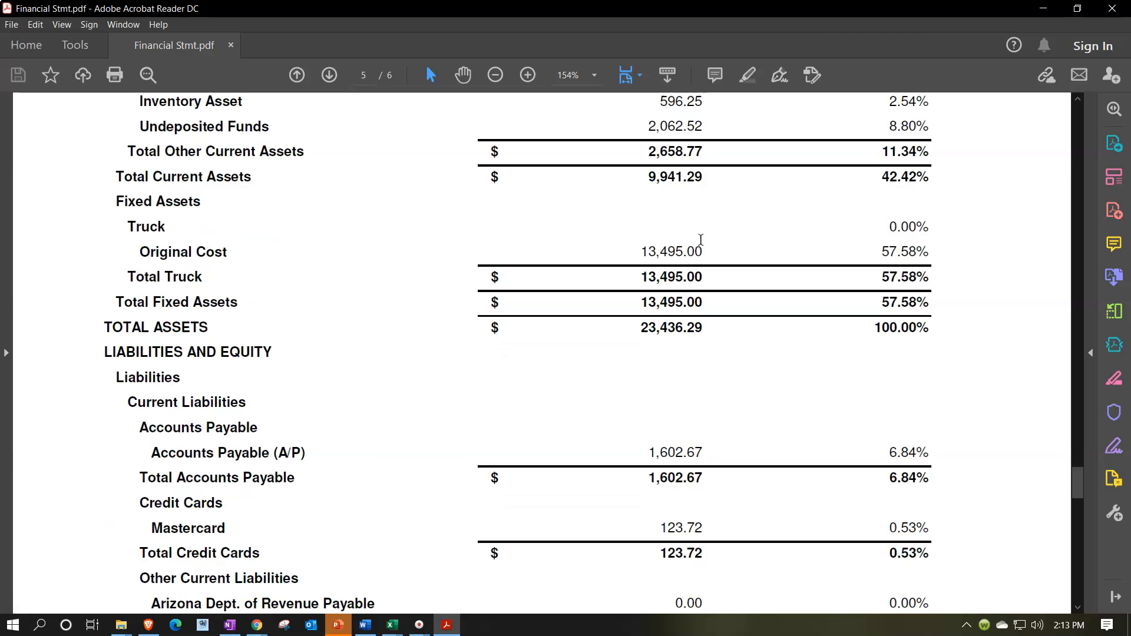
{"action": "scroll", "coordinate": [703, 246], "scroll_direction": "down", "scroll_amount": 4}
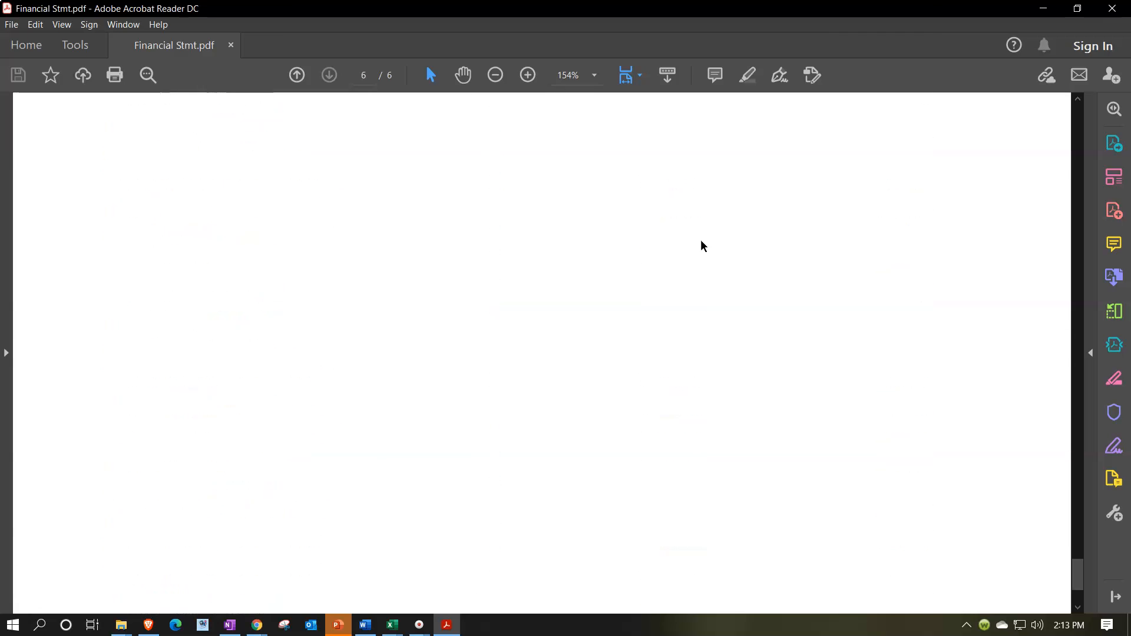
{"action": "left_click", "coordinate": [1112, 10]}
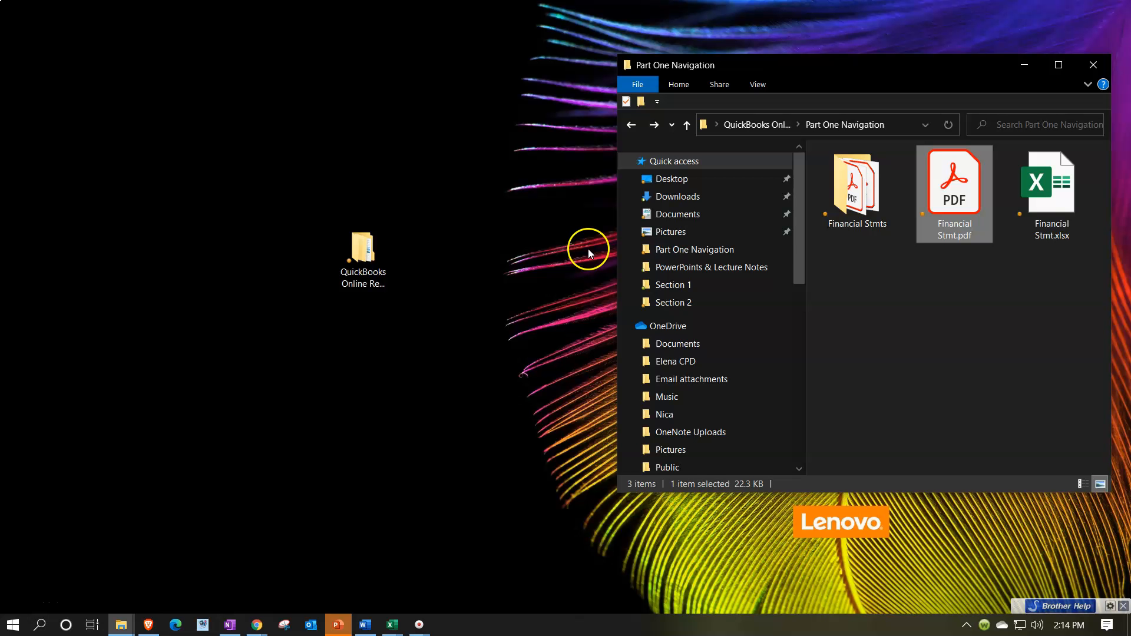